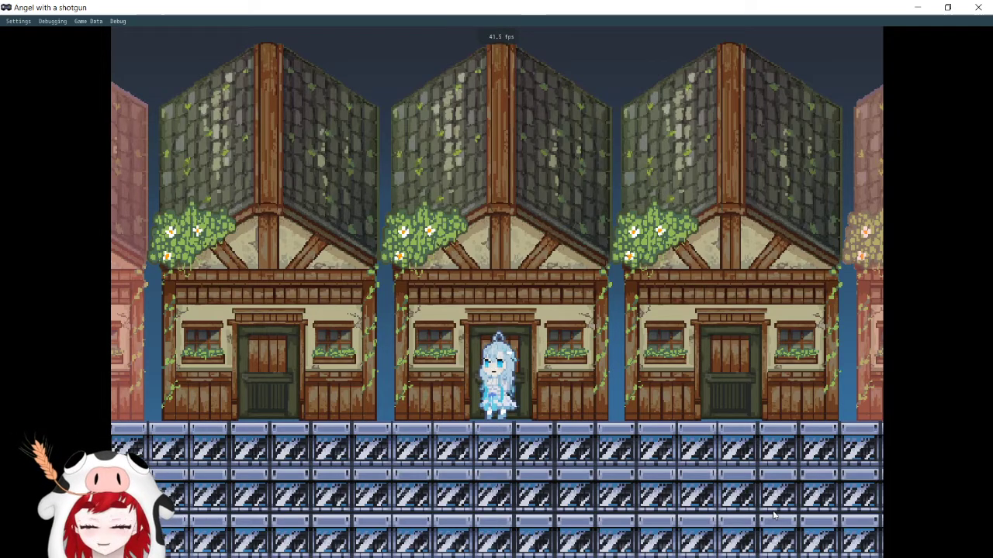
Test the depth movement in the running game by moving the houses closer to and farther from the character
key("s")
key("w")
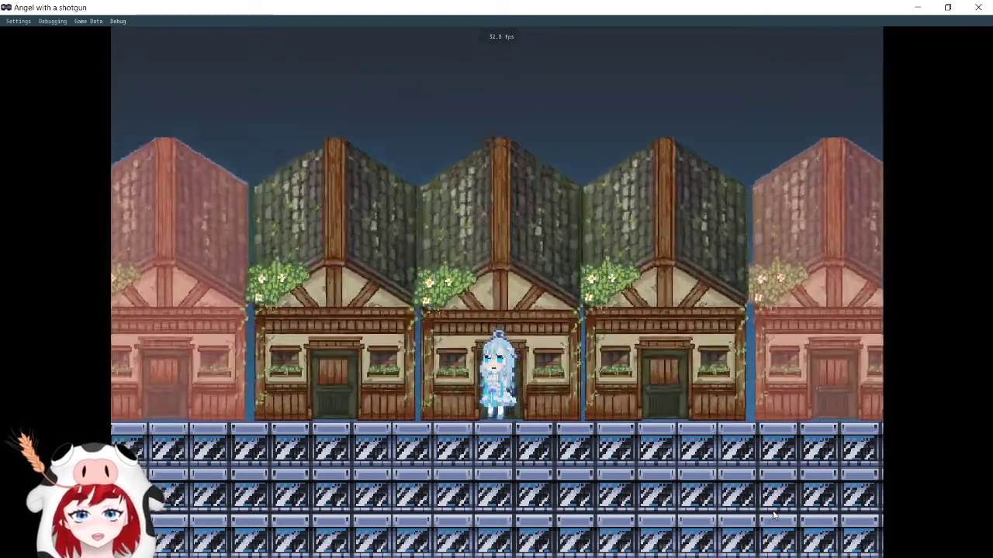
key("s")
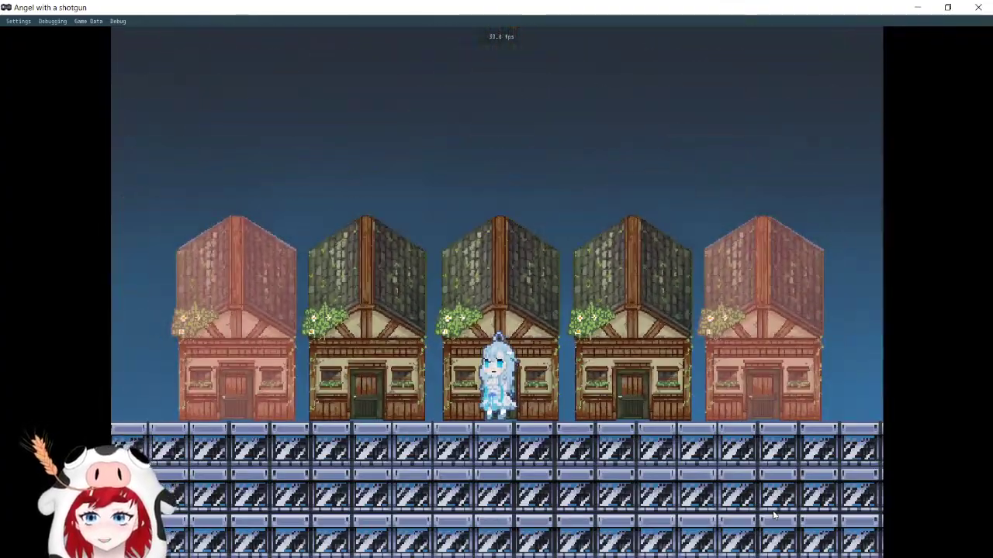
key("w")
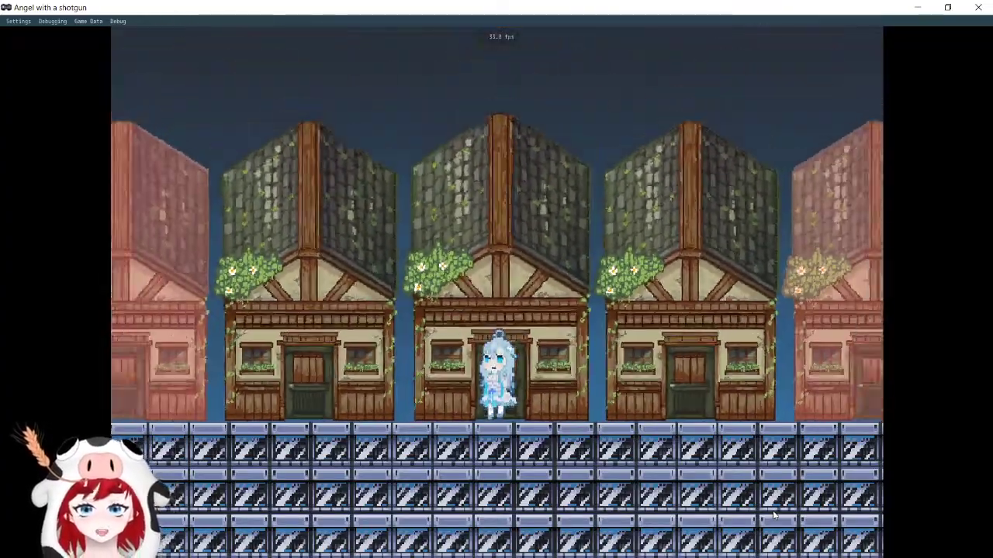
key("s")
key("w")
key("s")
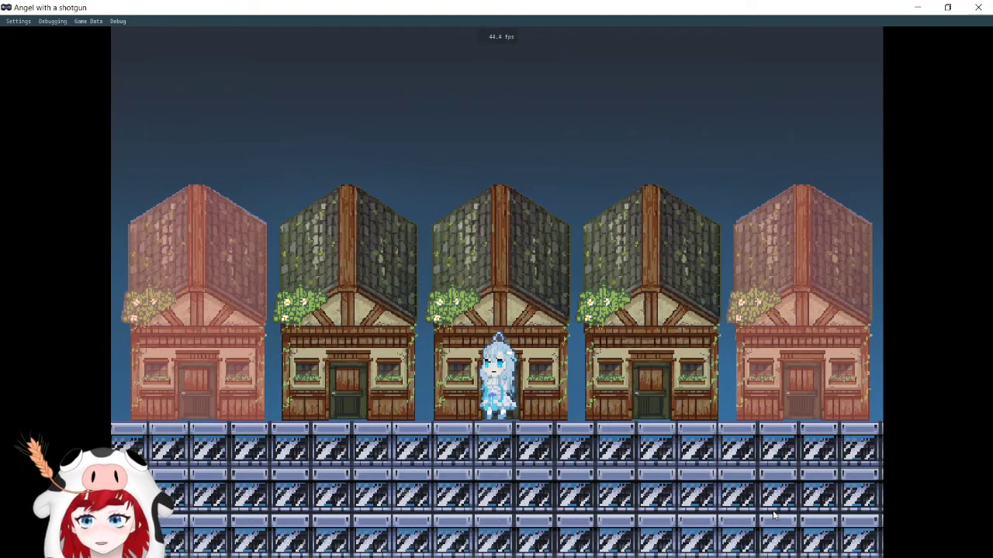
Walk the character back and forth along the house row at different depths to examine the parallax scrolling
key("a")
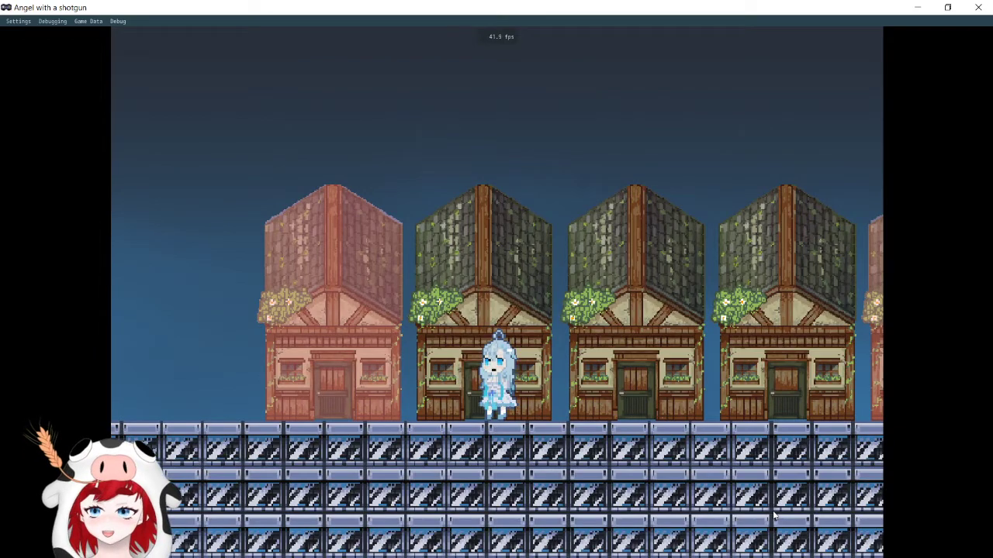
key("a")
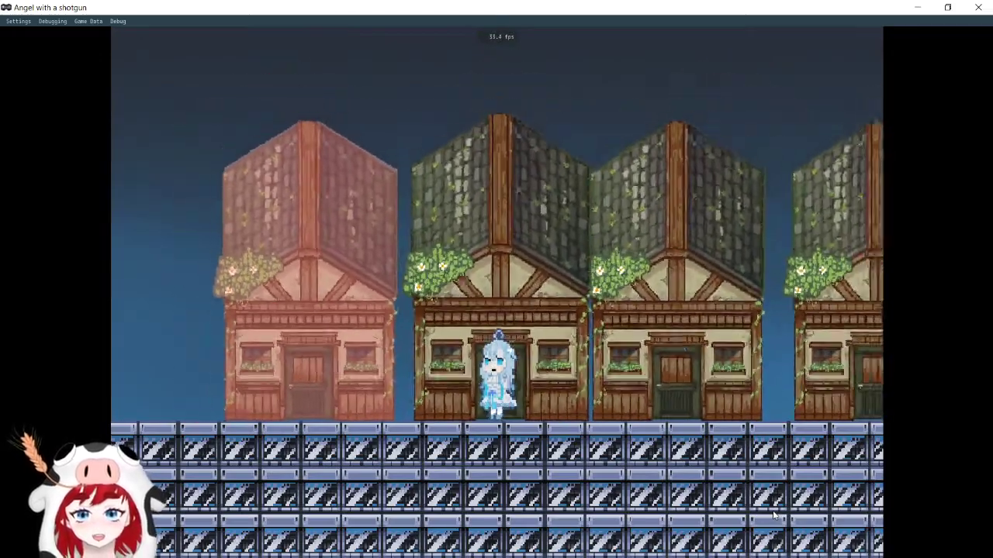
key("d")
key("d")
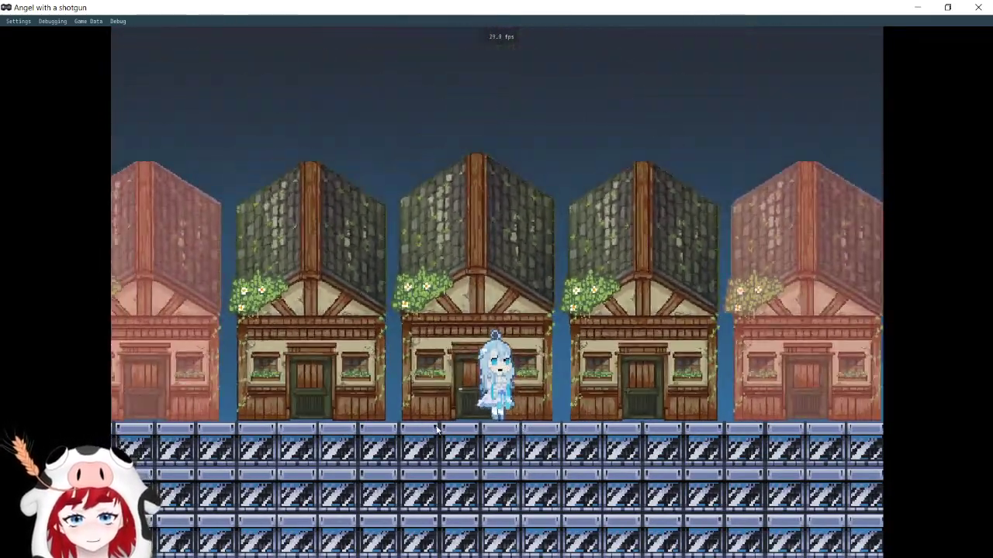
key("a")
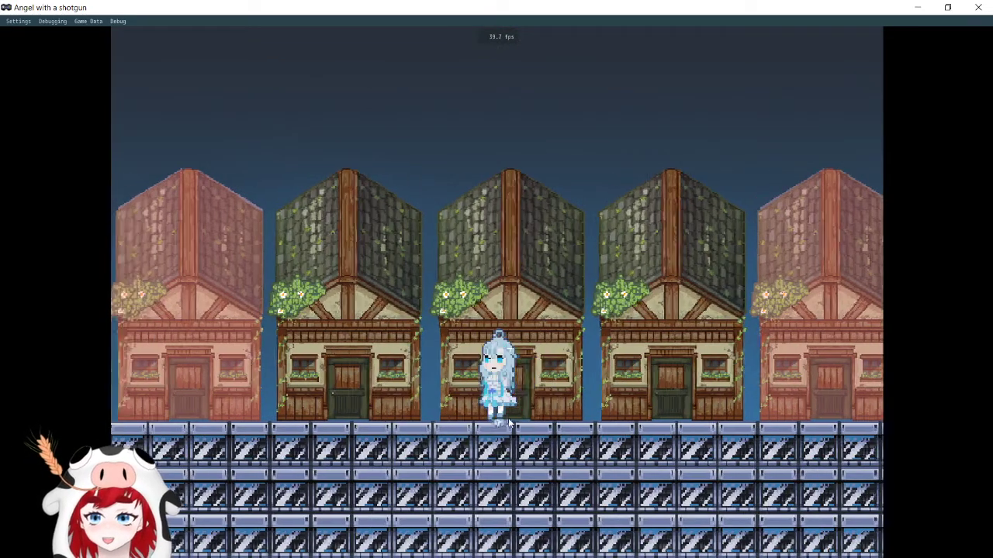
key("a")
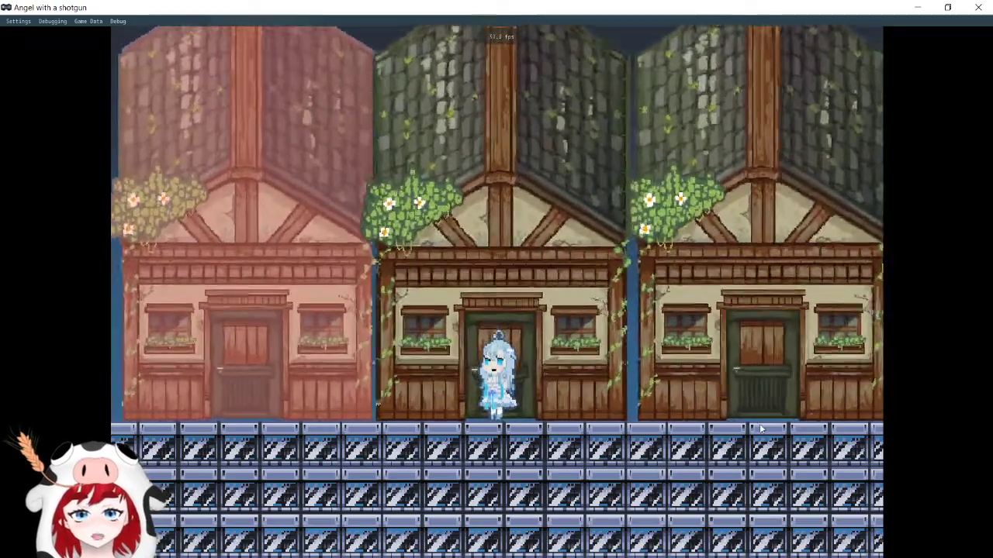
key("d")
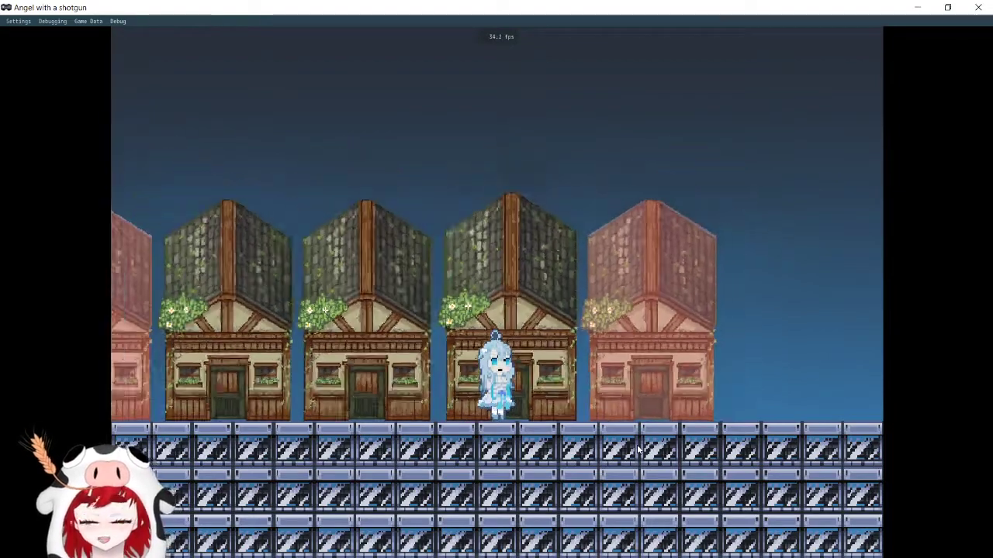
Walk the character repeatedly in both directions with the houses far back to examine the distant scrolling and house spacing
key("a")
key("d")
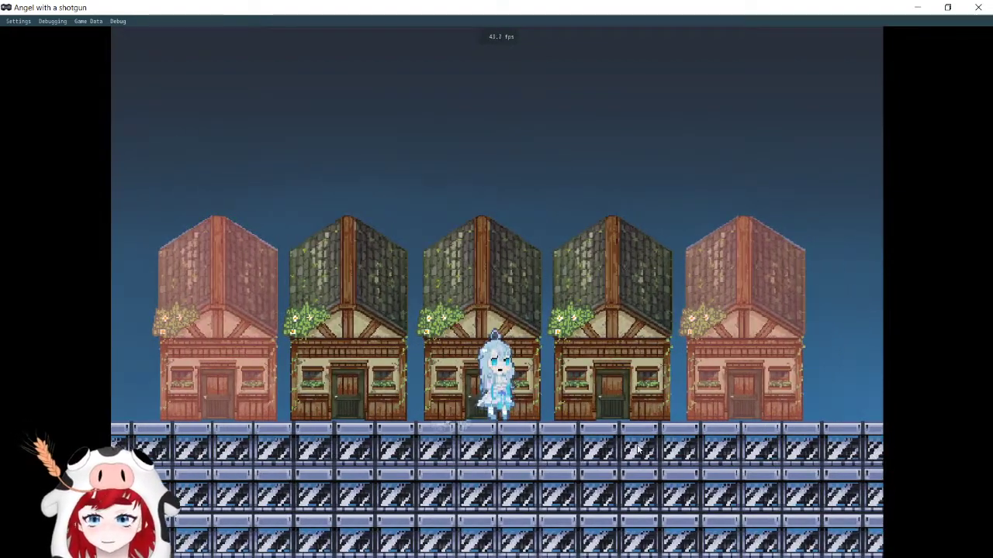
key("a")
key("d")
key("a")
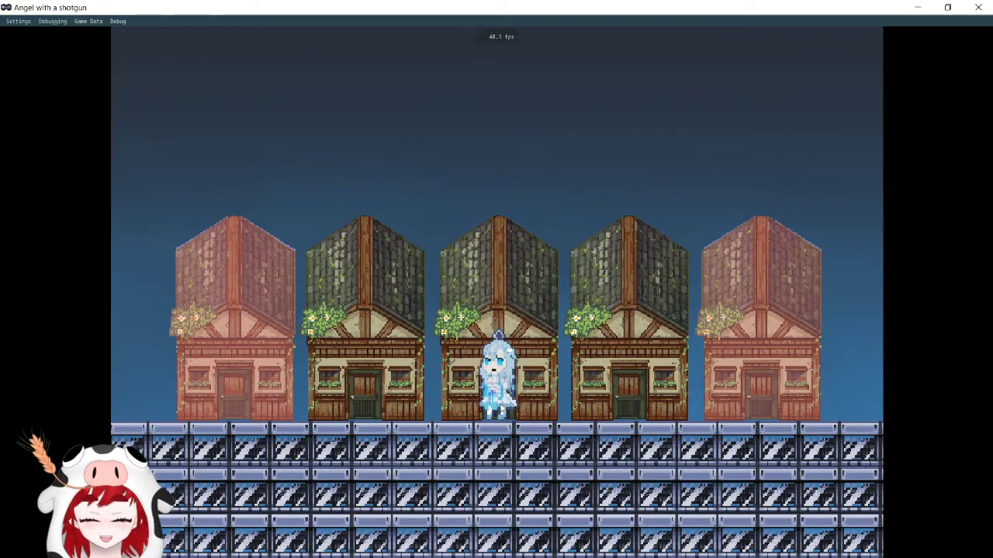
key("a")
key("d")
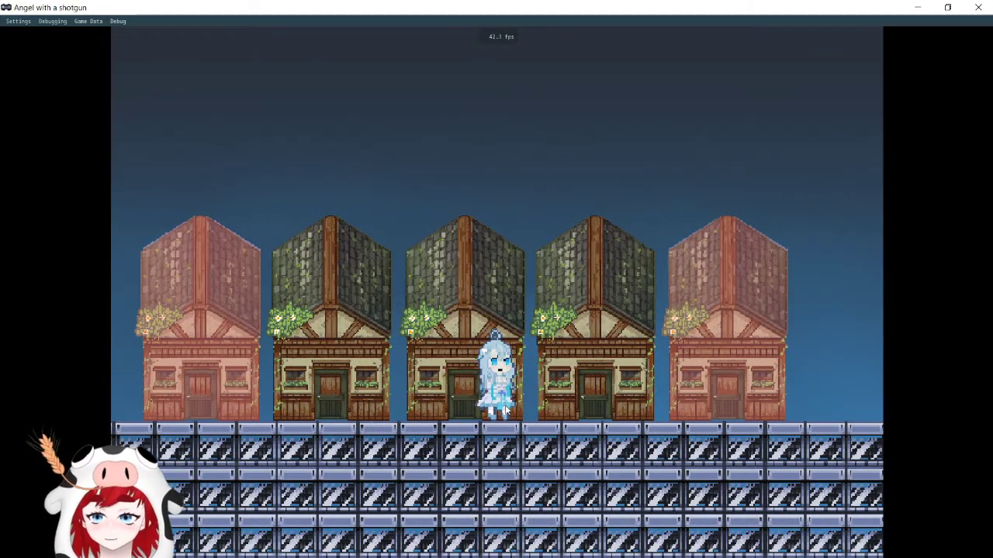
key("a")
key("a")
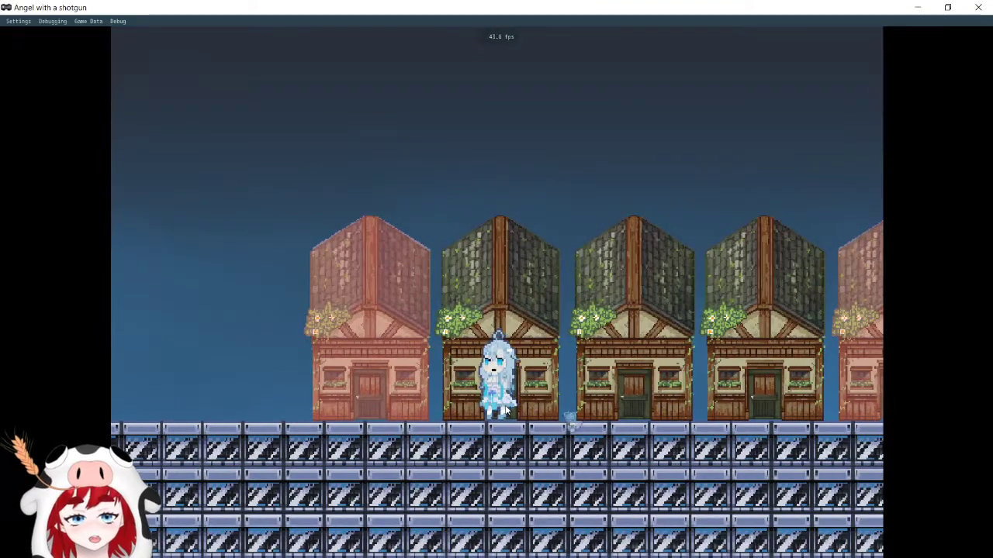
key("d")
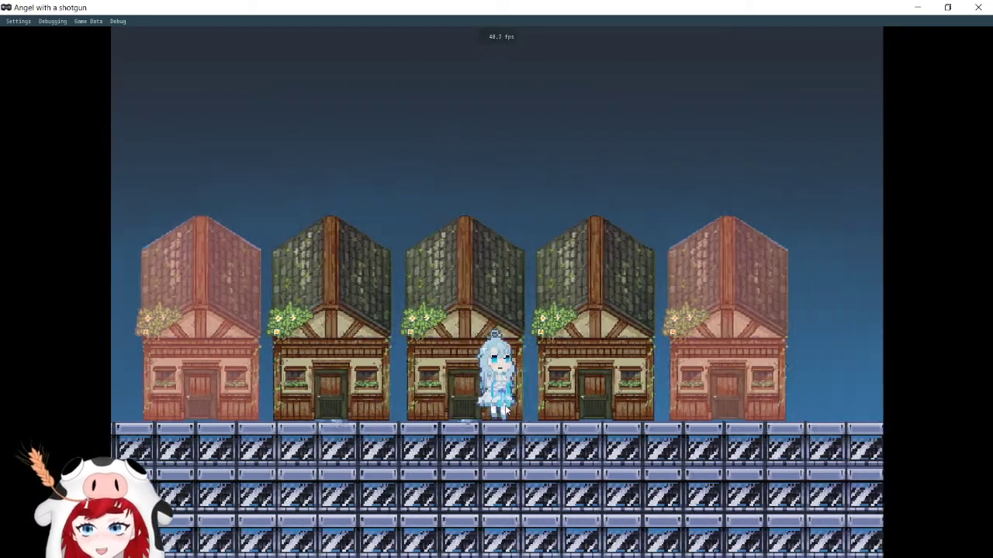
key("a")
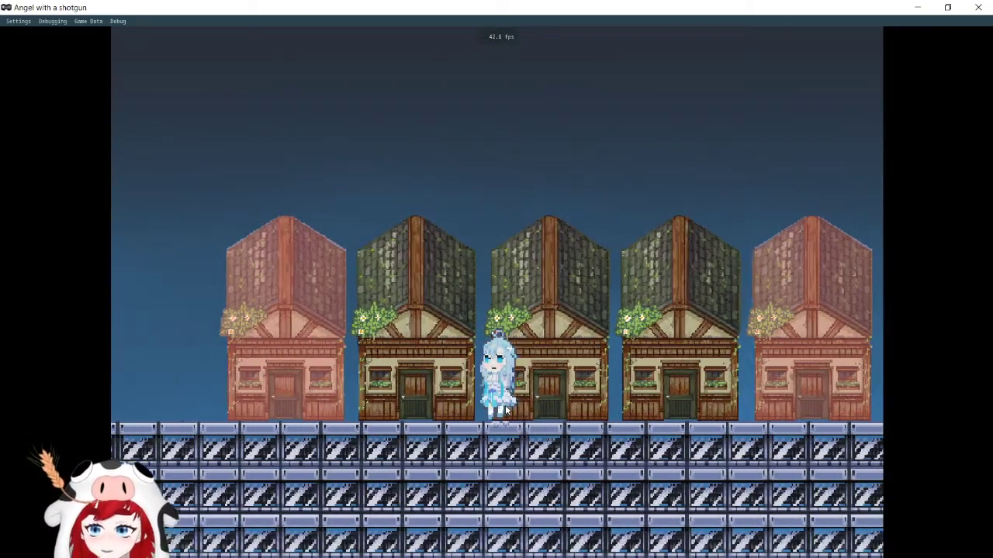
key("d")
key("a")
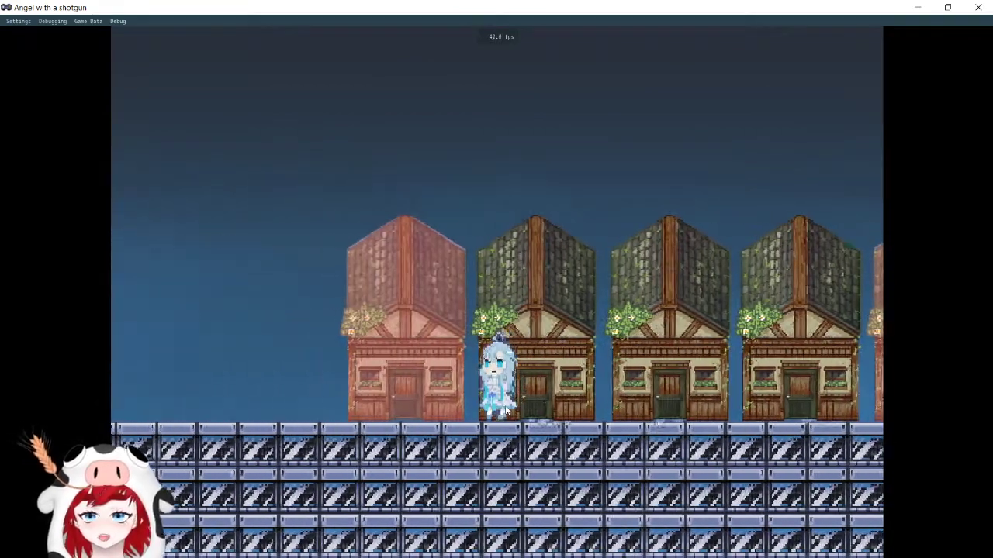
key("d")
key("a")
key("d")
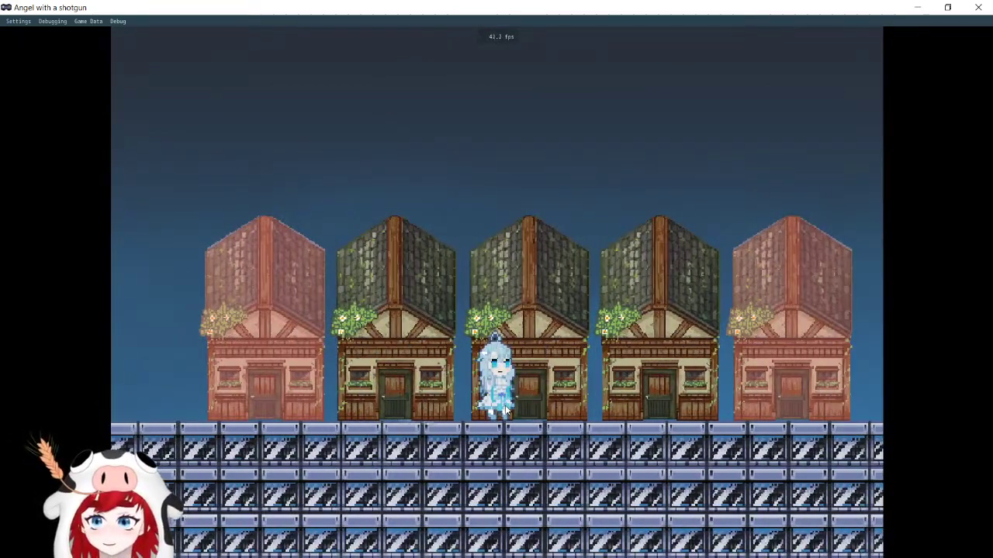
key("a")
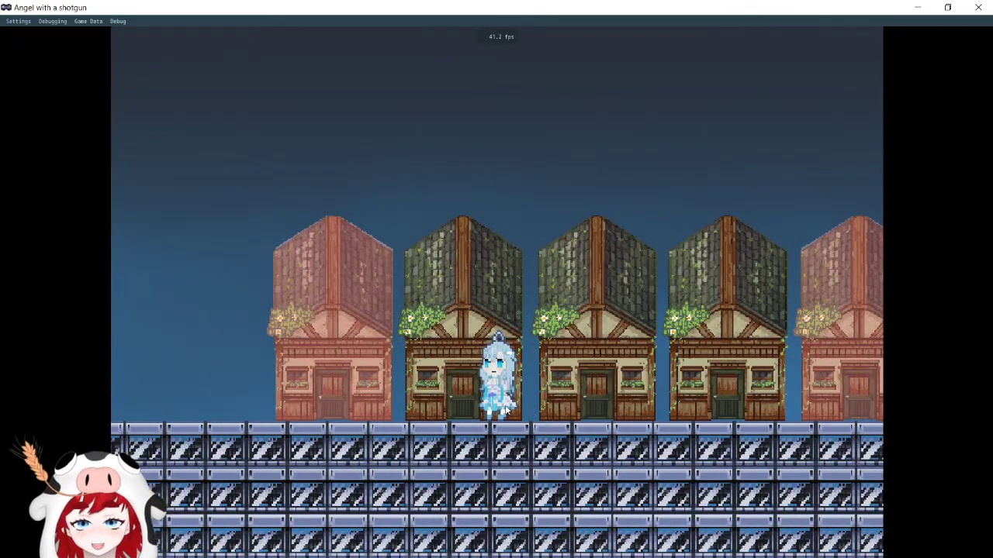
key("a")
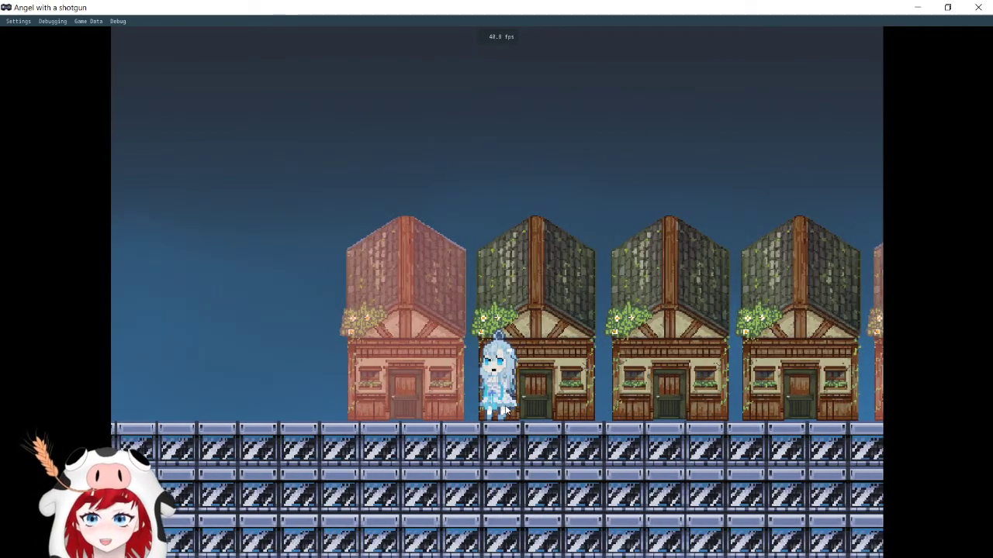
key("d")
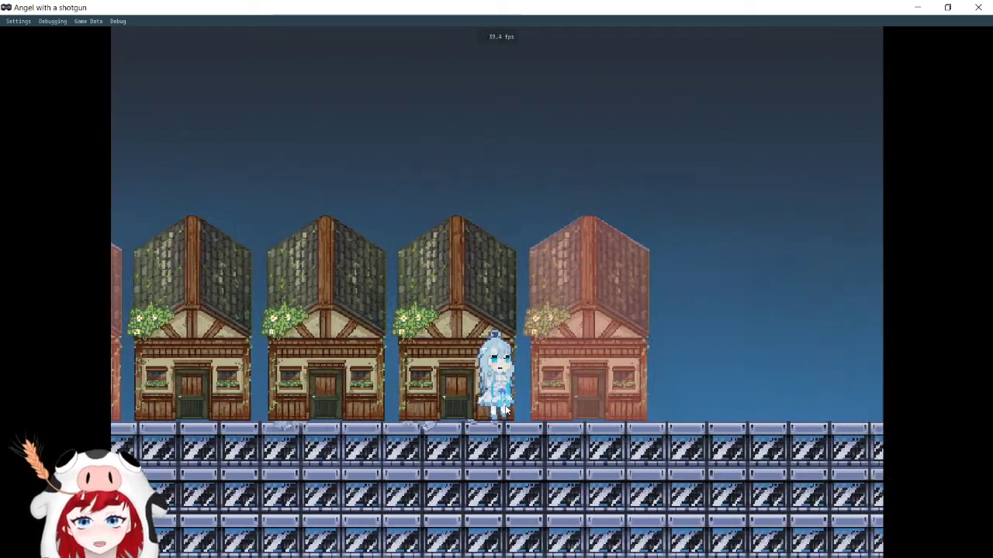
key("a")
key("d")
key("a")
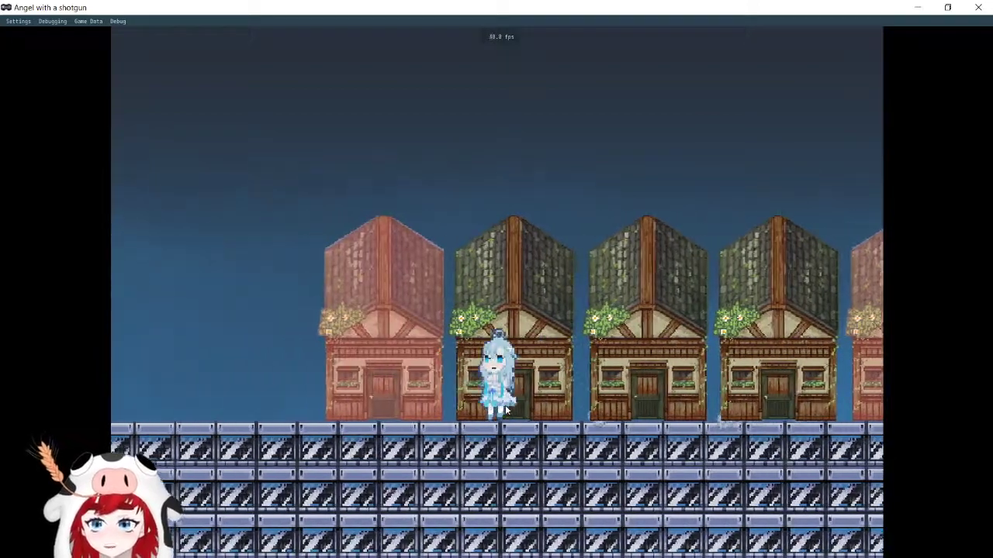
key("d")
key("a")
key("d")
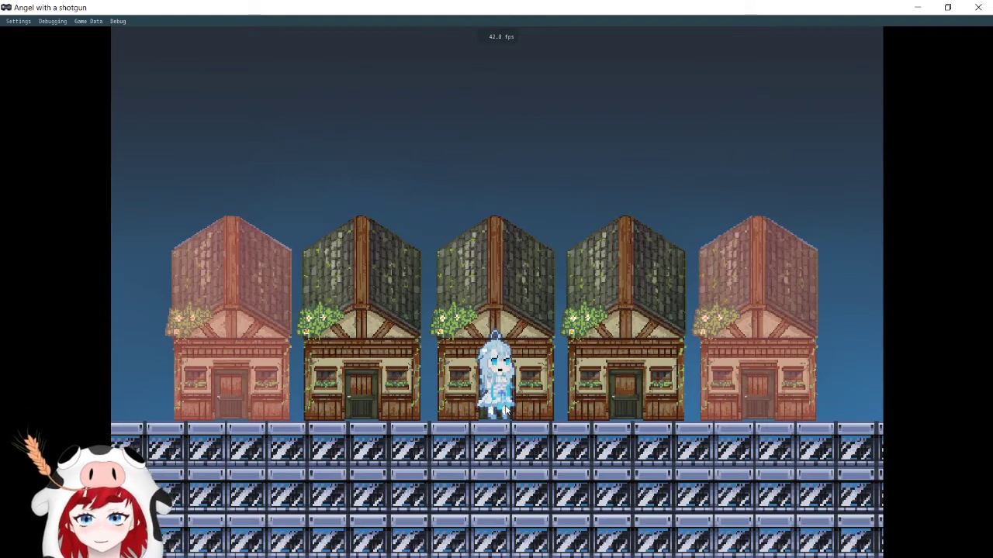
key("d")
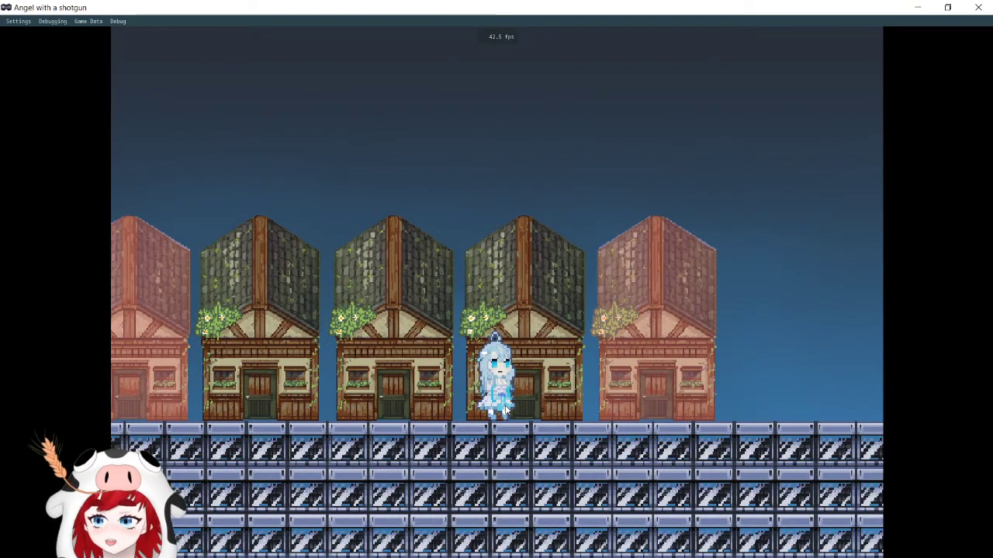
key("a")
key("d")
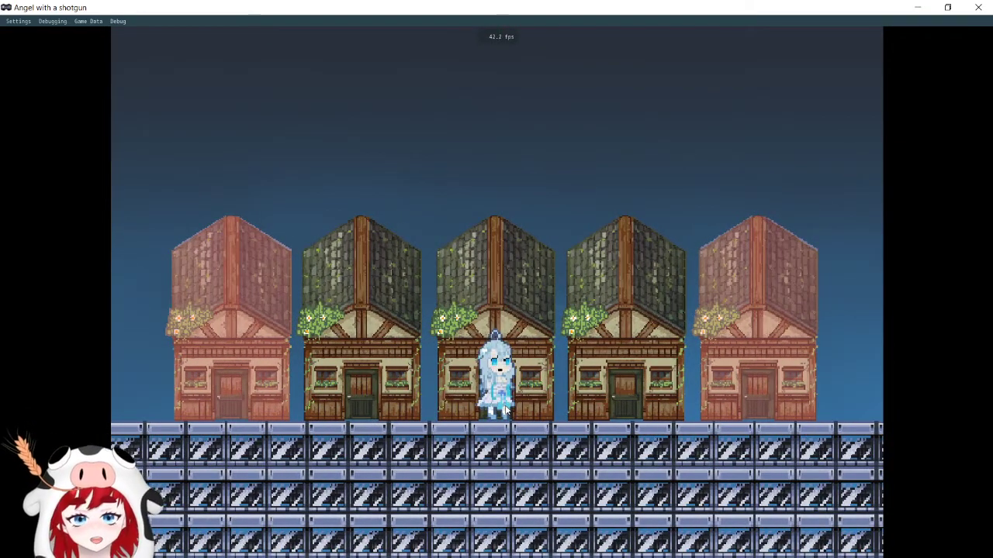
key("a")
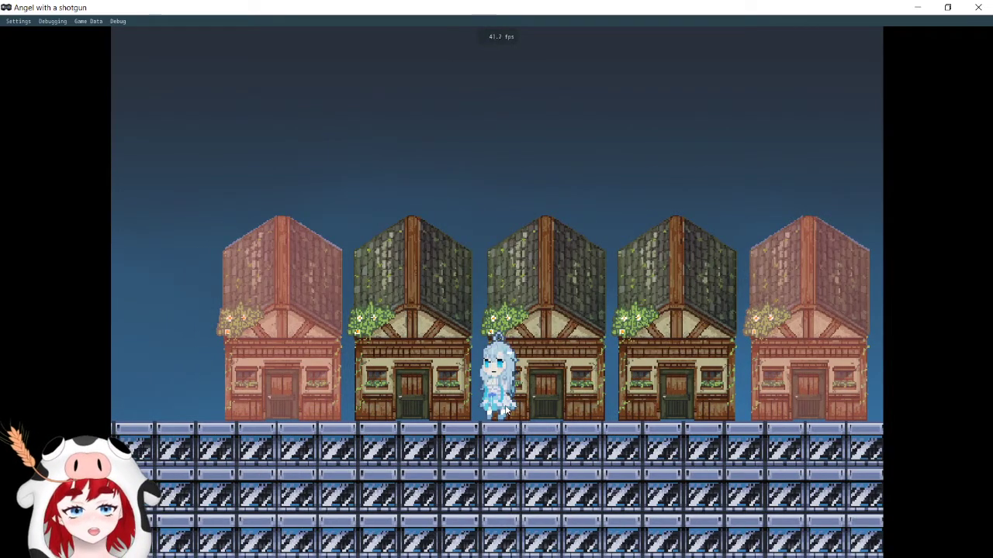
key("d")
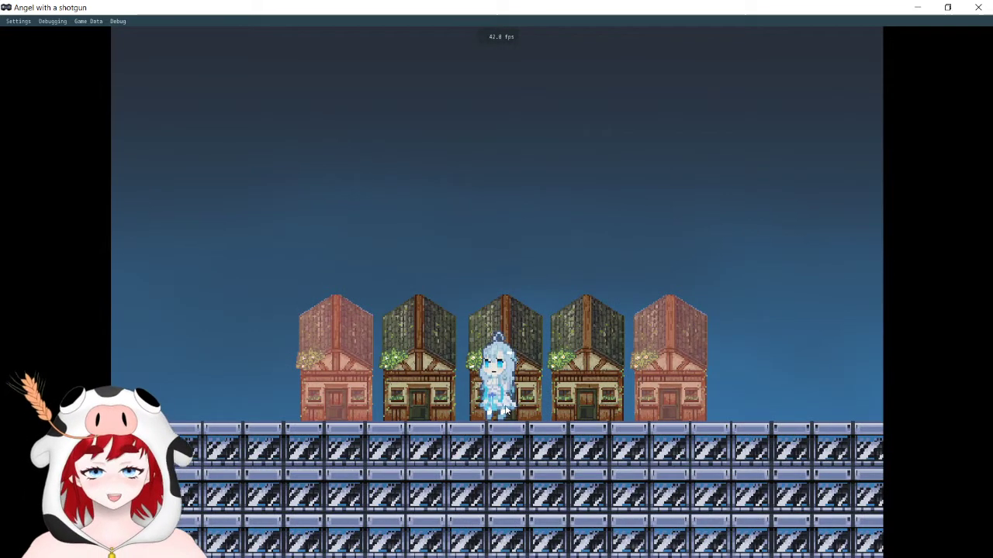
Close the test play and examine how the houses are laid out in the scene, with the available objects listed
left_click(979, 8)
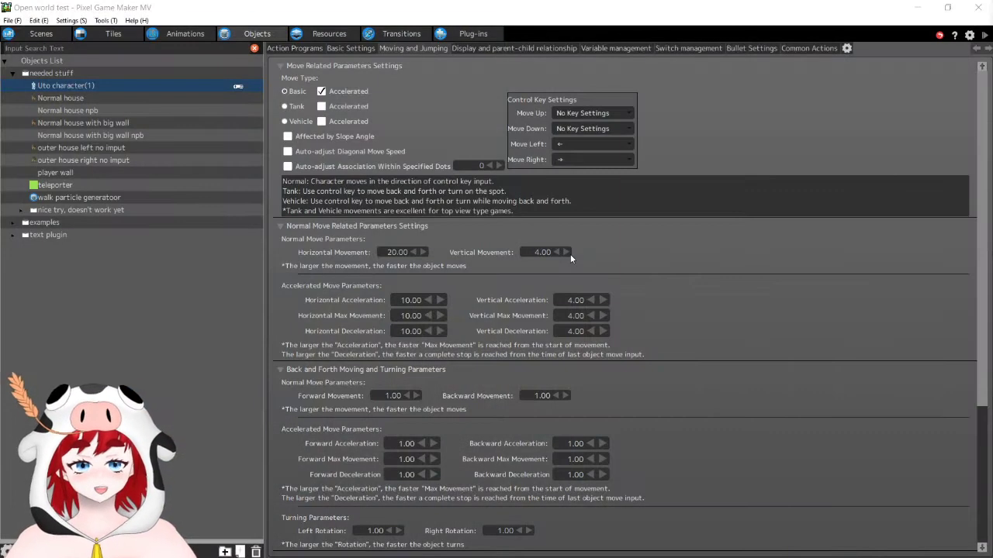
left_click(42, 35)
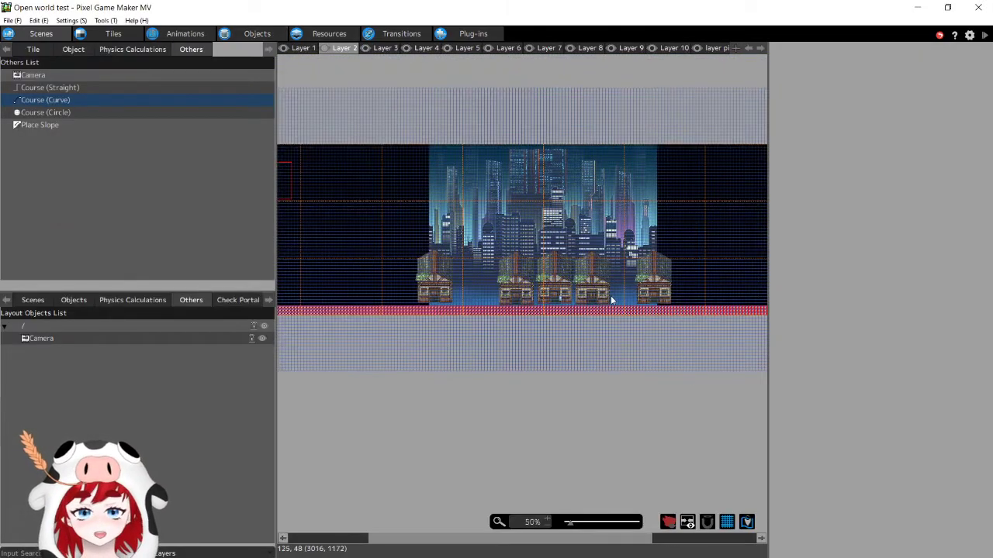
scroll(612, 300, "up", 2)
middle_click_drag(562, 378, 605, 327)
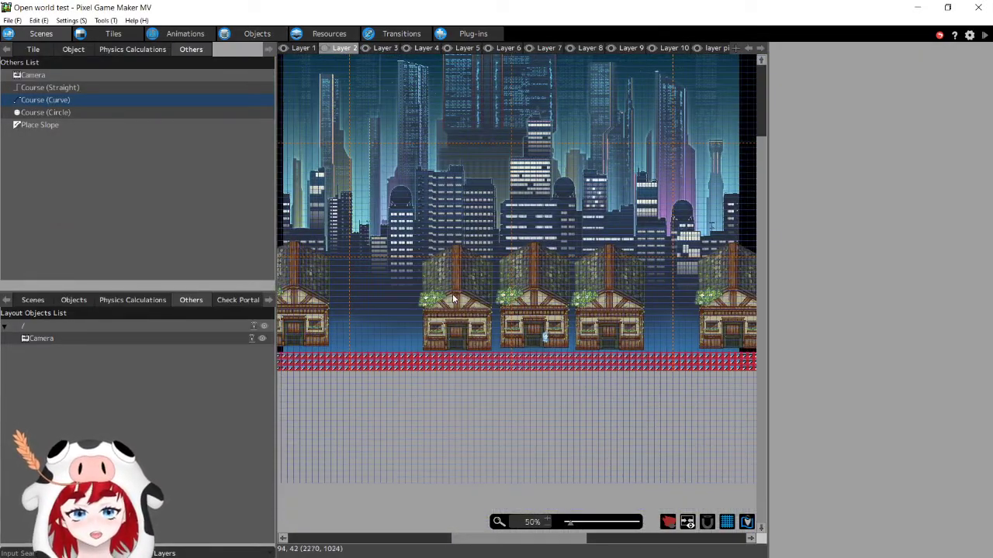
left_click(73, 49)
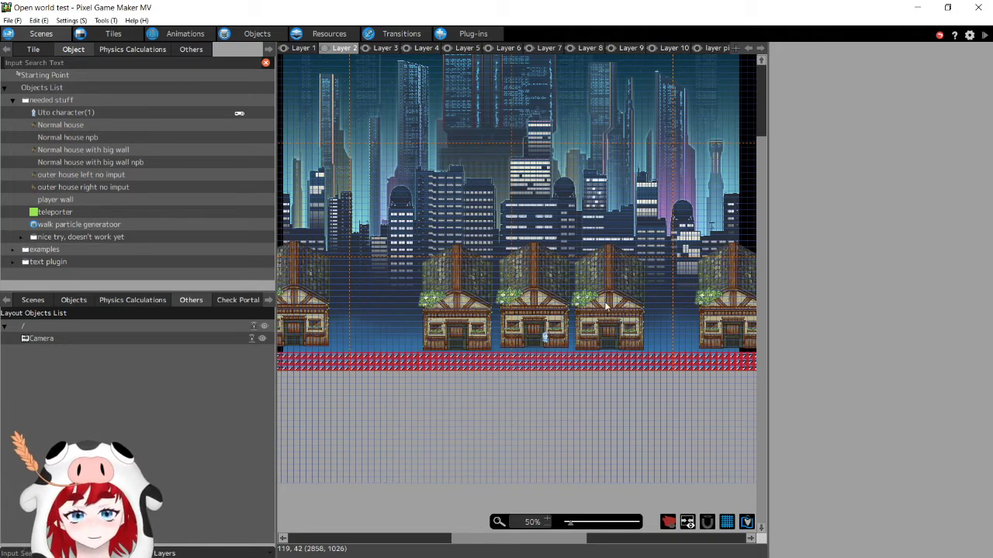
middle_click_drag(622, 292, 571, 301)
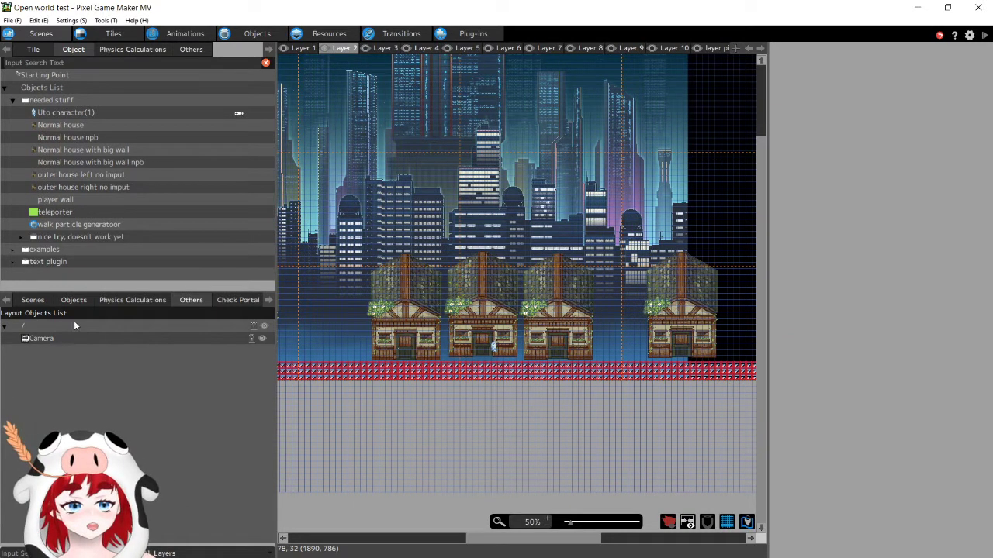
Select Normal house2 among the scene's placed objects and examine its placement in the house row
left_click(74, 300)
left_click(98, 401)
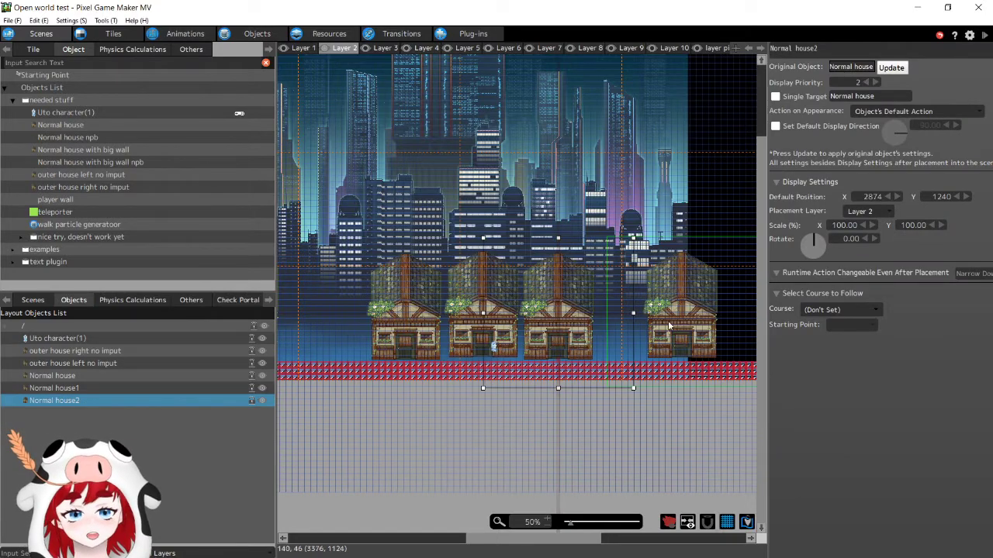
middle_click_drag(662, 324, 687, 327)
middle_click_drag(528, 310, 571, 310)
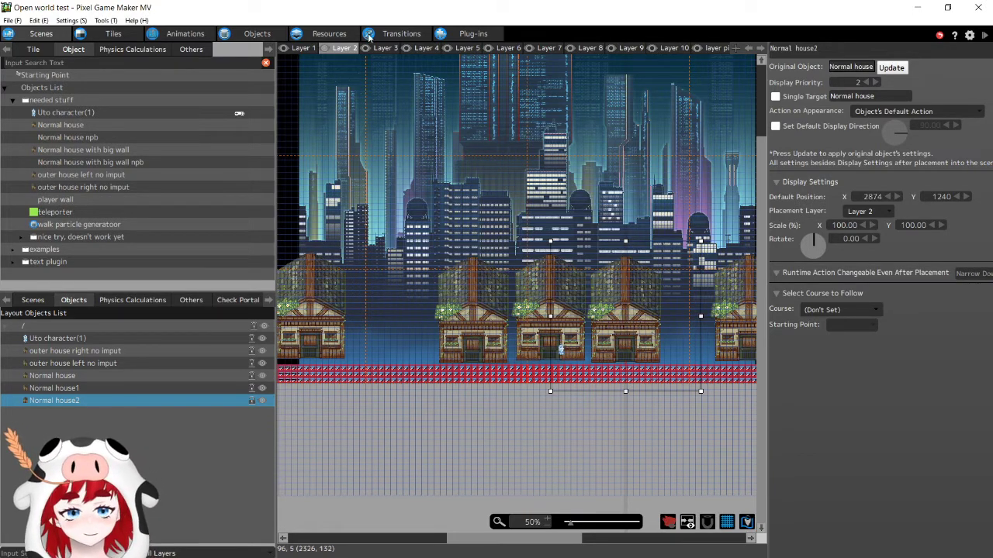
Open the Normal house object's action program and examine the actions linked to Spawn in
left_click(257, 34)
left_click(104, 98)
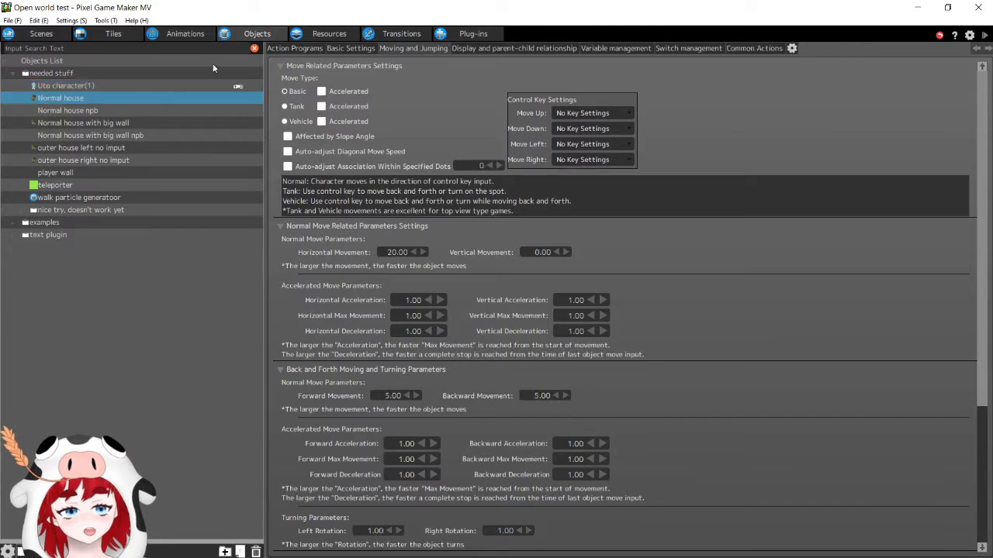
left_click(292, 52)
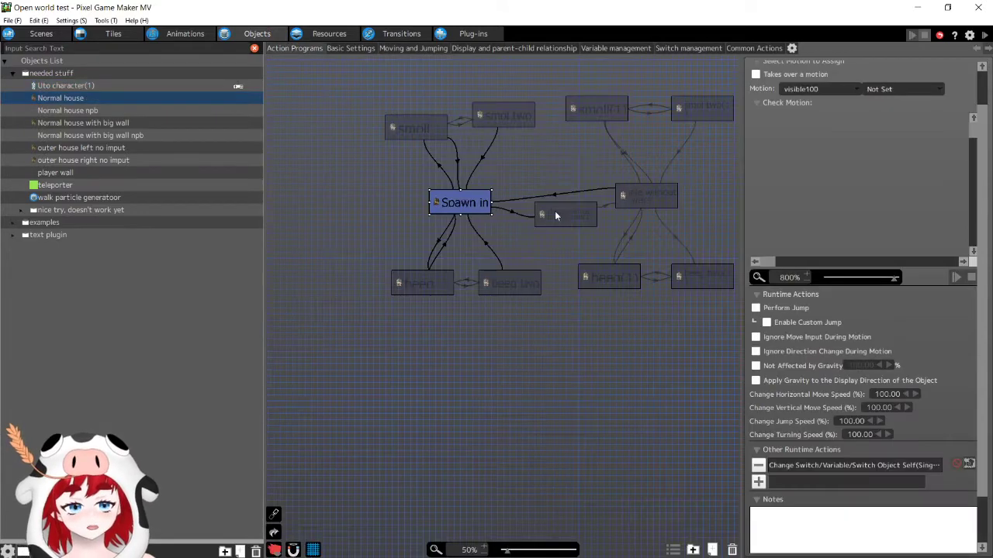
middle_click_drag(578, 216, 609, 263)
scroll(507, 246, "up", 2)
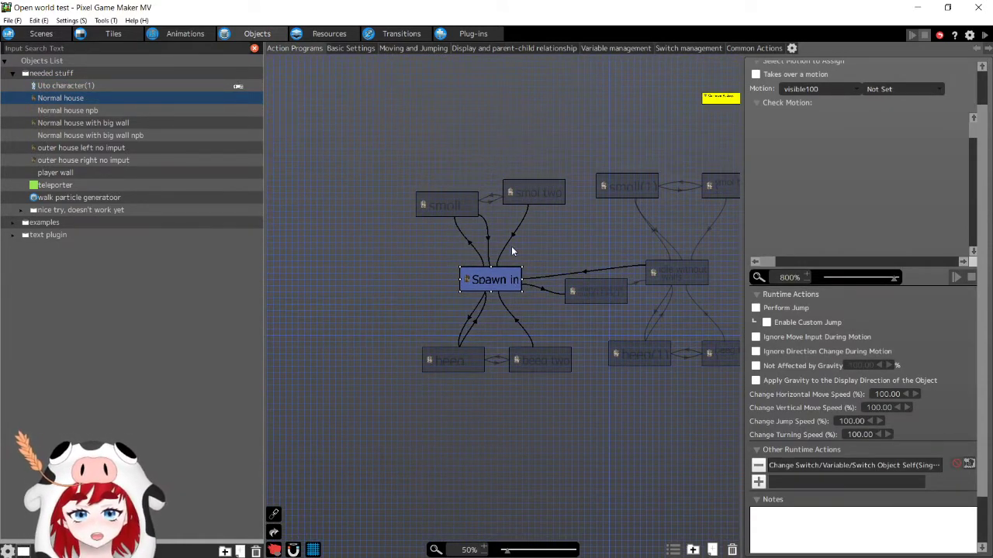
Inspect the smoll, smol two, beeg and beeg two actions, including the first variable change that beeg two runs
left_click(410, 162)
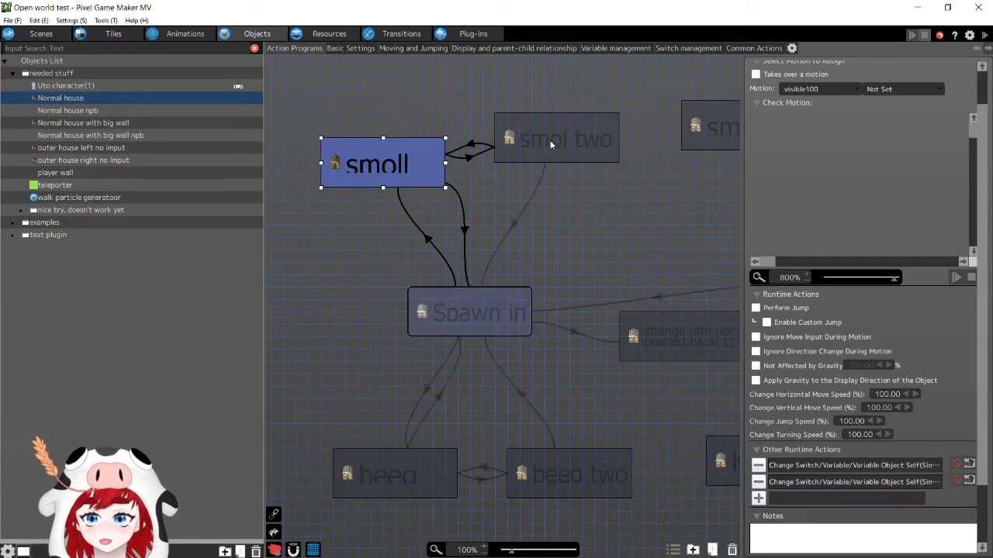
left_click(554, 143)
left_click(414, 465)
left_click(587, 488)
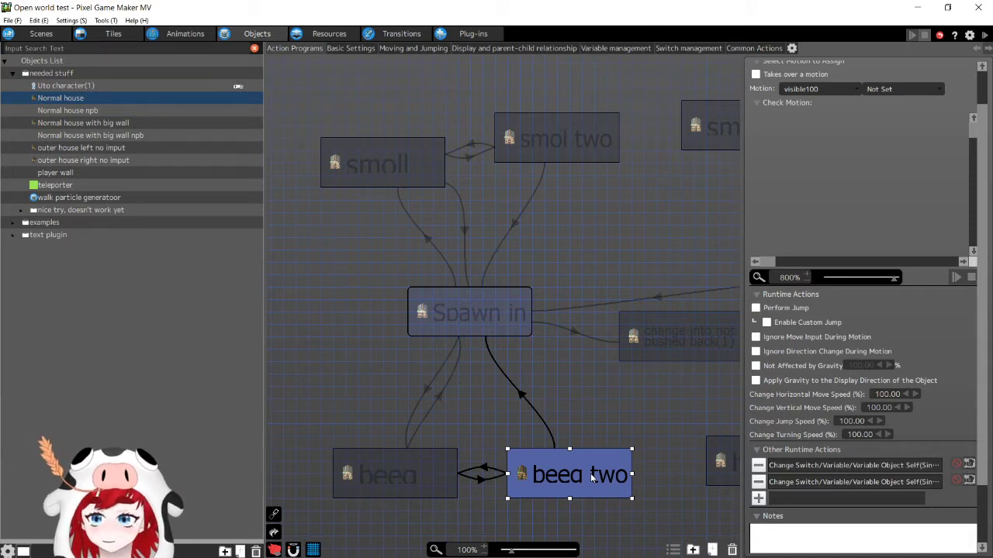
double_click(897, 466)
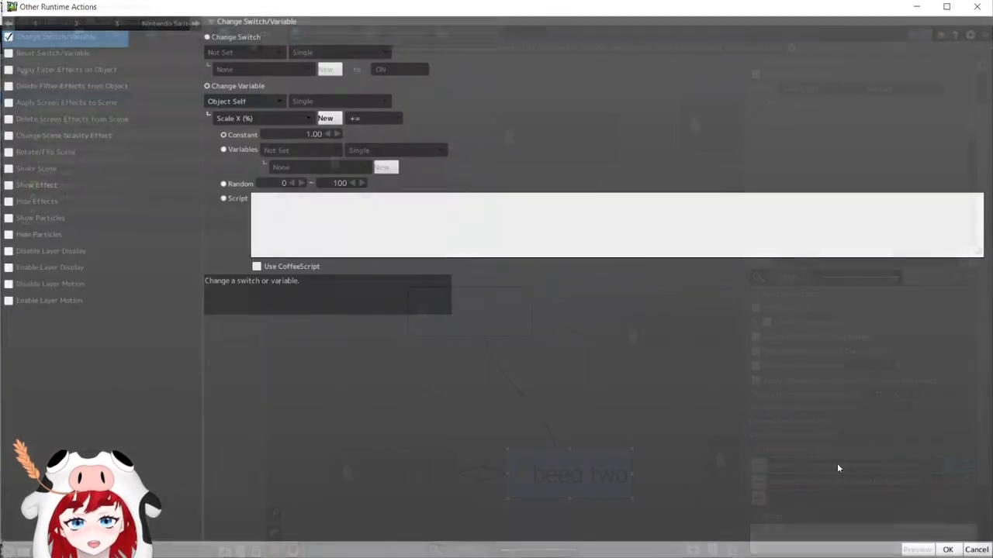
left_click(980, 553)
Move the beeg two action slightly closer to beeg while comparing the runtime actions of smol two, beeg and beeg two
left_click(587, 145)
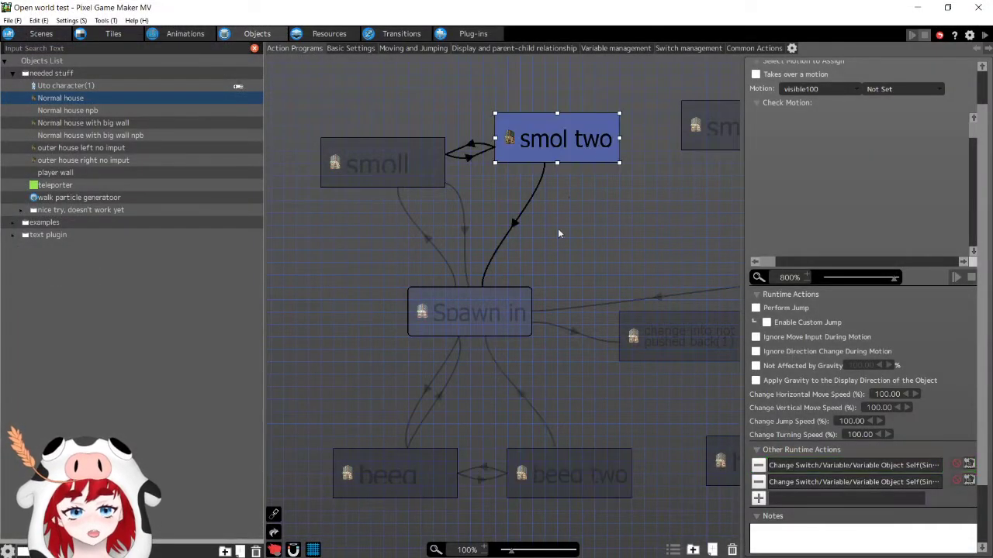
left_click(435, 482)
left_click_drag(555, 476, 544, 476)
left_click(365, 484)
left_click(535, 479)
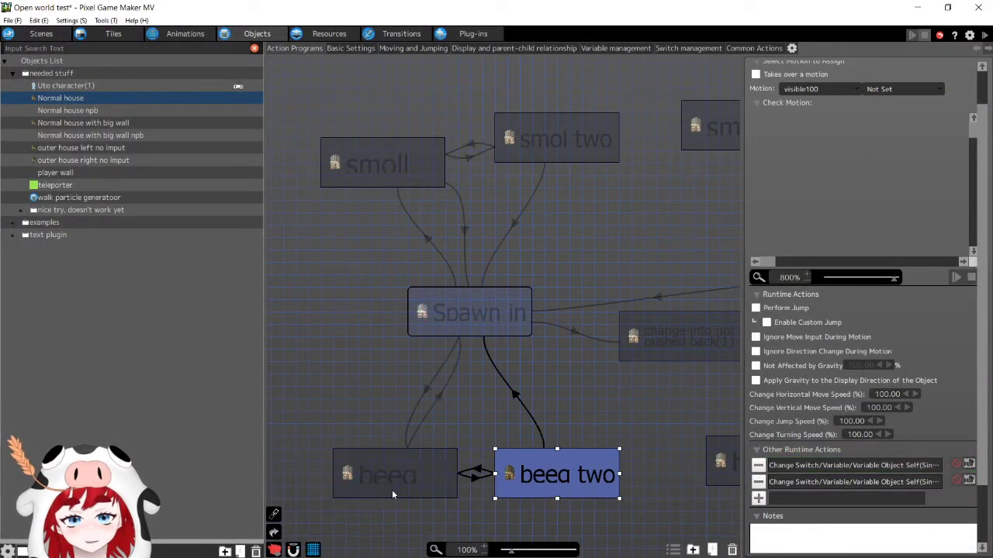
left_click(392, 490)
left_click(535, 480)
left_click(434, 477)
left_click(553, 480)
Inspect the switch condition on the link from beeg two to beeg, leaving it as is, and review the surrounding action links
left_click(478, 472)
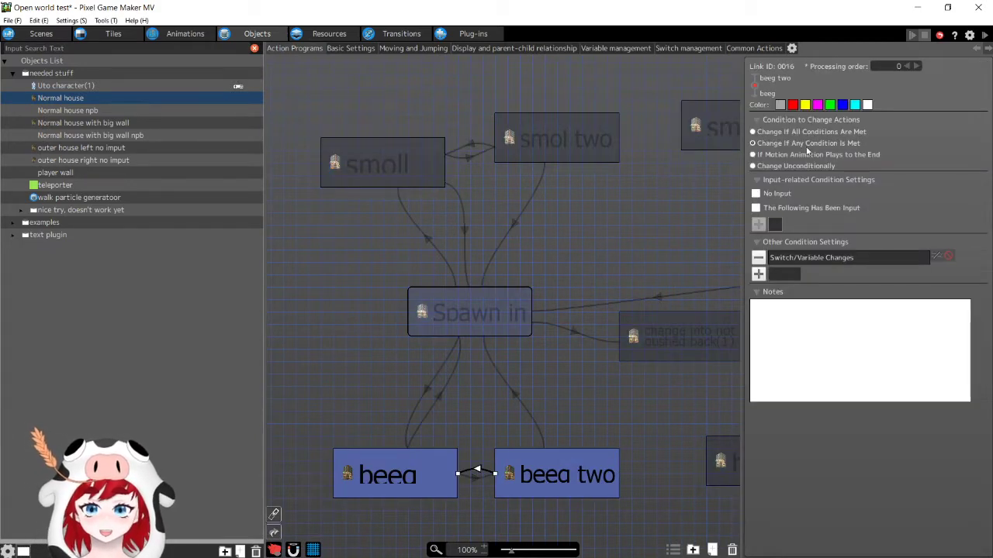
double_click(836, 256)
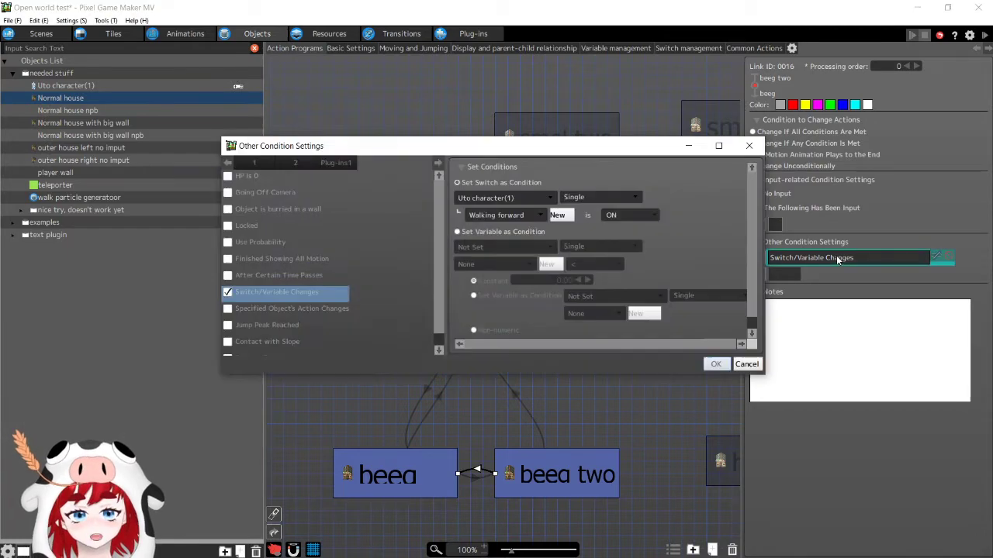
left_click(746, 364)
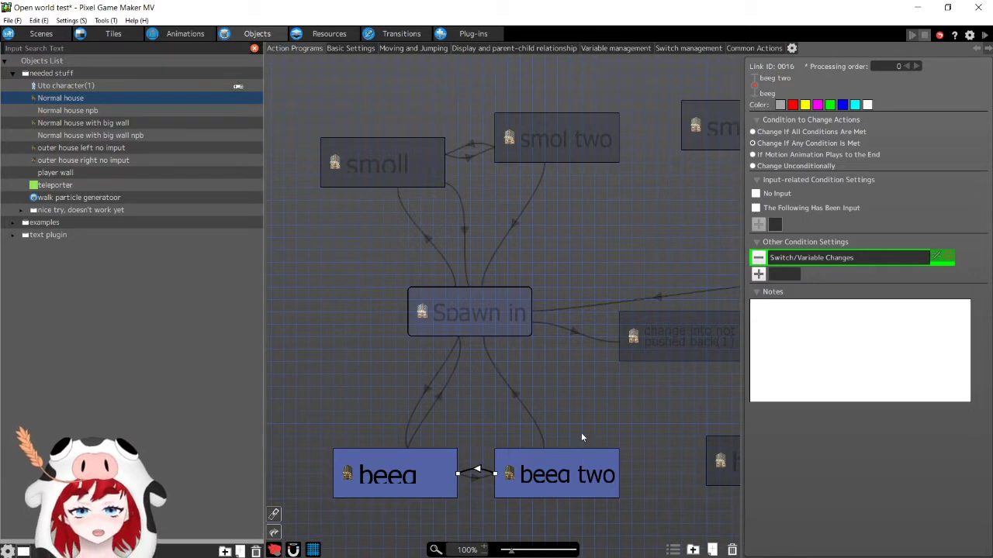
middle_click_drag(580, 432, 400, 414)
middle_click_drag(540, 273, 697, 298)
middle_click_drag(610, 302, 689, 293)
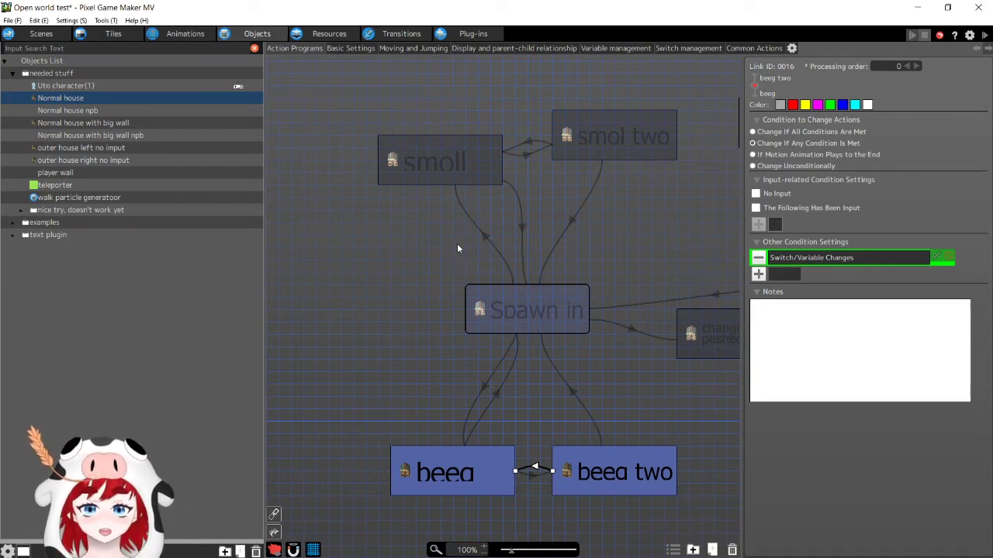
Delete the outer house left no imput and outer house right no imput objects from both ends of the scene's house row
left_click(46, 34)
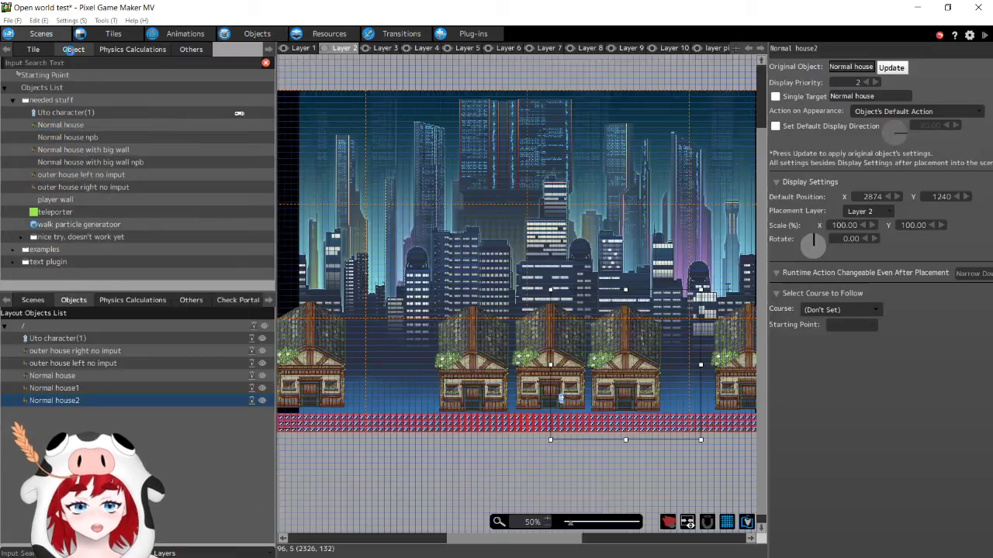
middle_click_drag(425, 373, 533, 364)
left_click(431, 372)
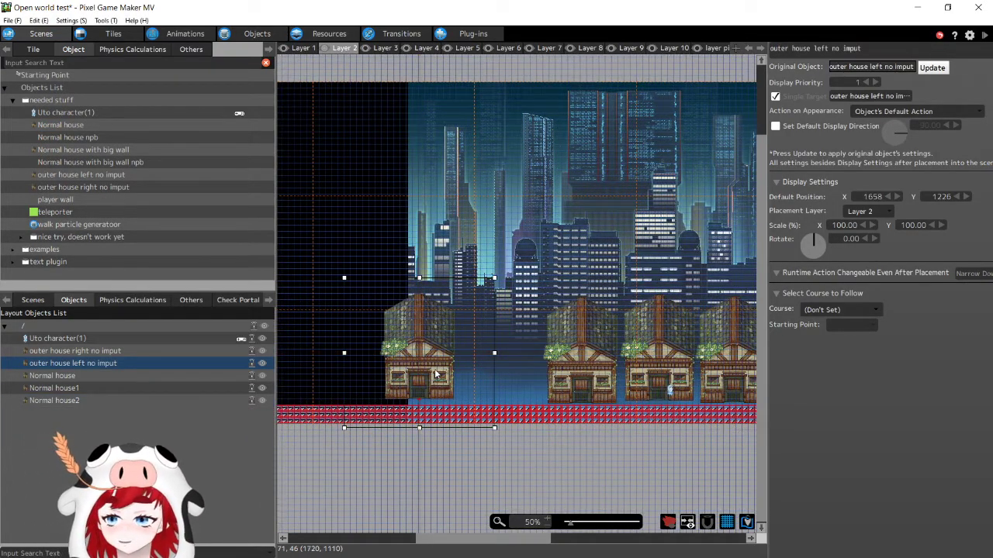
key("Delete")
middle_click_drag(449, 361, 349, 385)
left_click(633, 354)
key("Delete")
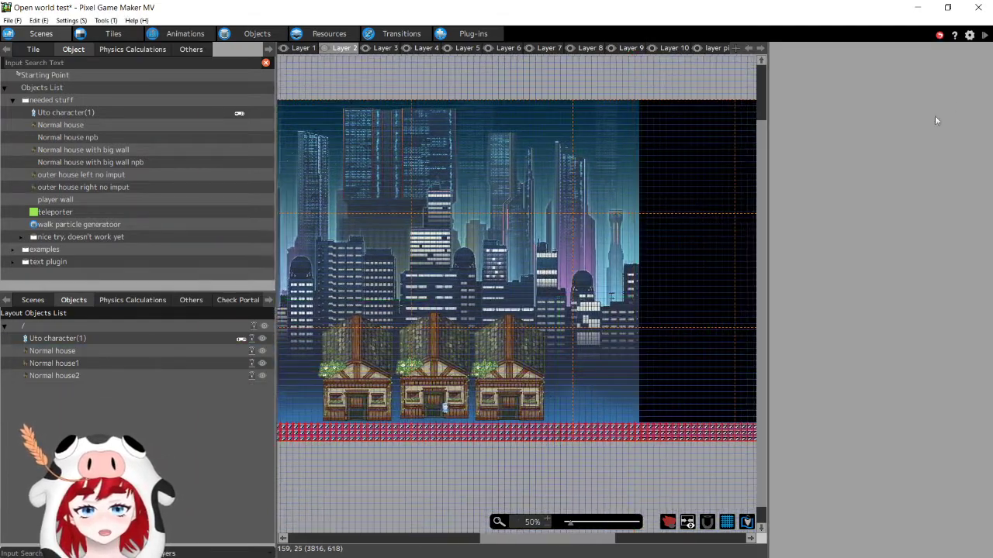
Test play the scene without the outer houses and move the character sideways and in depth to examine the house scaling
left_click(984, 35)
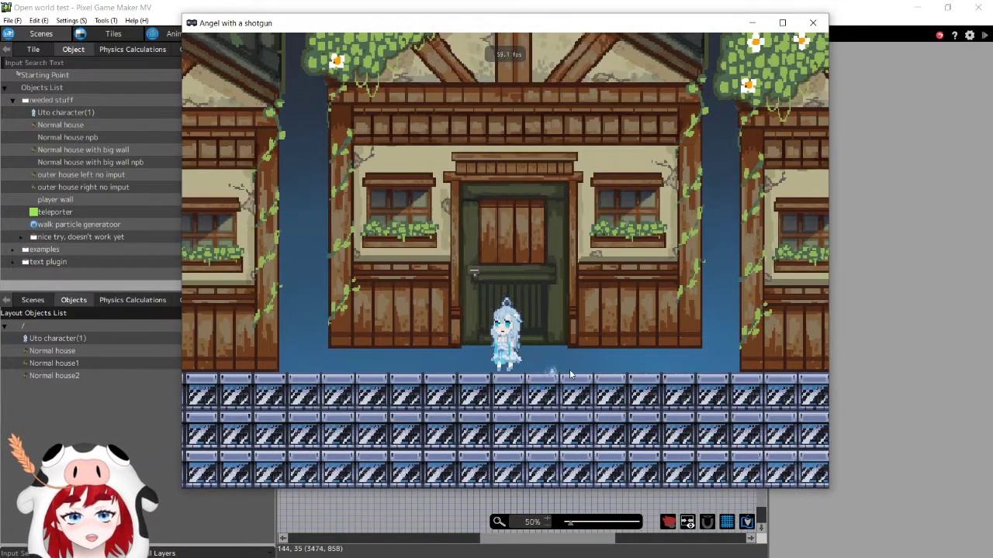
key("d")
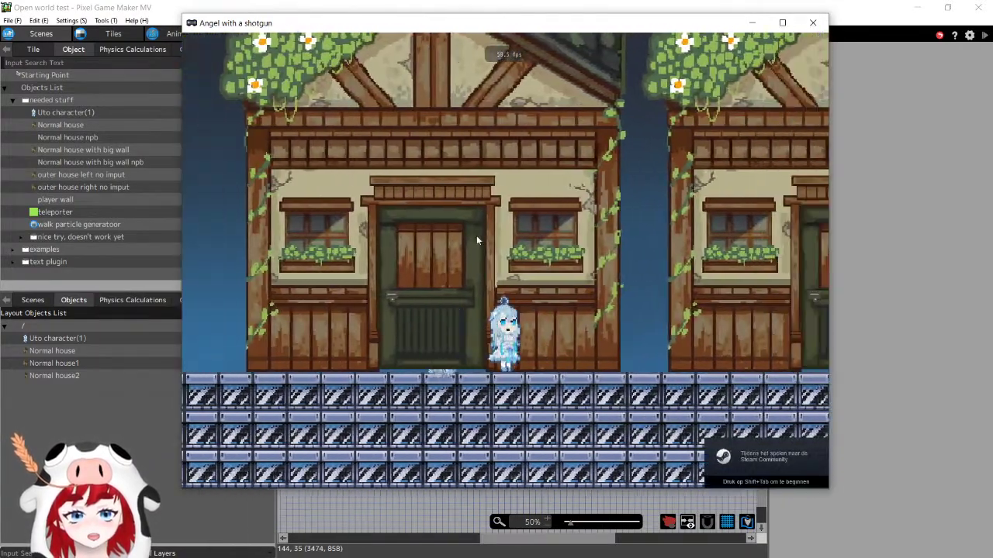
key("s")
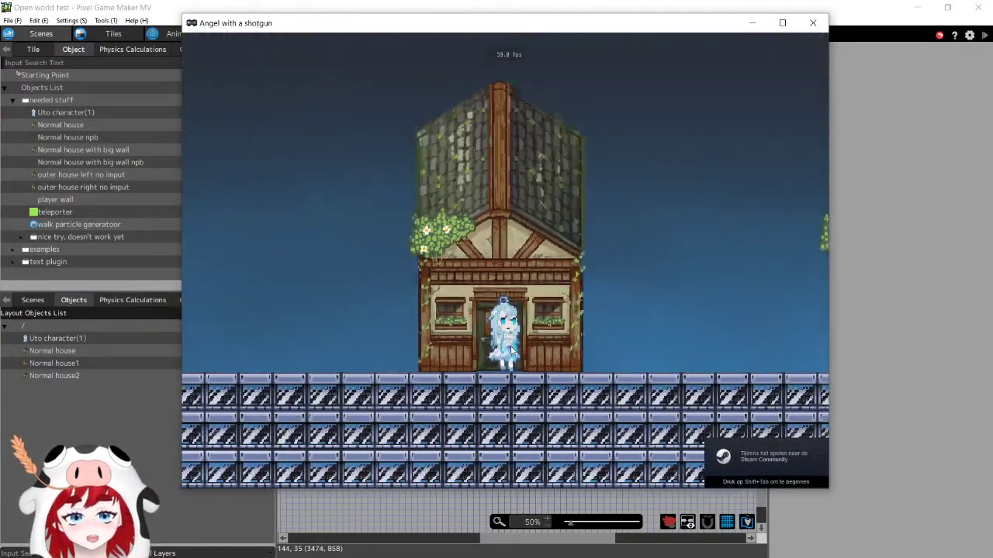
key("w")
key("s")
key("d")
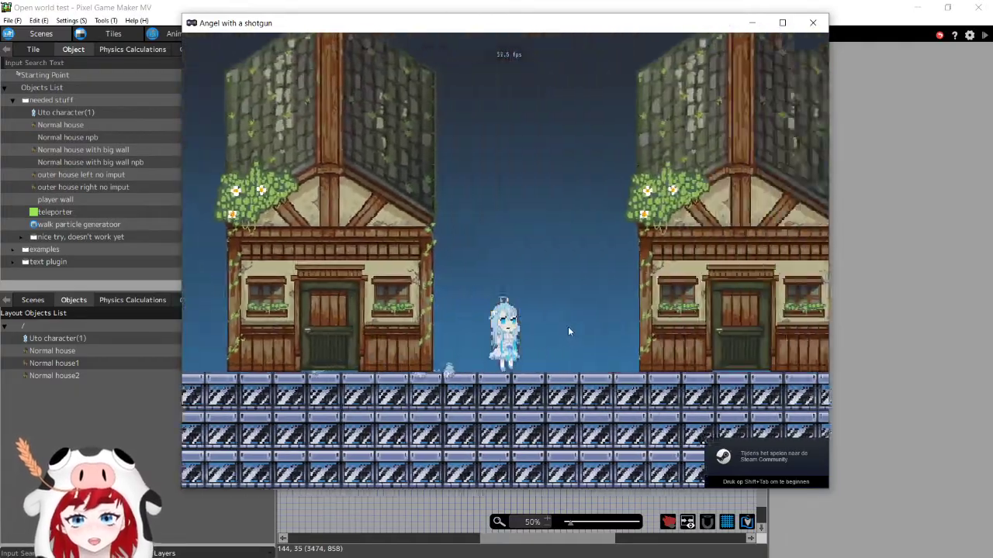
Walk the character repeatedly left and right between the mid-sized houses to examine how they scroll and wrap around
key("a")
key("d")
key("a")
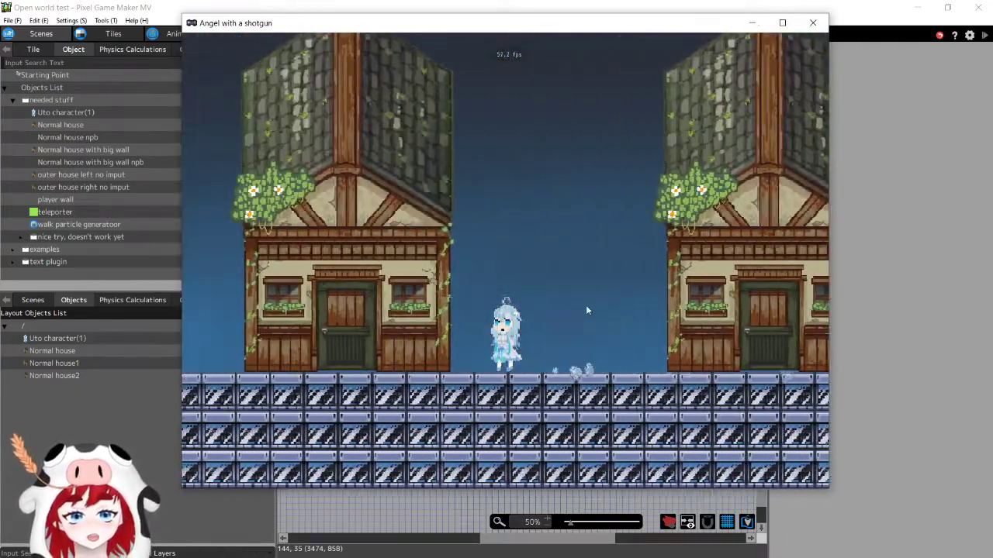
key("d")
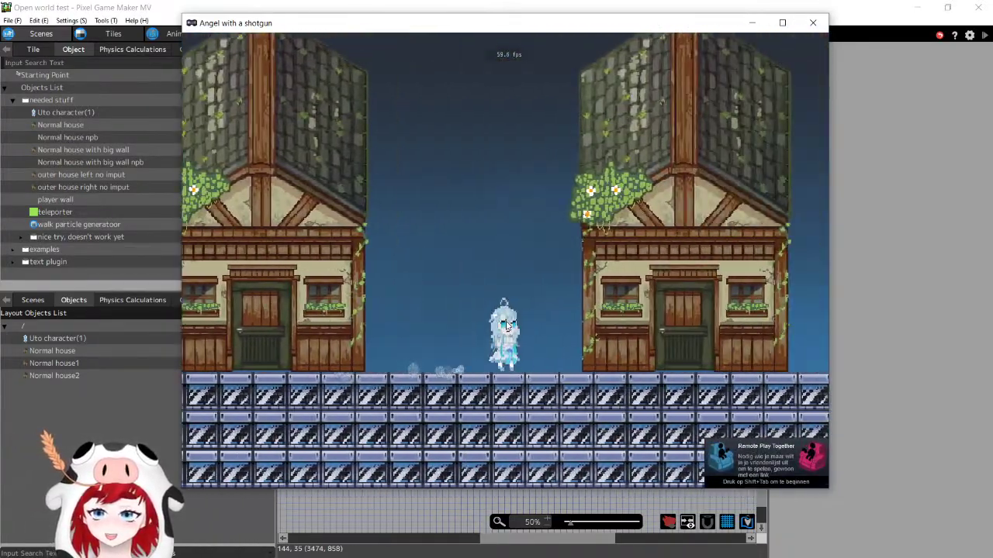
key("a")
key("d")
key("a")
key("d")
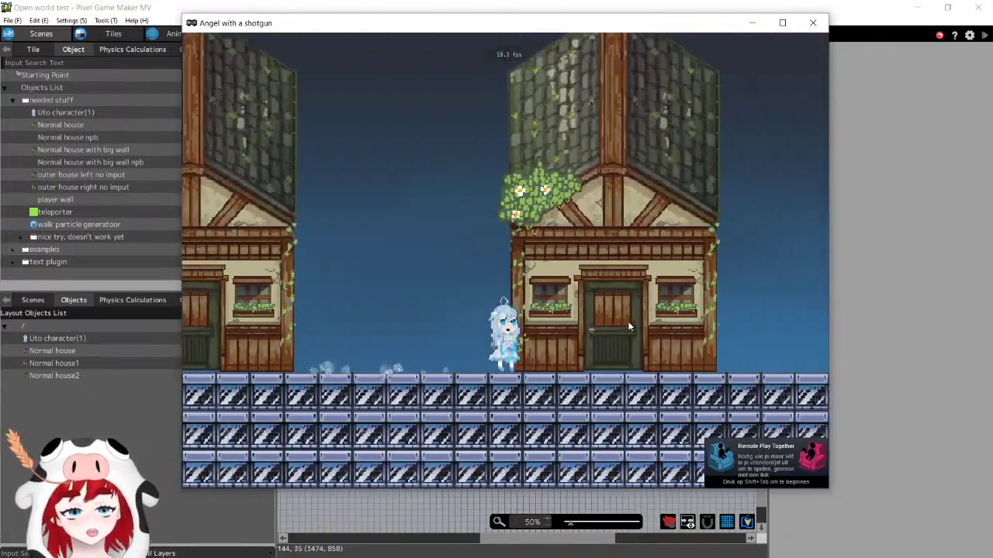
key("a")
key("d")
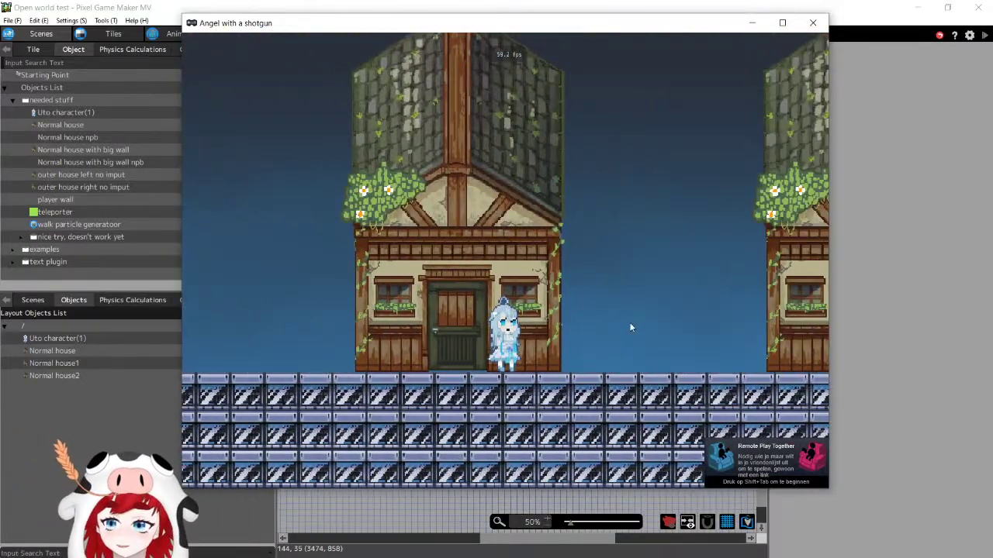
Walk past the last house and back to check for gaps in the row, and close the test play
key("d")
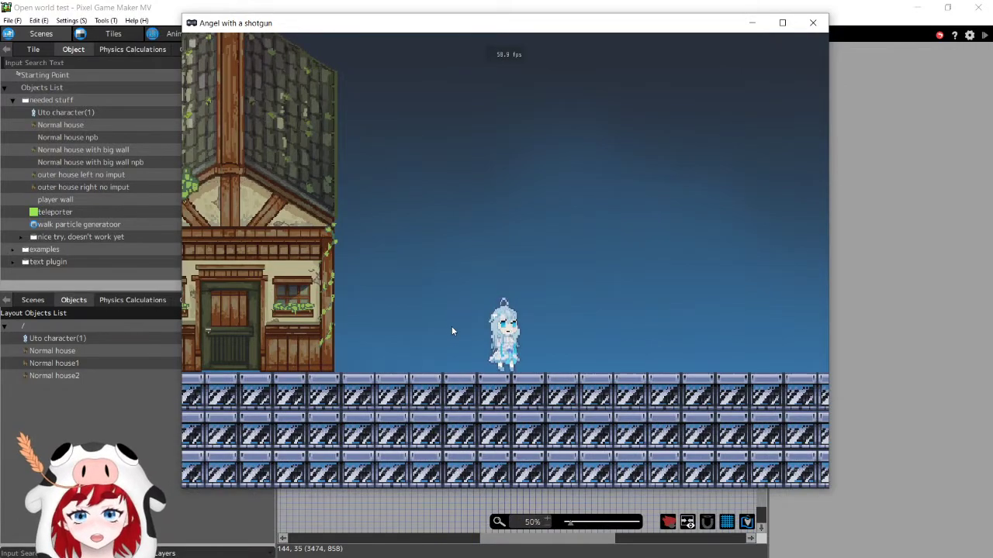
key("a")
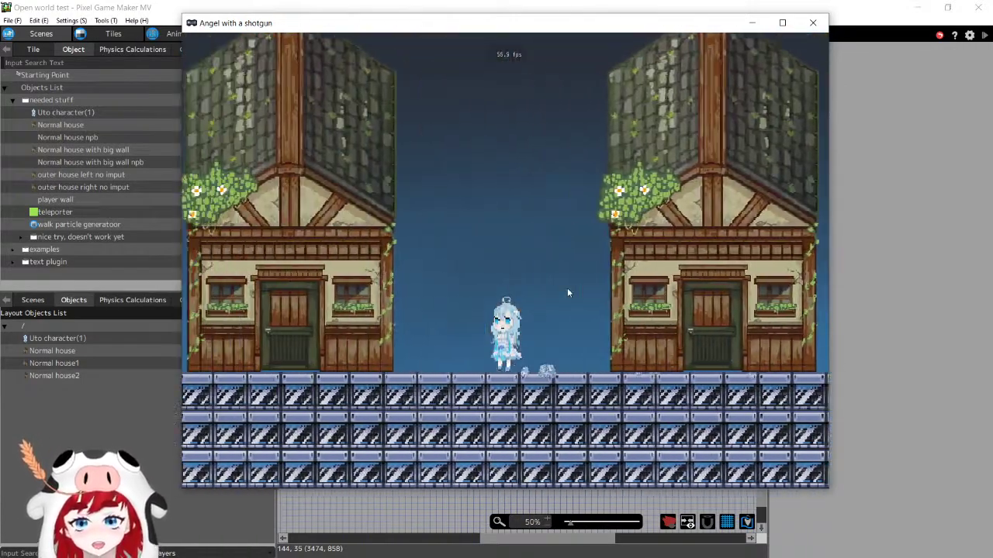
key("d")
key("a")
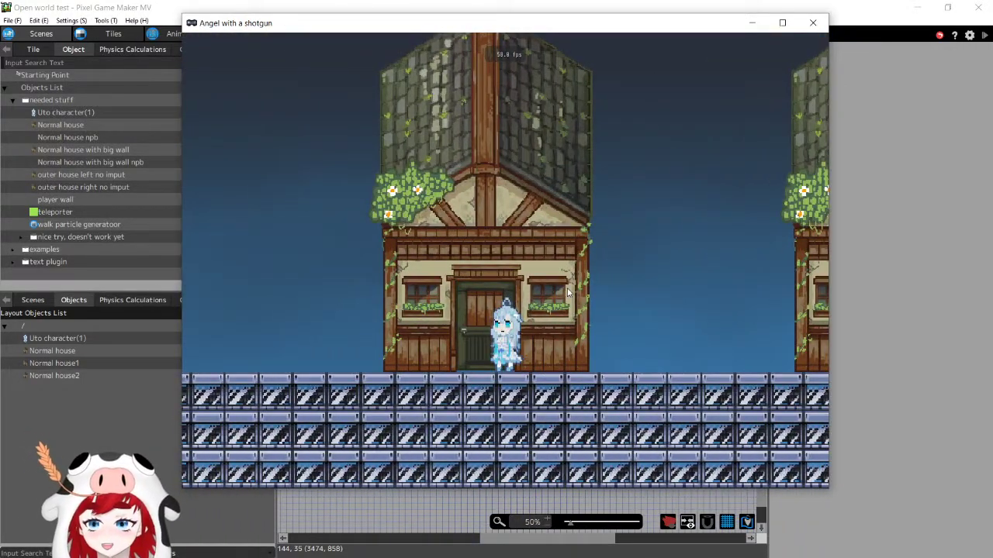
key("d")
left_click(811, 29)
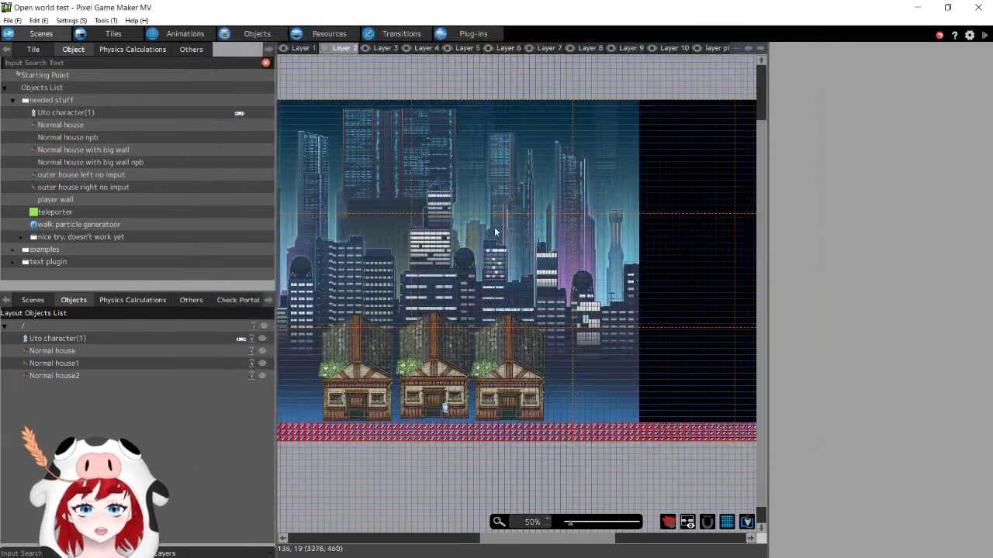
Place outer house left no imput at X 1962, Y 1244 and outer house right no imput at X 3182, Y 1234, flanking the house row
left_click(124, 177)
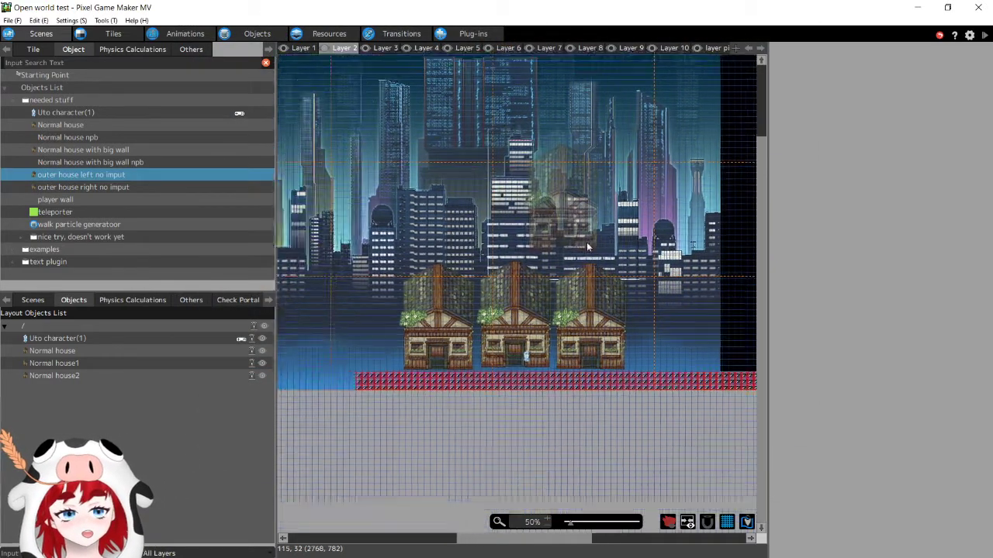
left_click(397, 357)
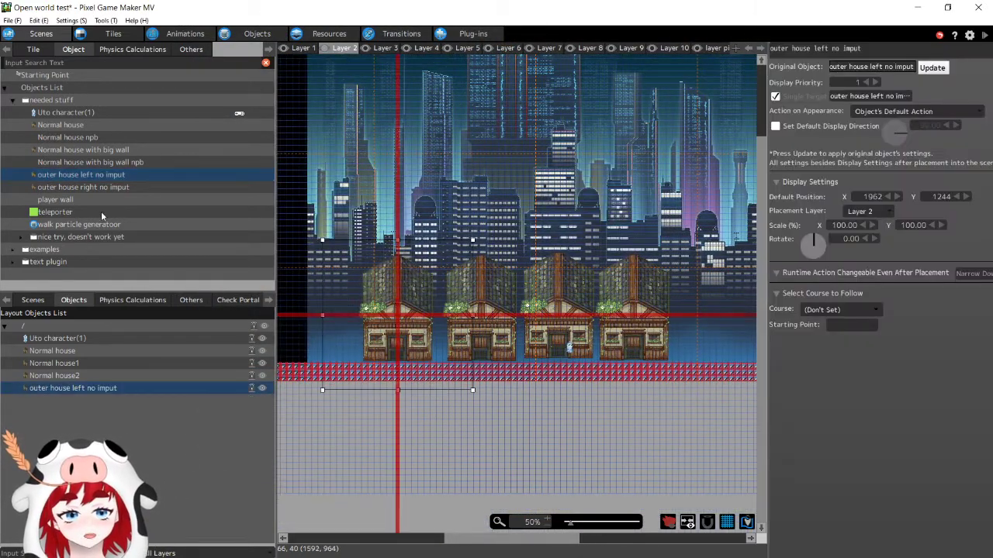
left_click(85, 187)
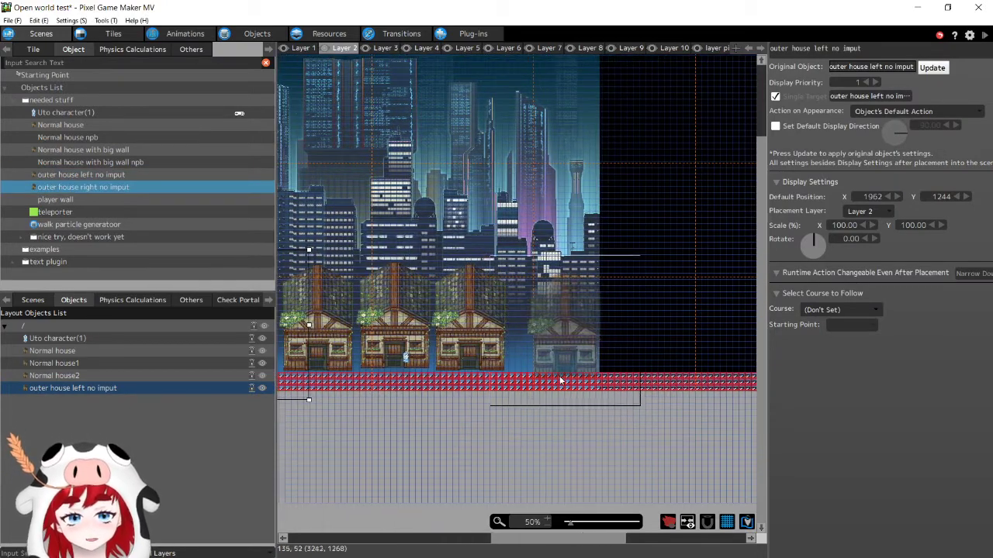
left_click(547, 379)
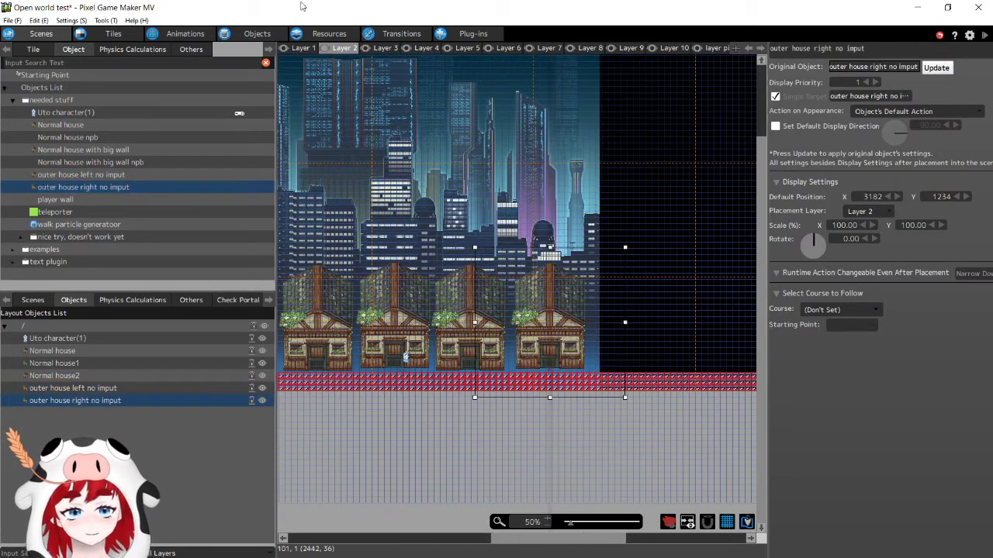
Inspect the outer house left no imput object's idle and smoll actions, including smoll's Set Move Direction and Move settings
left_click(256, 33)
left_click(112, 148)
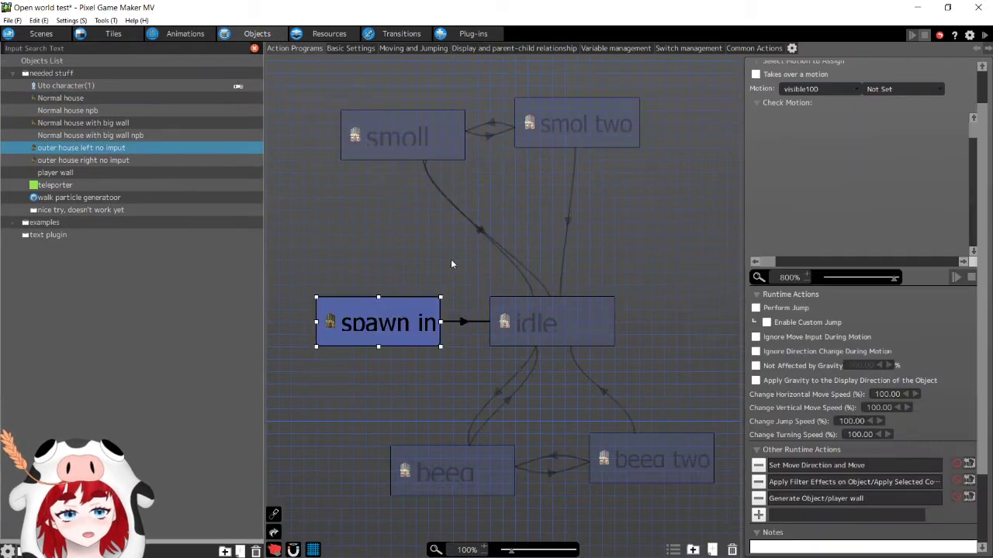
left_click(578, 341)
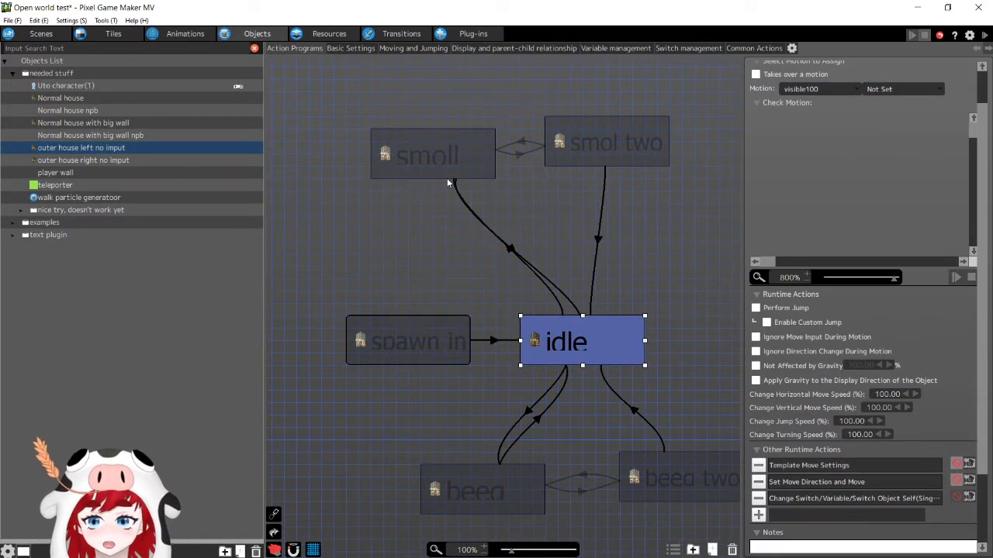
left_click(448, 175)
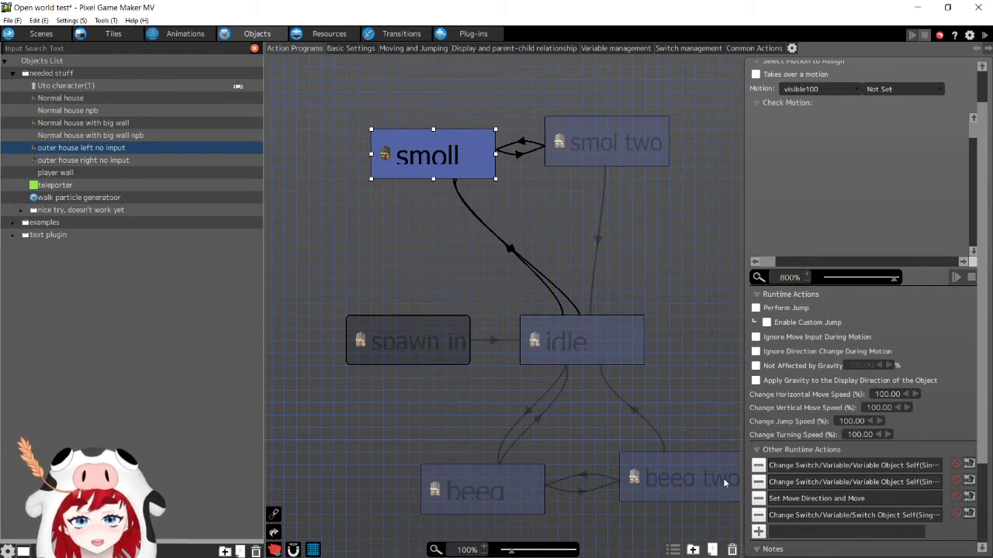
double_click(828, 499)
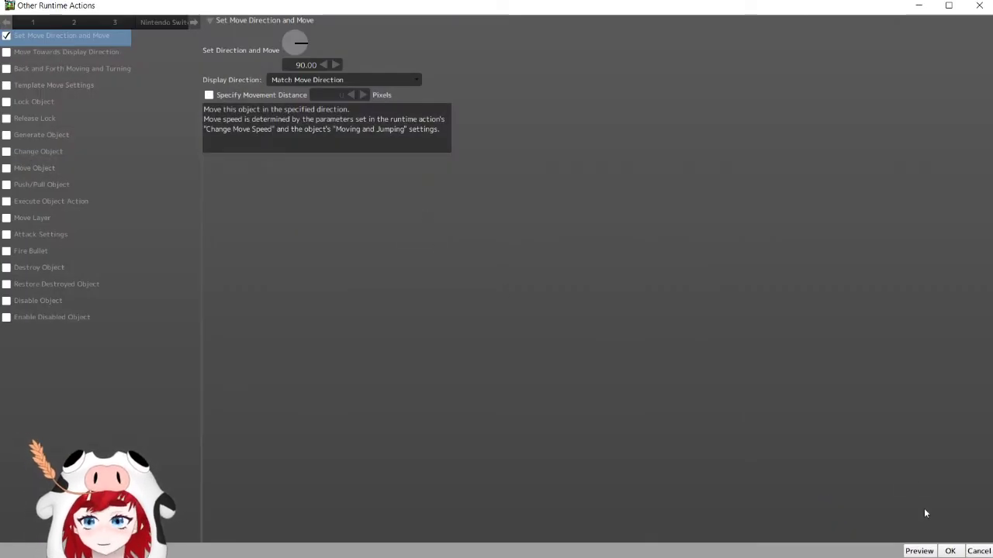
left_click(977, 550)
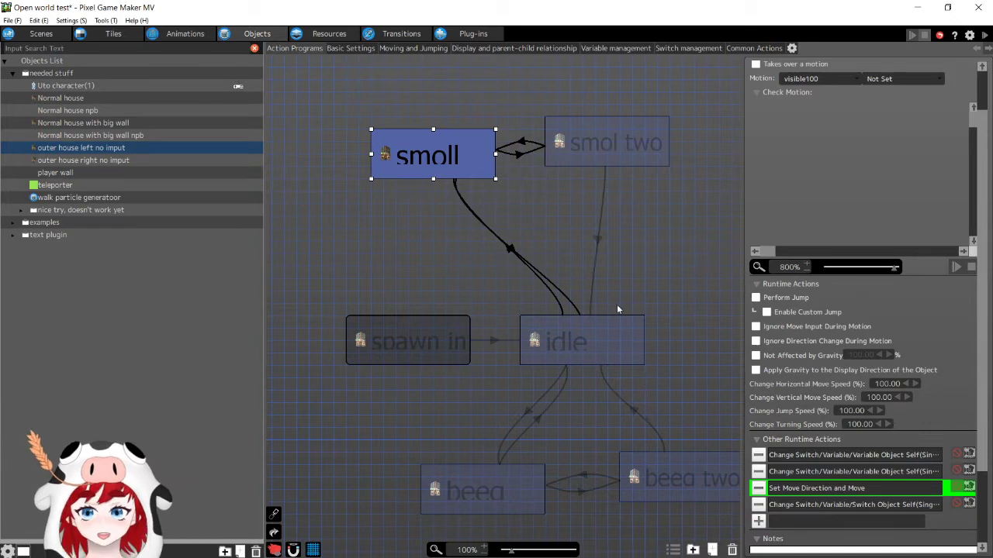
Shift the outer house right no imput in the scene to X 3194, Y 1234
left_click(41, 34)
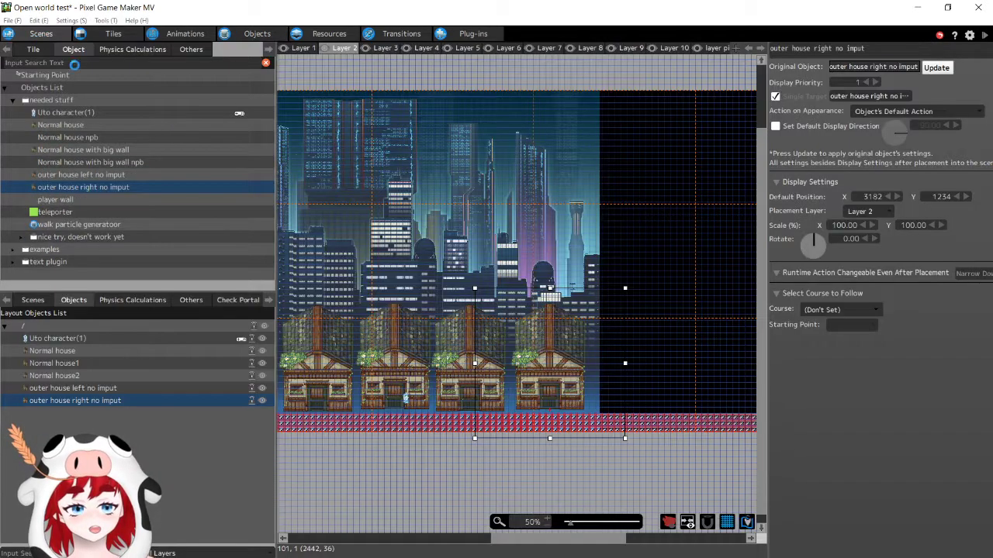
middle_click_drag(518, 251, 599, 210)
middle_click_drag(419, 259, 468, 251)
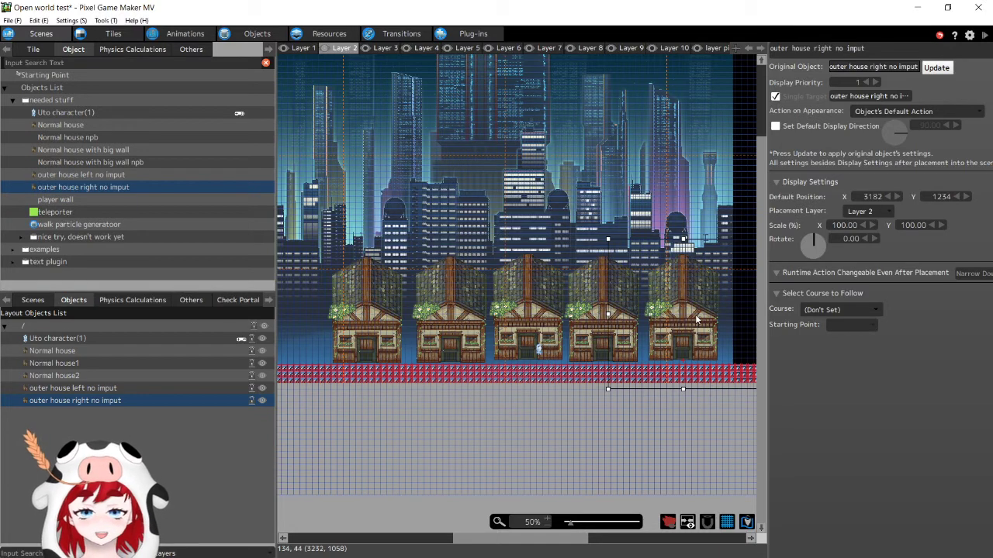
mouse_move(698, 321)
left_mouse_down()
mouse_move(715, 317)
mouse_move(681, 330)
mouse_move(699, 323)
left_mouse_up()
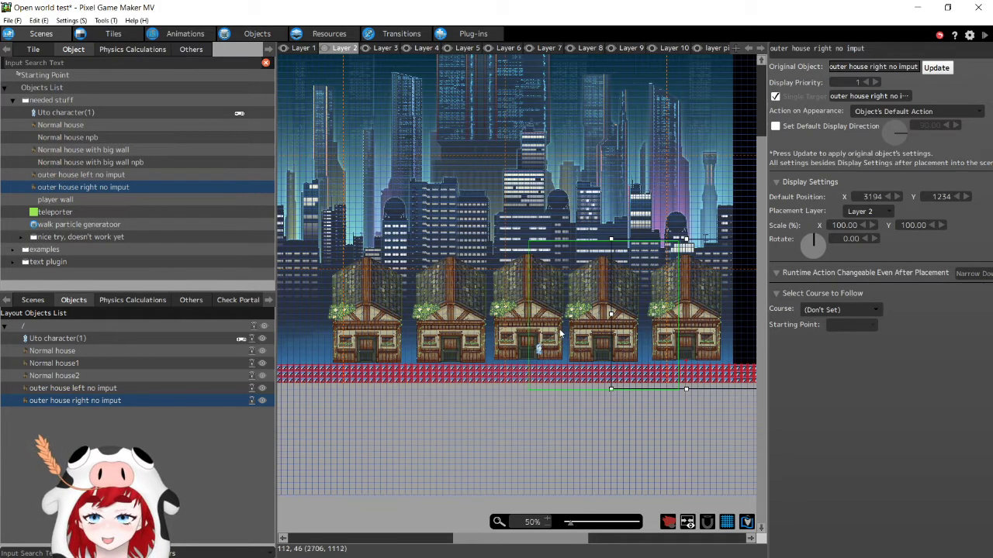
mouse_move(565, 368)
middle_mouse_down()
mouse_move(524, 370)
mouse_move(573, 354)
middle_mouse_up()
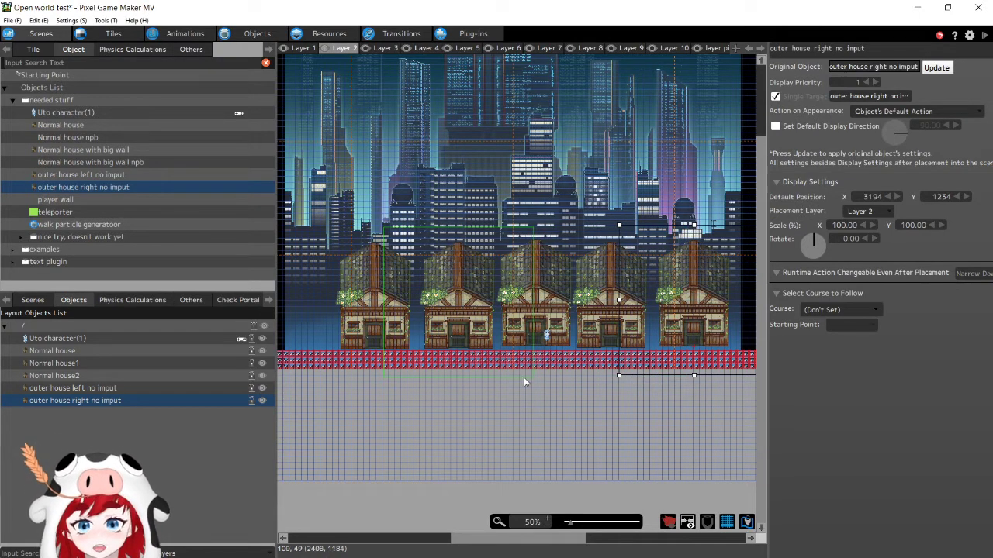
Compare the basic settings of Normal house npb and Normal house, especially the Not Pushed Back by Other Objects option
left_click(259, 34)
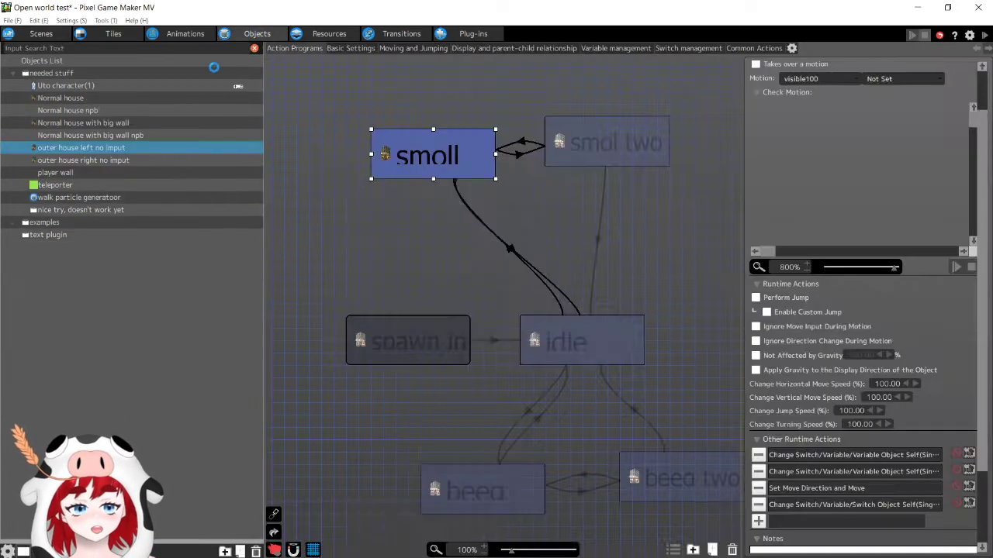
left_click(93, 111)
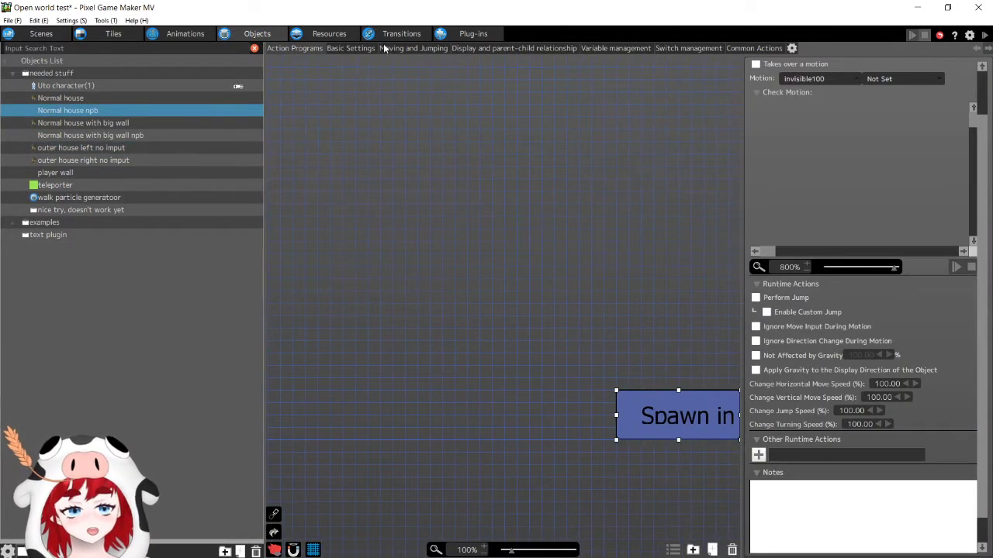
left_click(365, 51)
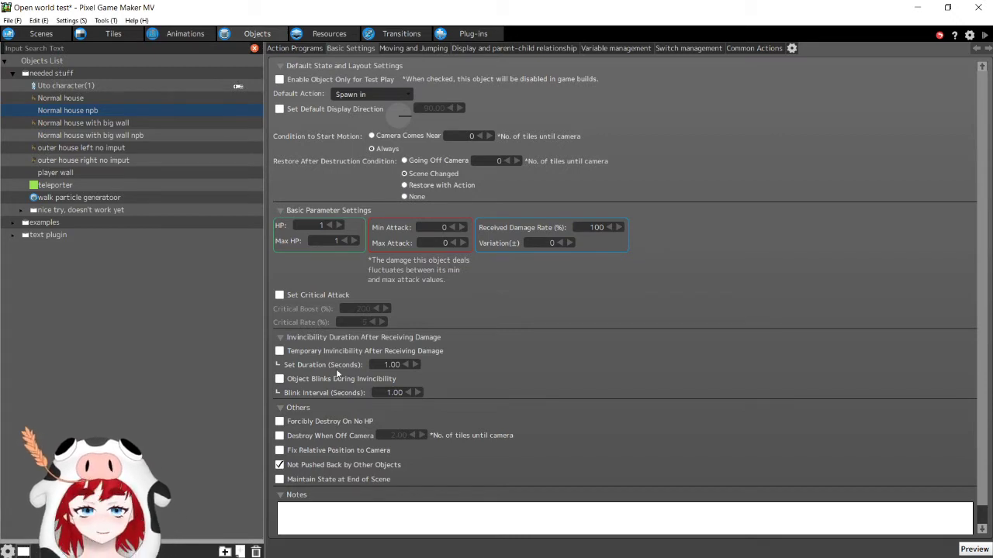
left_click(98, 98)
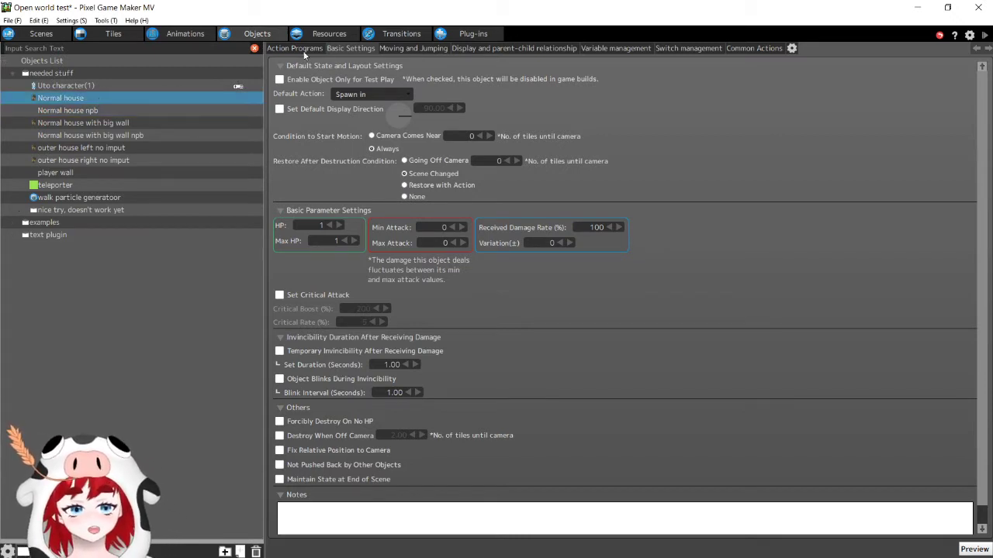
Examine Normal house's change into not pushed back(1) action and the condition on its link from Spawn in
left_click(281, 50)
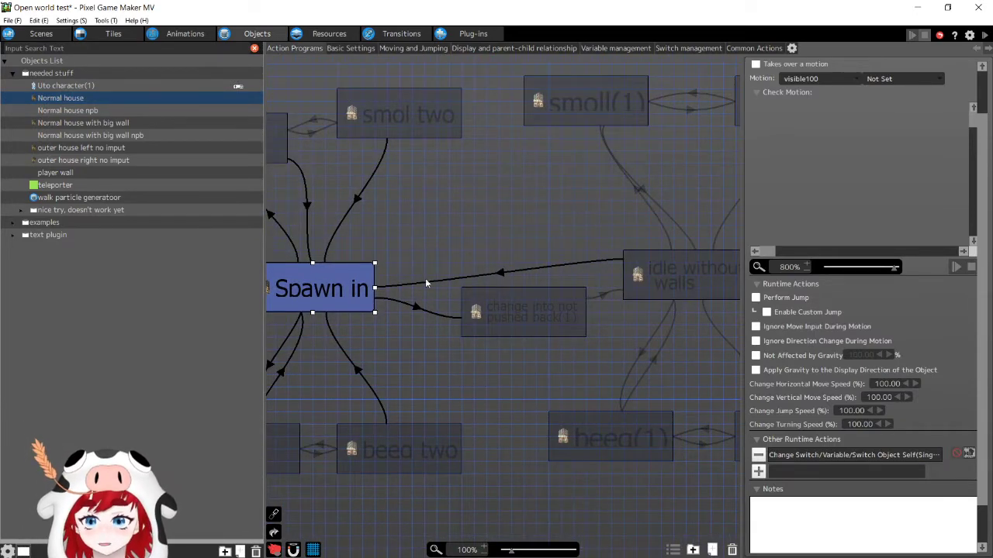
middle_click_drag(448, 274, 409, 295)
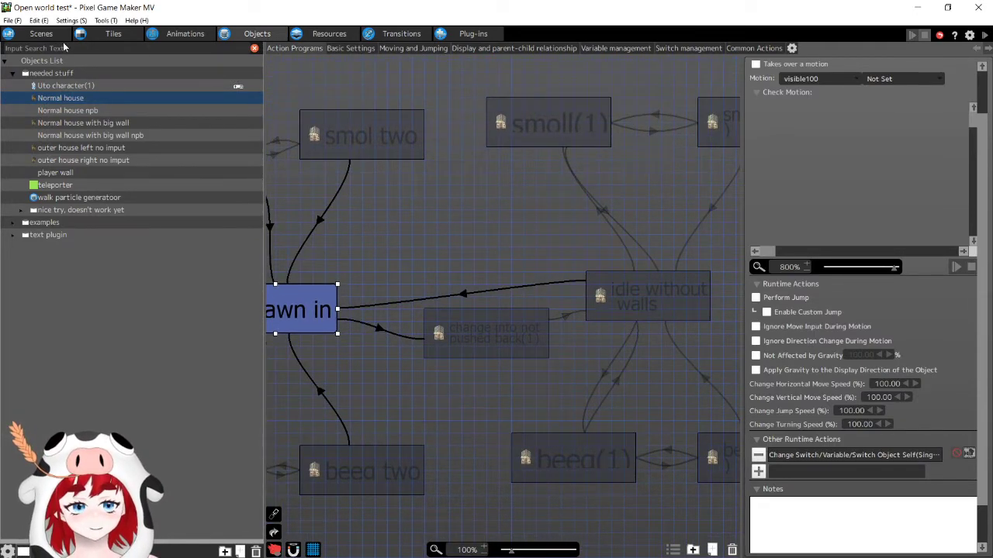
middle_click_drag(502, 315, 505, 292)
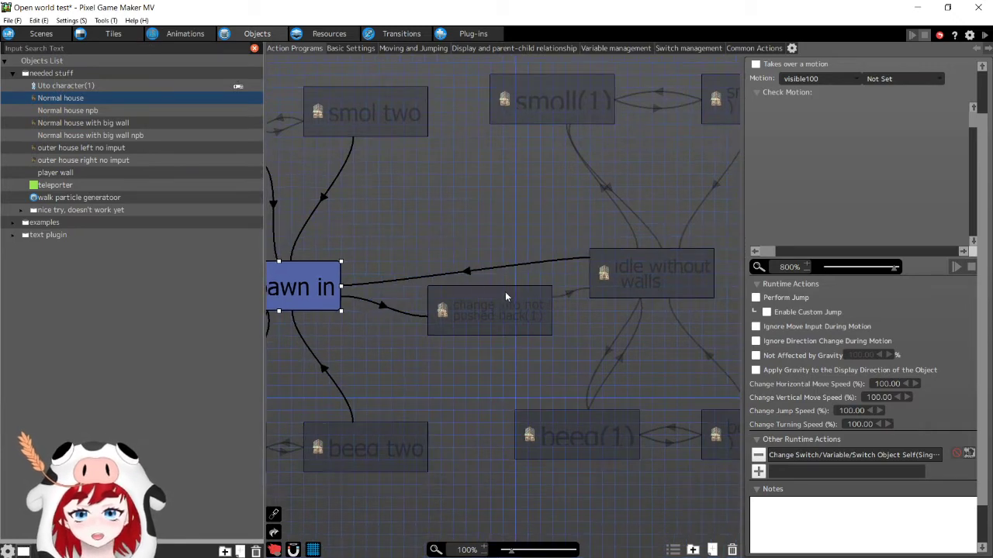
left_click(477, 322)
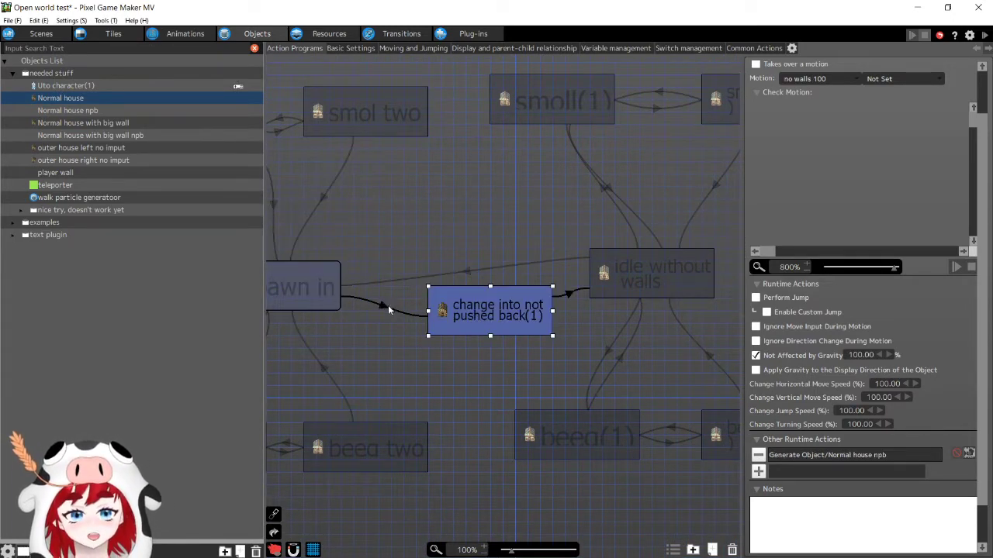
left_click(392, 307)
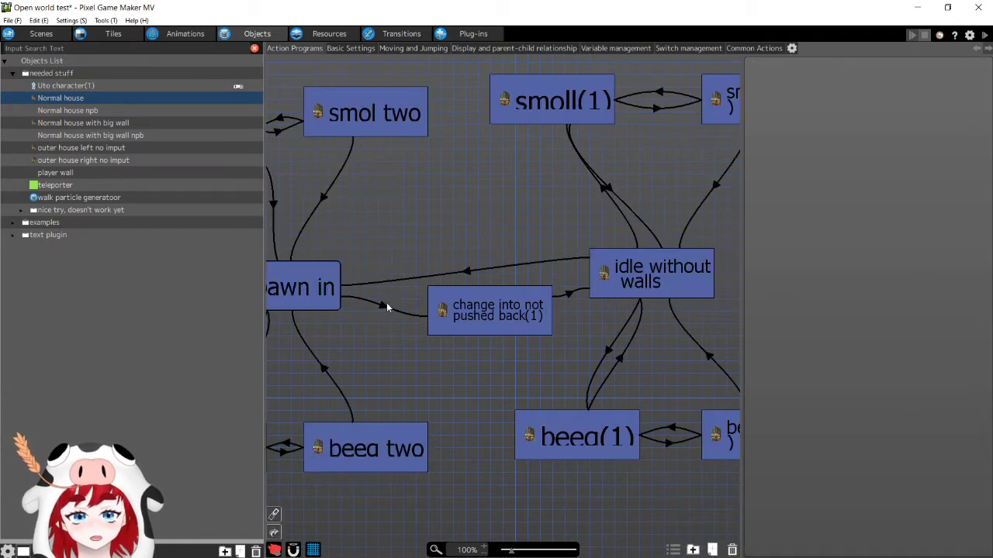
left_click(384, 307)
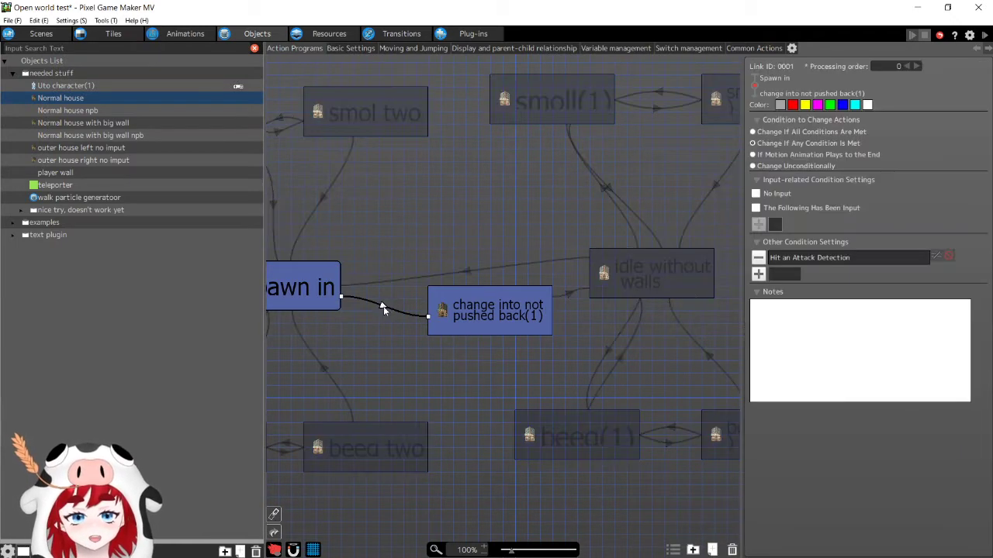
Compare the detection areas of the Uto animation's waiting motion in both directions with those of its Walking motion
left_click(170, 35)
scroll(209, 111, "up", 3)
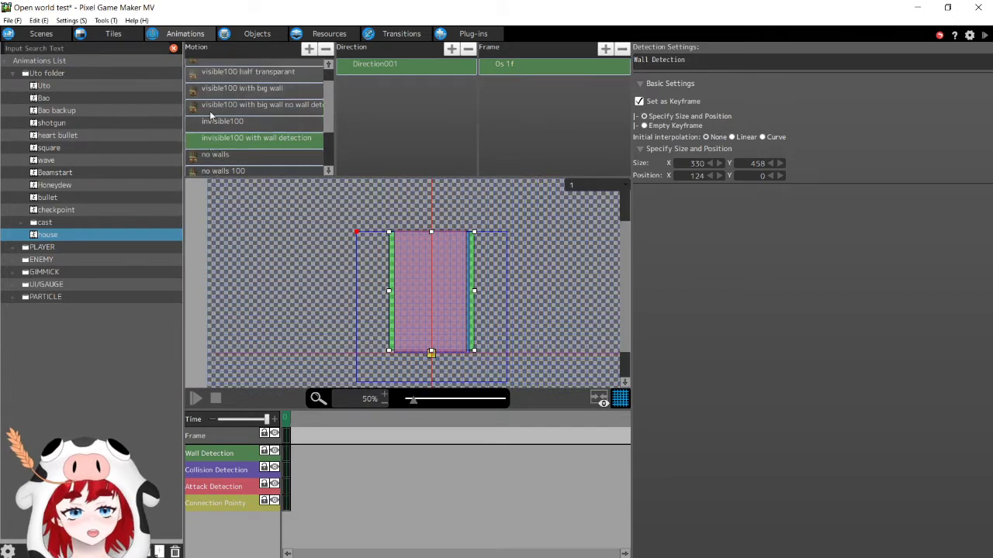
left_click(58, 88)
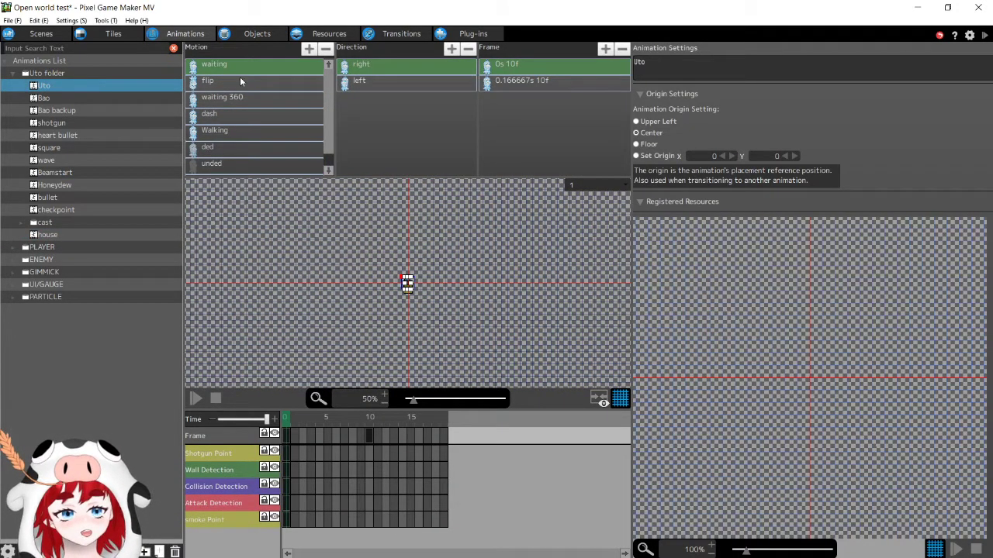
scroll(407, 278, "up", 4)
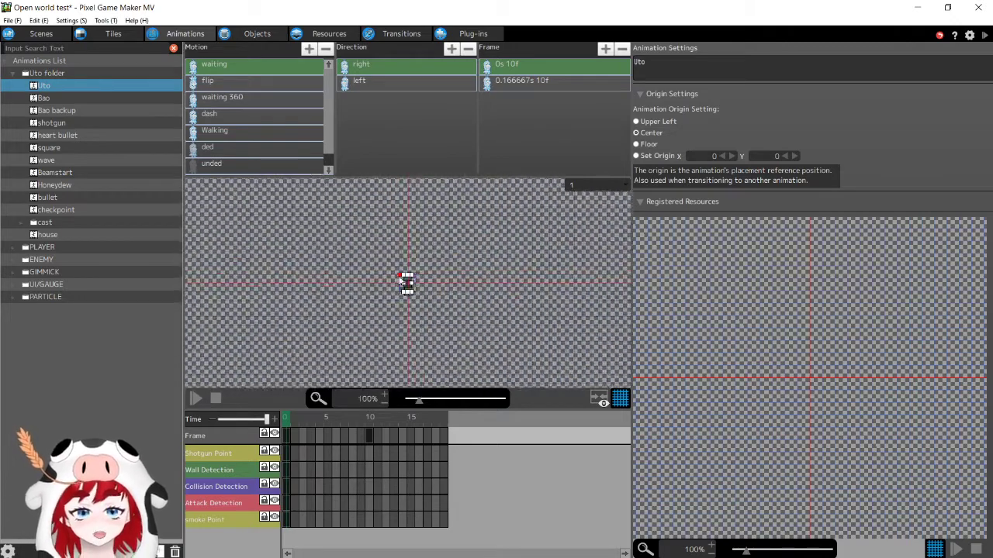
scroll(402, 279, "up", 6)
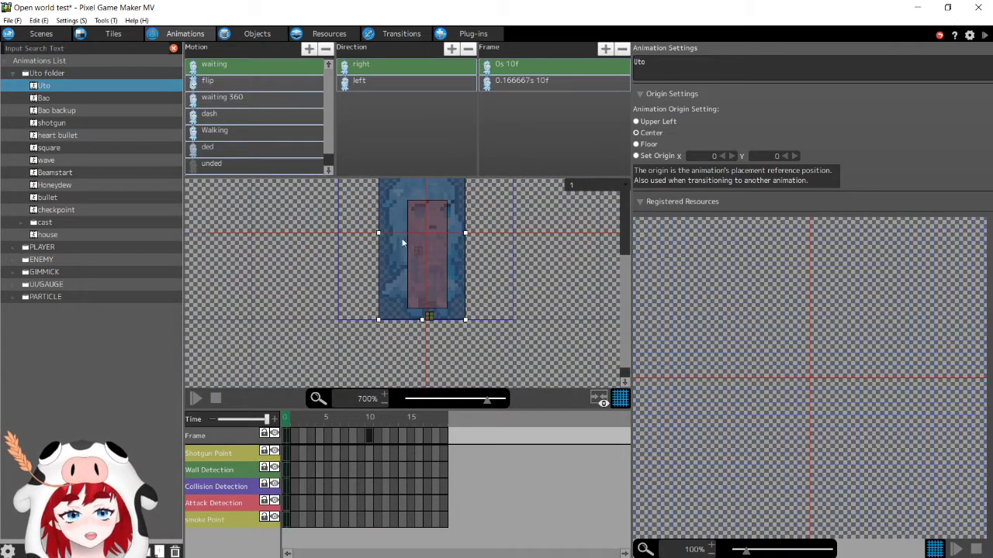
left_click(417, 86)
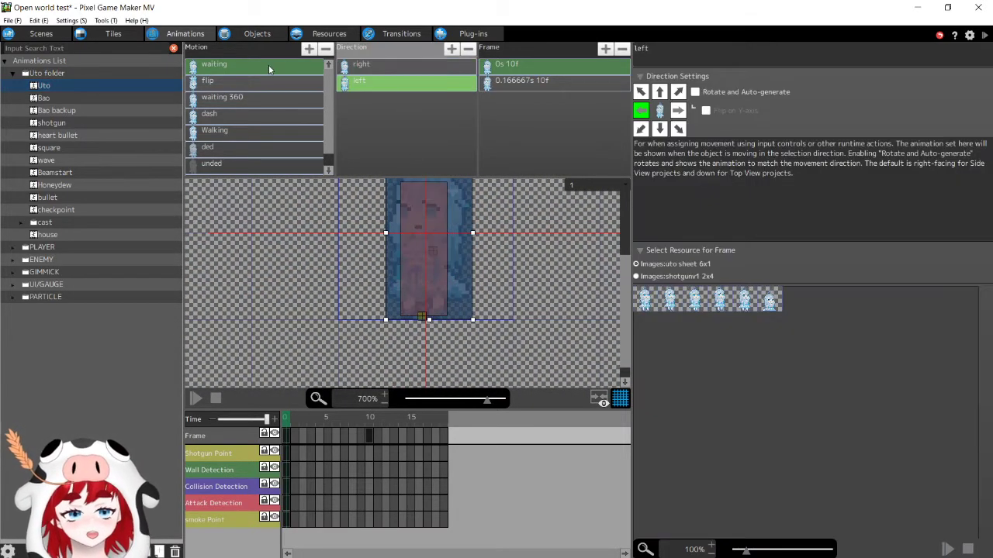
left_click(363, 65)
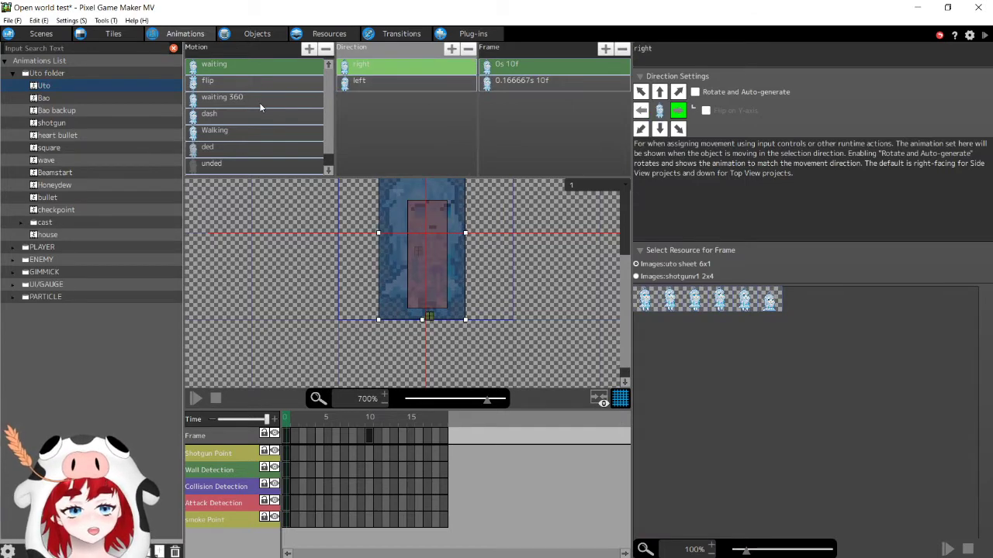
left_click(251, 130)
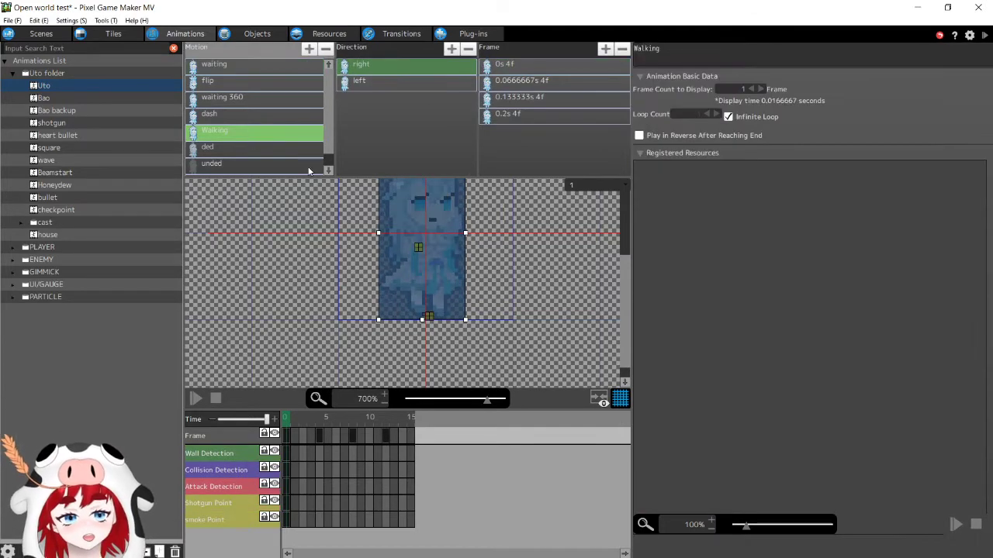
middle_click_drag(433, 319, 440, 311)
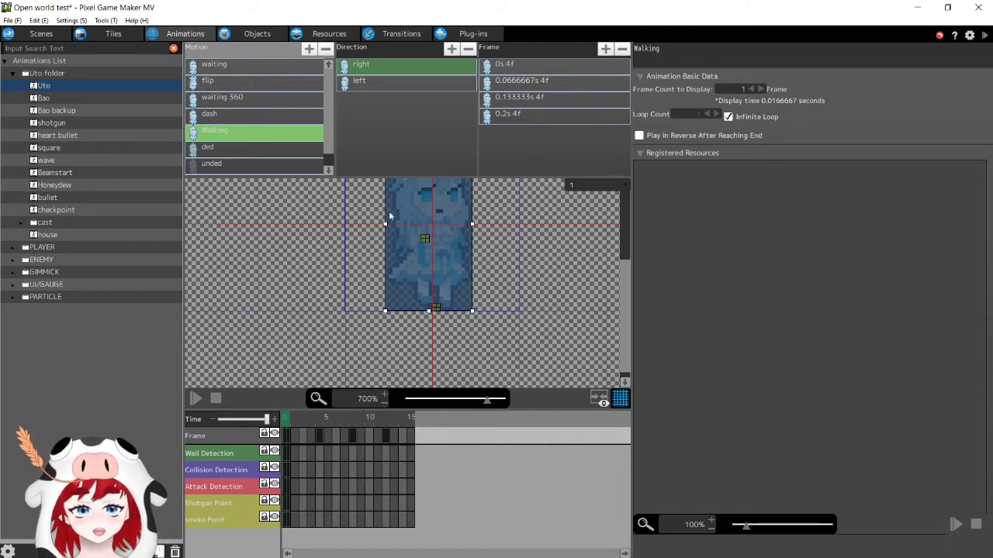
left_click(248, 68)
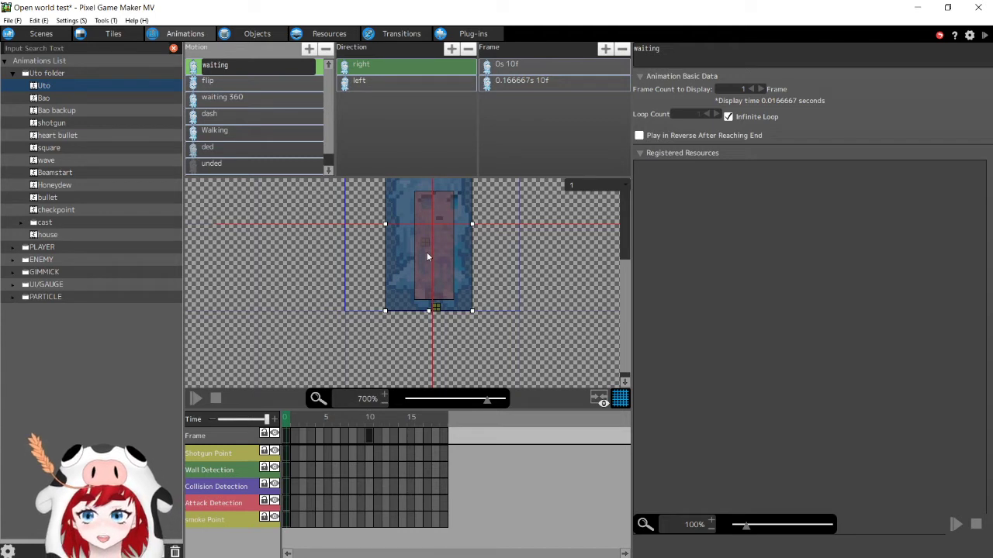
Review the runtime actions of Normal house's change into not pushed back(1) and idle without walls actions
left_click(259, 34)
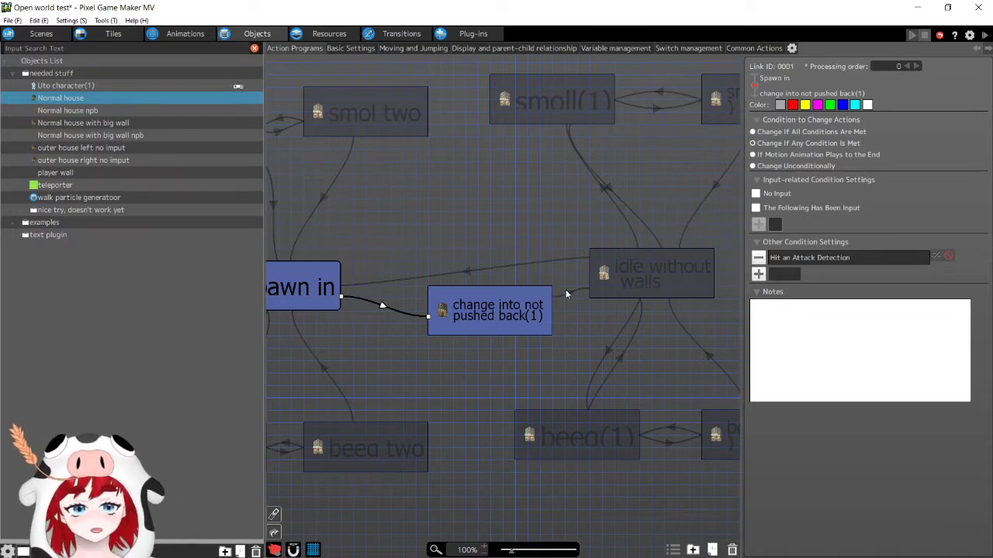
middle_click_drag(633, 299, 596, 272)
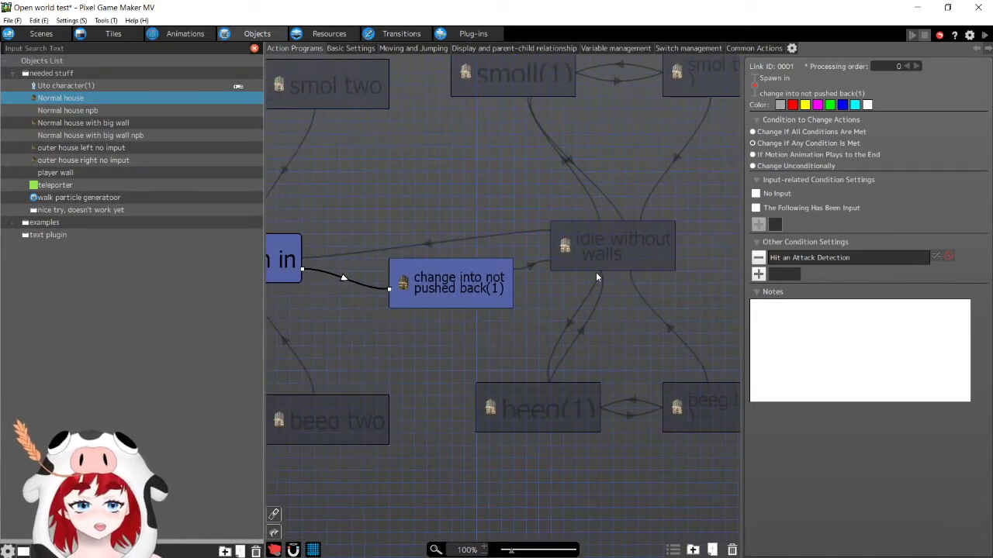
left_click(476, 281)
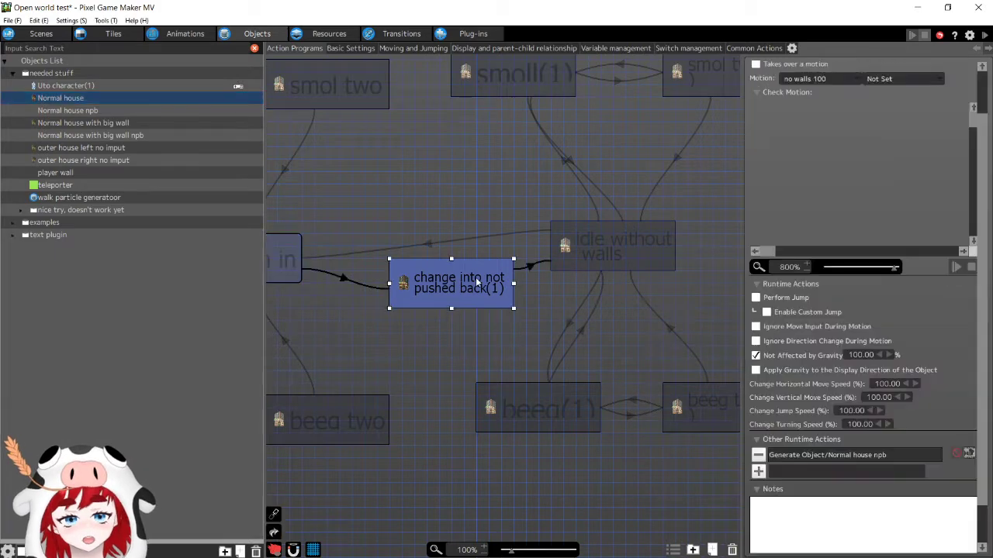
left_click(644, 243)
middle_click_drag(644, 211, 621, 248)
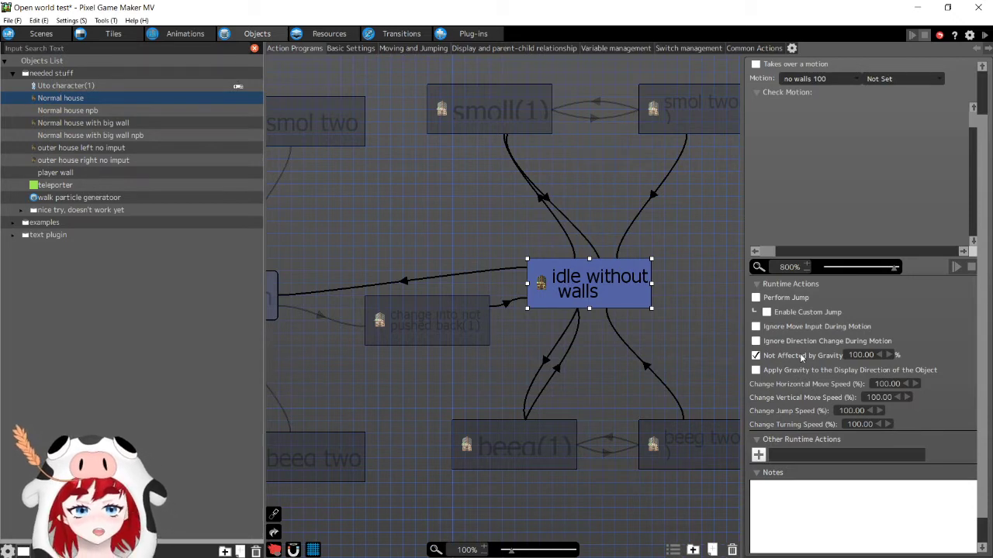
left_click(455, 342)
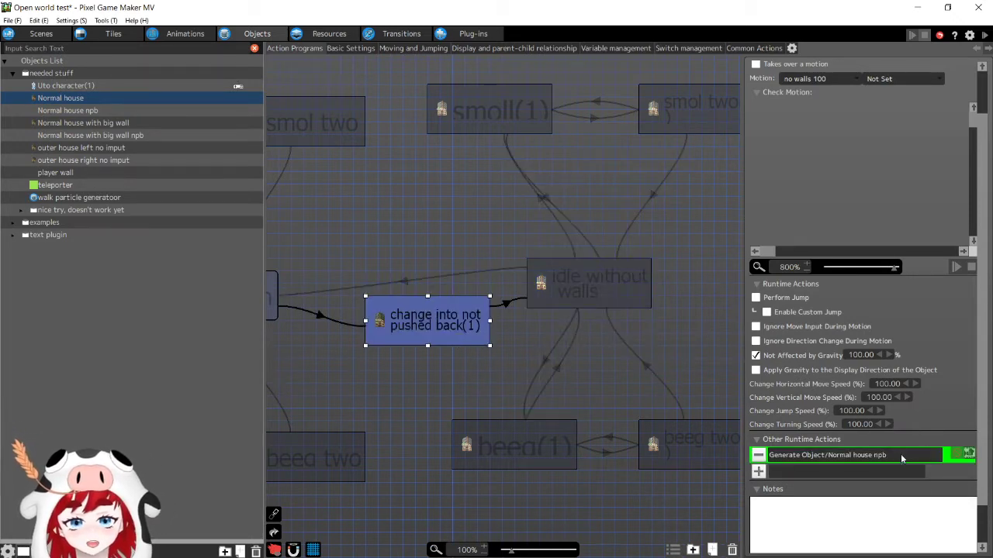
Review Normal house npb's idle action and its basic settings, including Not Pushed Back by Other Objects
left_click(90, 110)
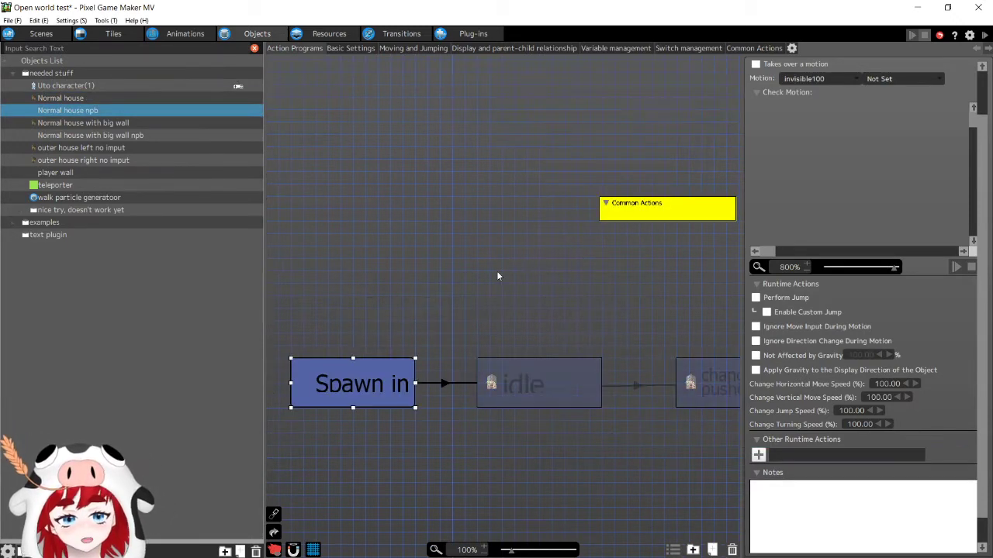
left_click(544, 312)
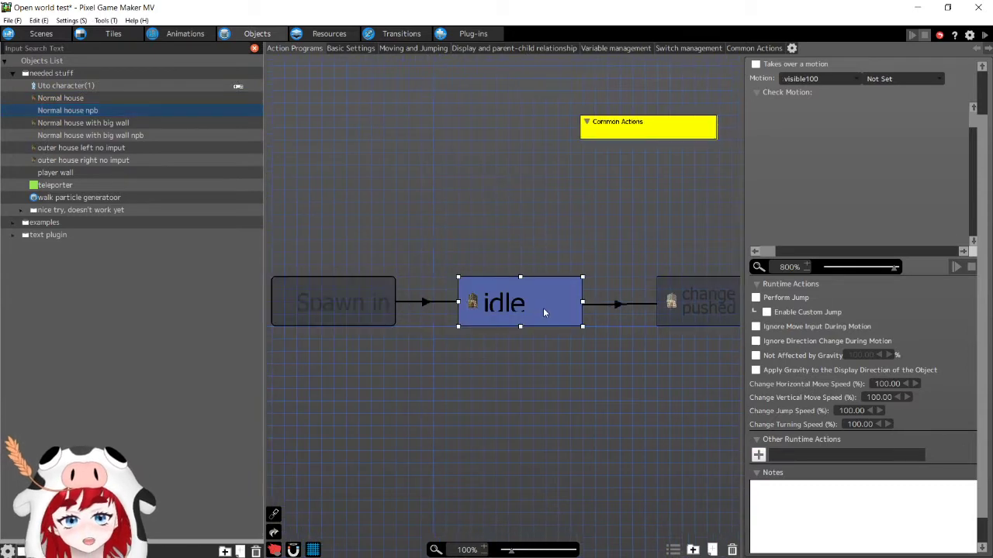
left_click(352, 50)
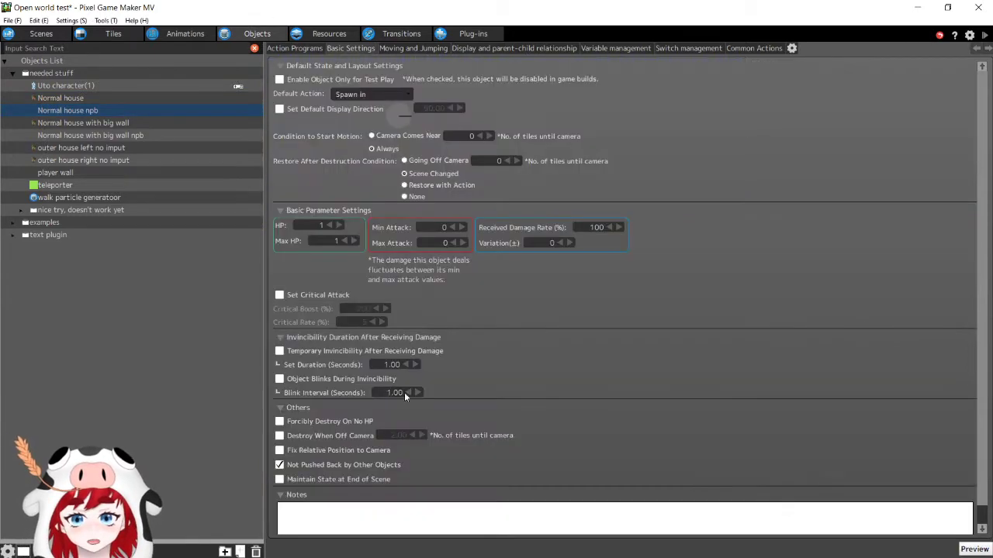
Review Normal house's Spawn in, smoll and change into not pushed back(1) actions and their runtime actions
left_click(131, 97)
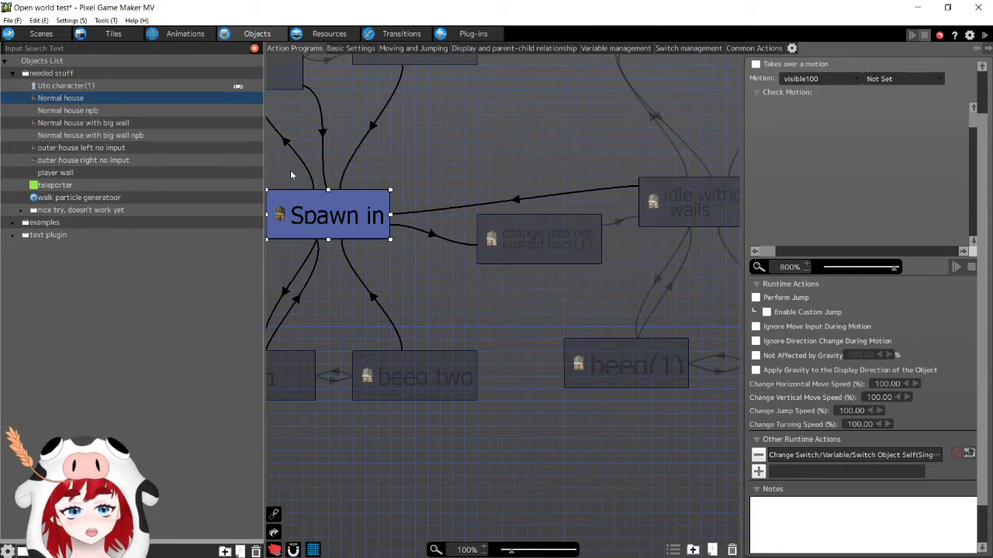
left_click(567, 238)
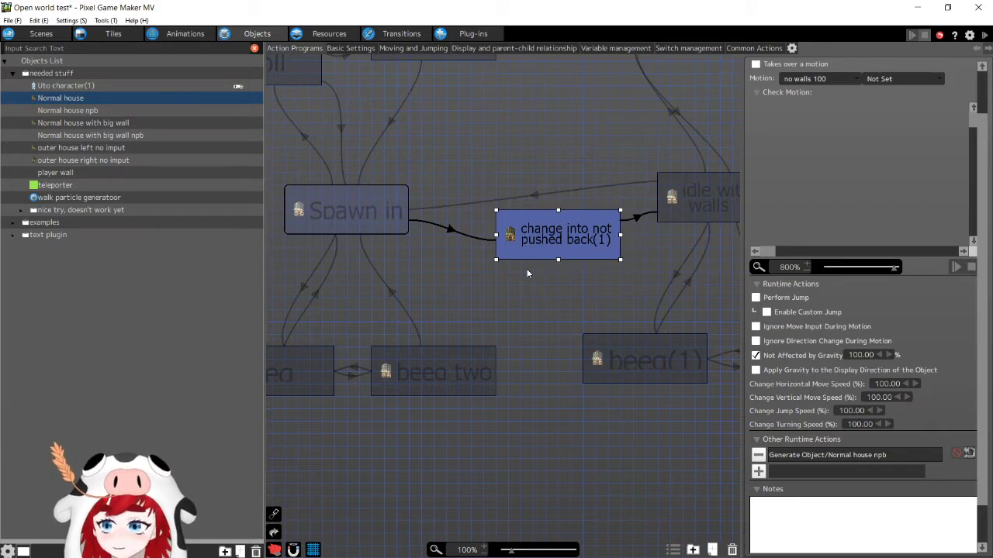
middle_click_drag(540, 280, 613, 350)
left_click(348, 138)
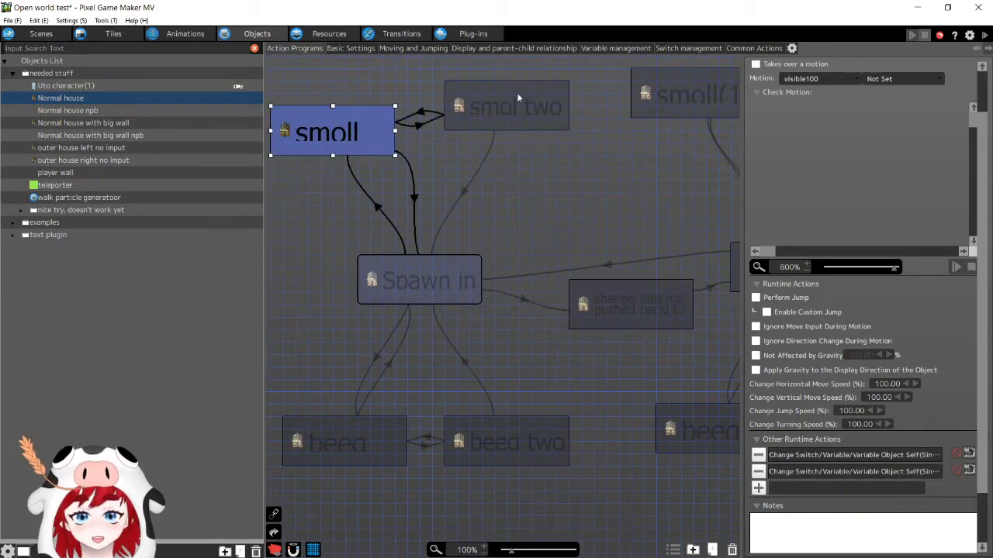
left_click(616, 316)
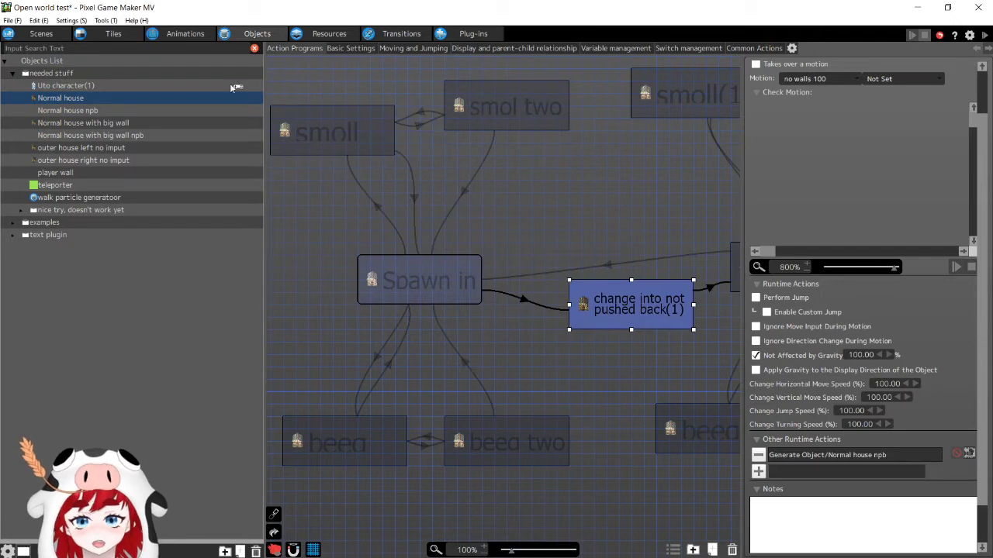
left_click(396, 281)
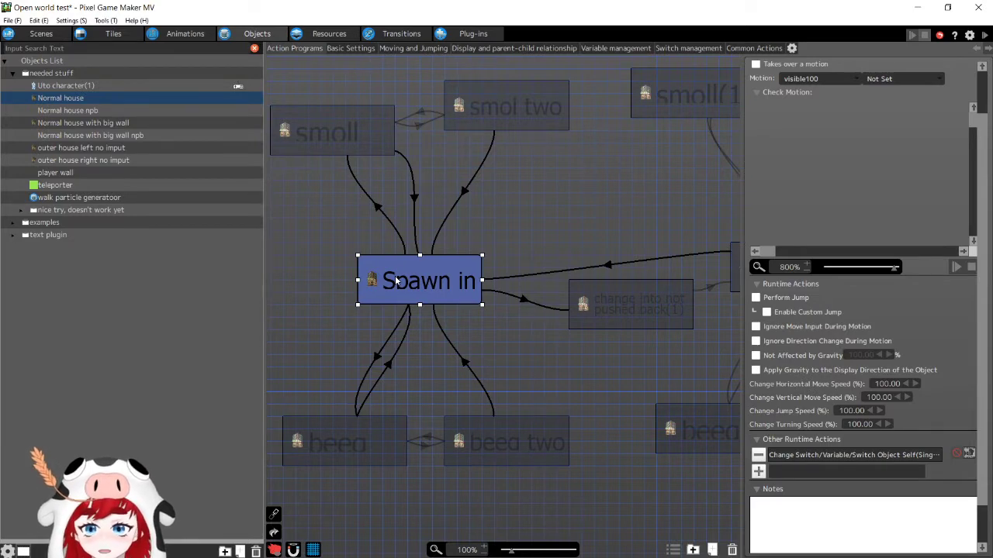
Check the house layout in the scene and Normal house's idle without walls action with its links
left_click(34, 36)
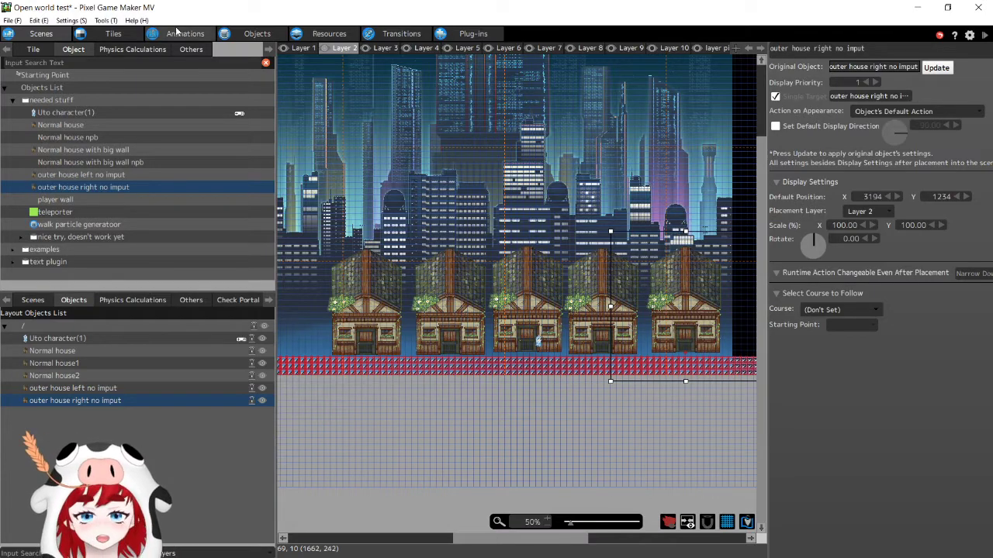
left_click(254, 33)
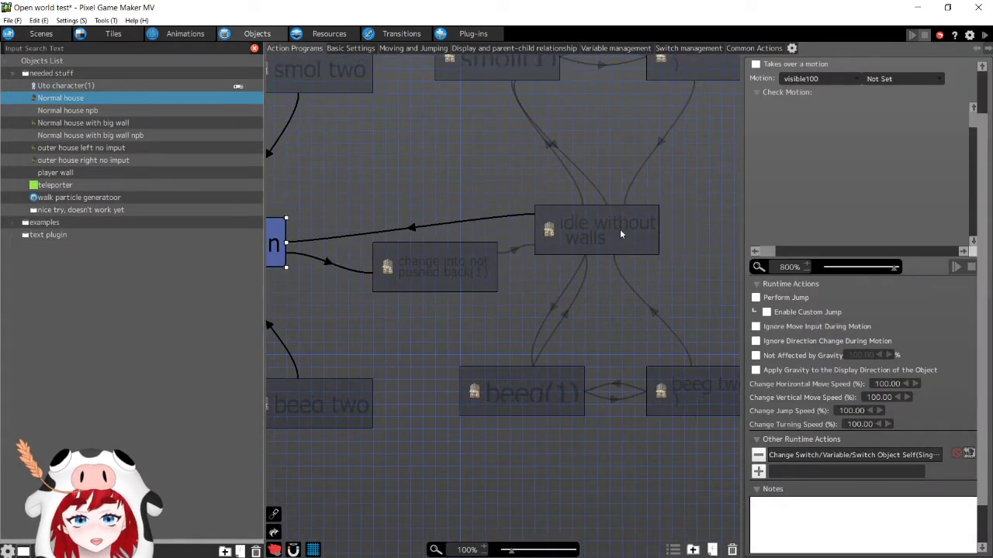
left_click(620, 232)
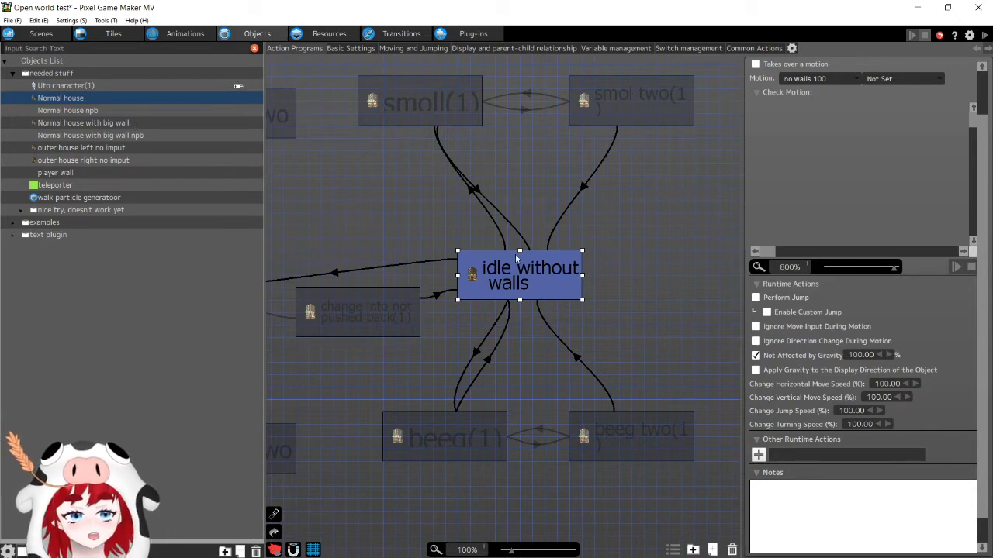
middle_click_drag(501, 255, 589, 242)
Compare the action programs of outer house left no imput and outer house right no imput
left_click(129, 147)
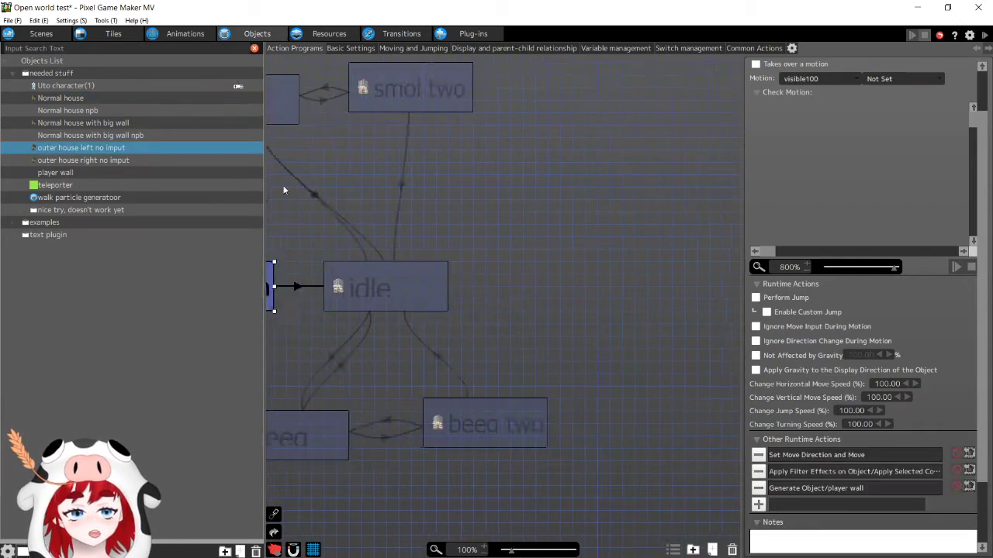
middle_click_drag(400, 259, 593, 252)
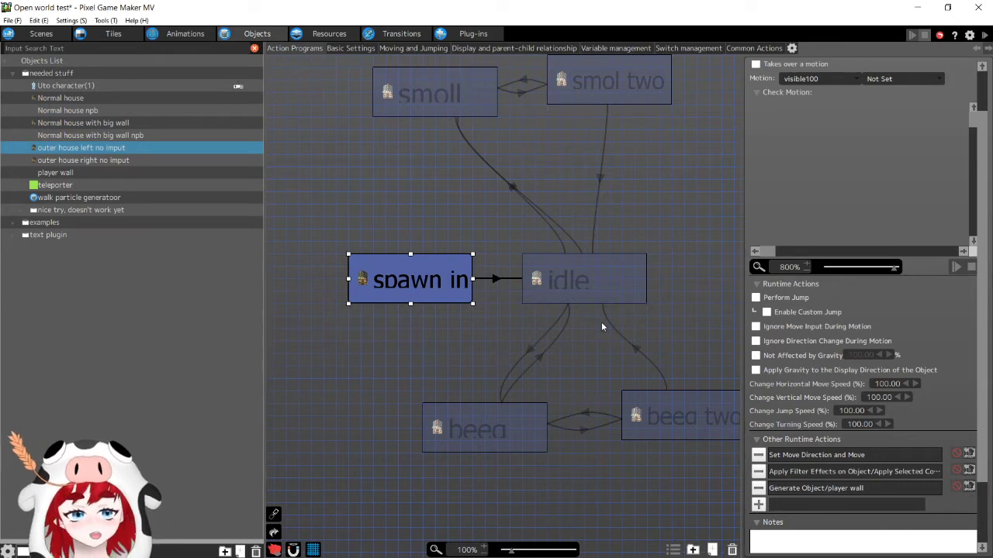
left_click(123, 162)
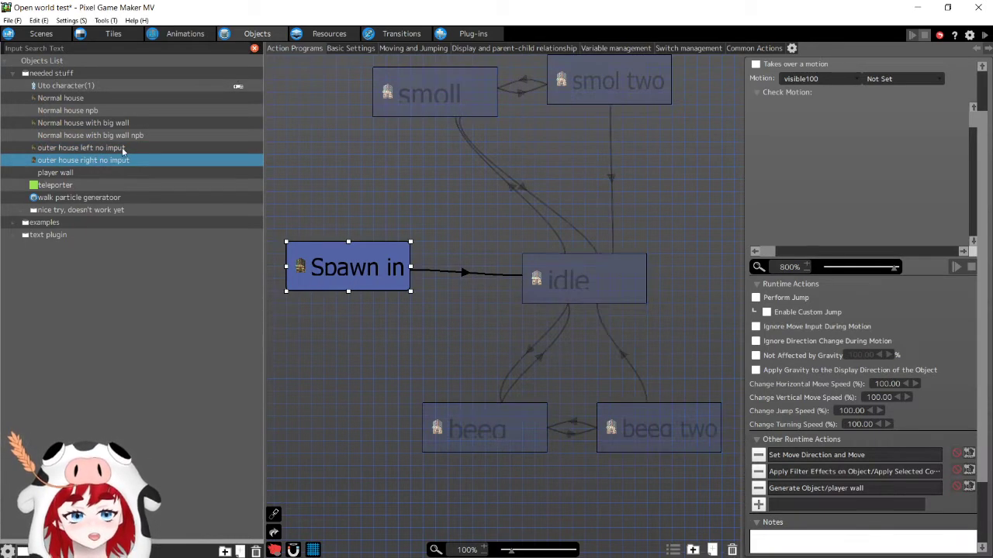
left_click(122, 150)
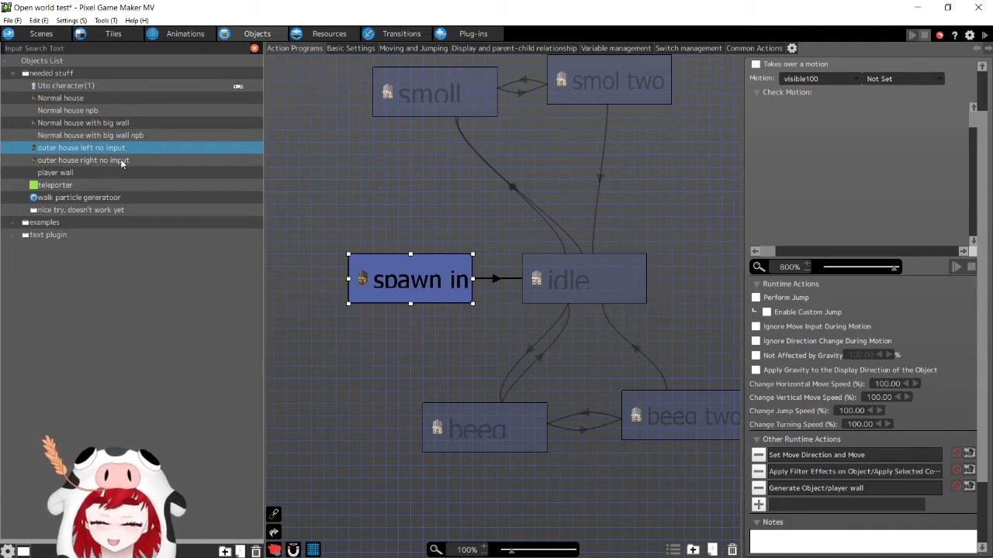
Expand the "nice try, doesn't work yet" folder and view the fade point object's action program
left_click(23, 211)
left_click(21, 211)
scroll(77, 248, "down", 1)
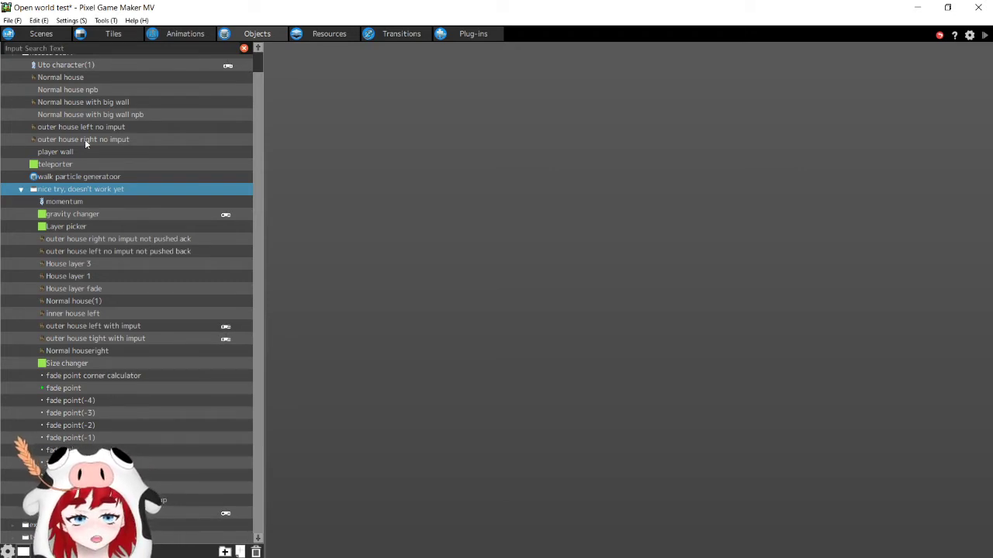
left_click(81, 387)
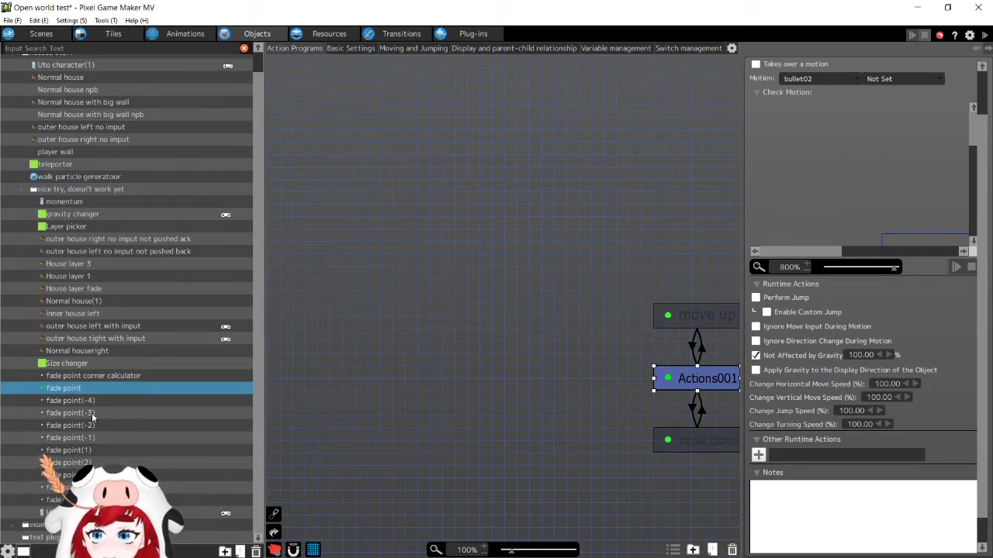
Examine the scene's layout from the row of houses to the empty area at the scene's left edge
left_click(55, 37)
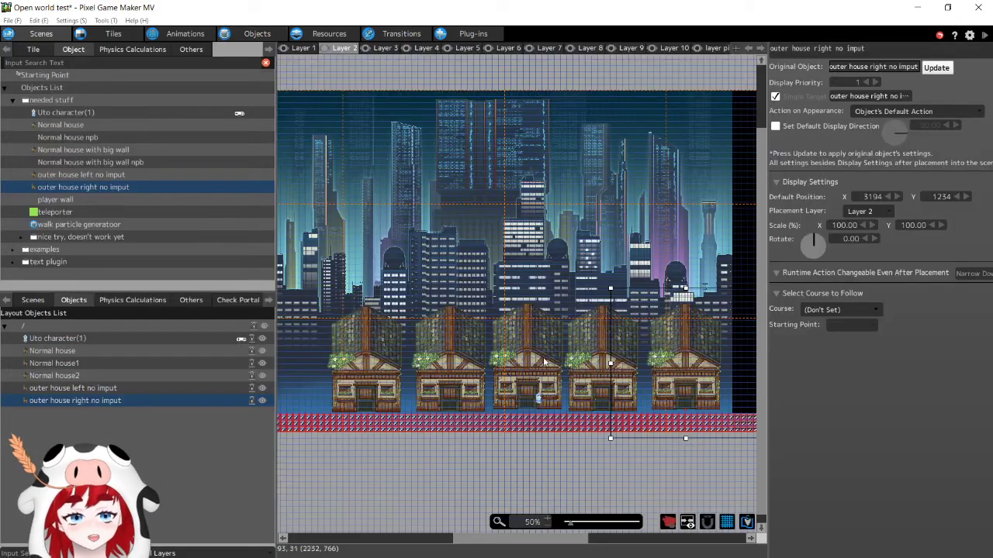
middle_click_drag(558, 354, 569, 312)
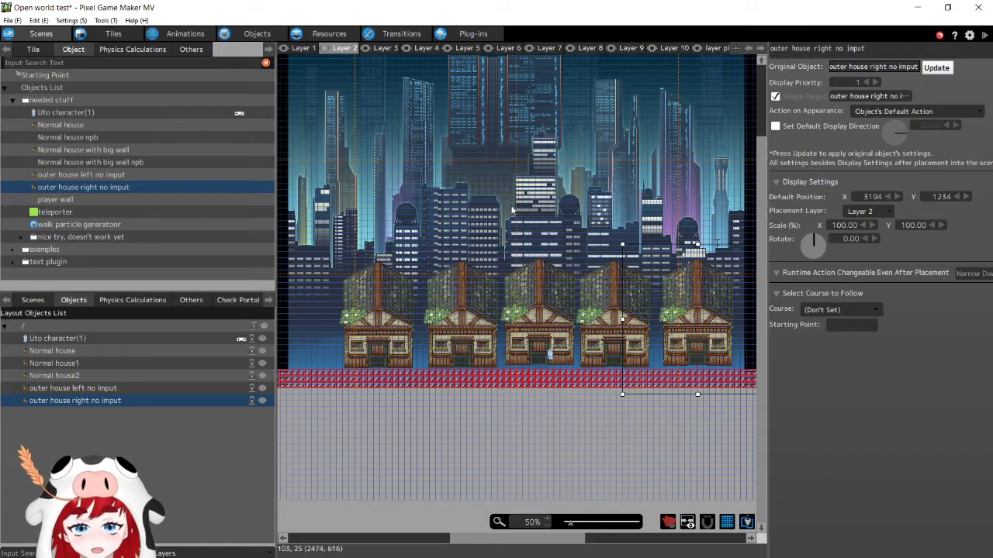
middle_click_drag(511, 210, 588, 202)
middle_click_drag(404, 220, 727, 236)
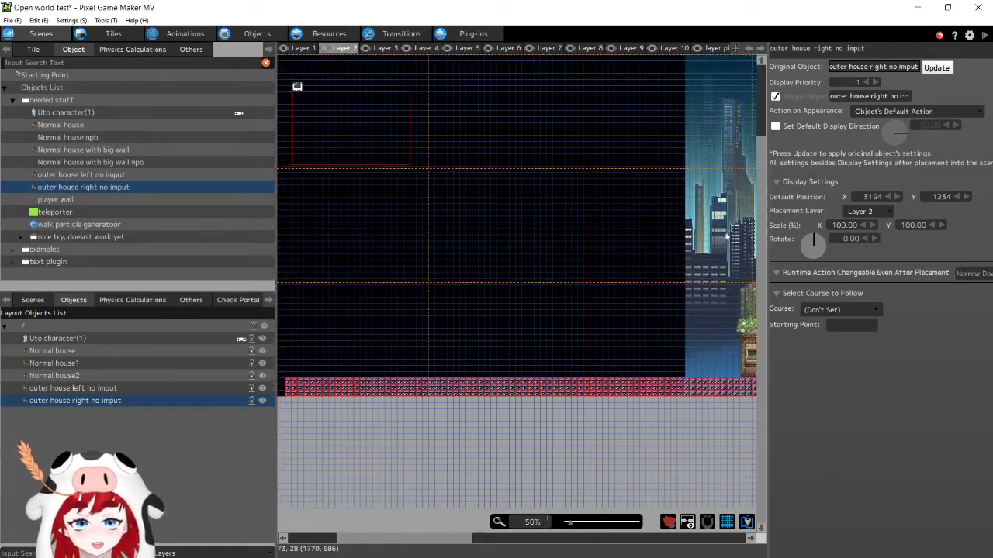
middle_click_drag(497, 272, 619, 280)
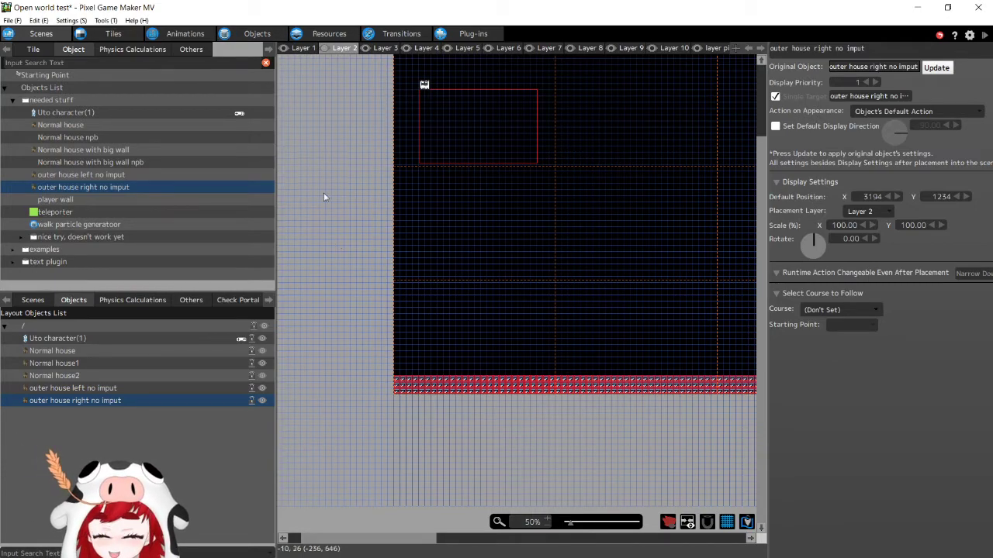
View House layer 3's action program and collapse the "nice try, doesn't work yet" folder
left_click(256, 33)
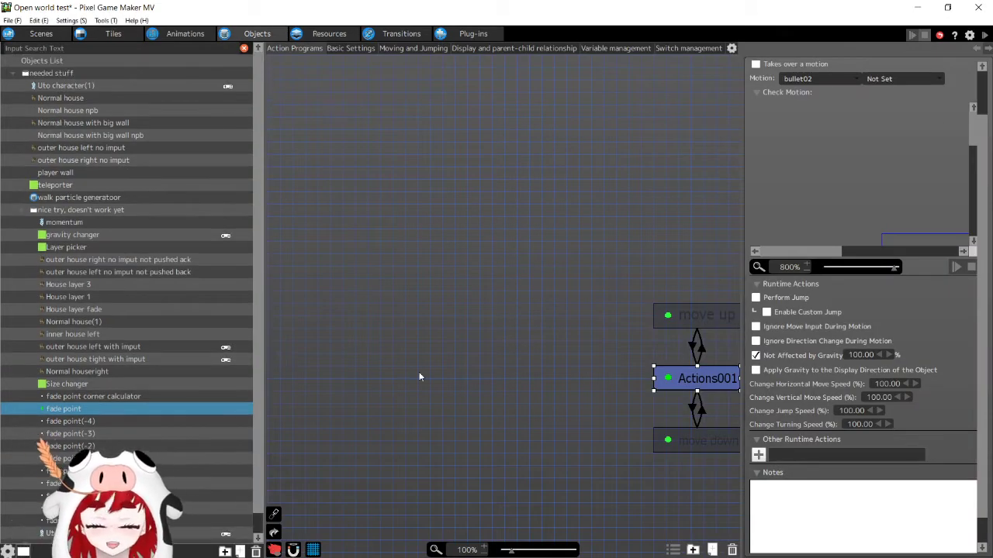
left_click(126, 284)
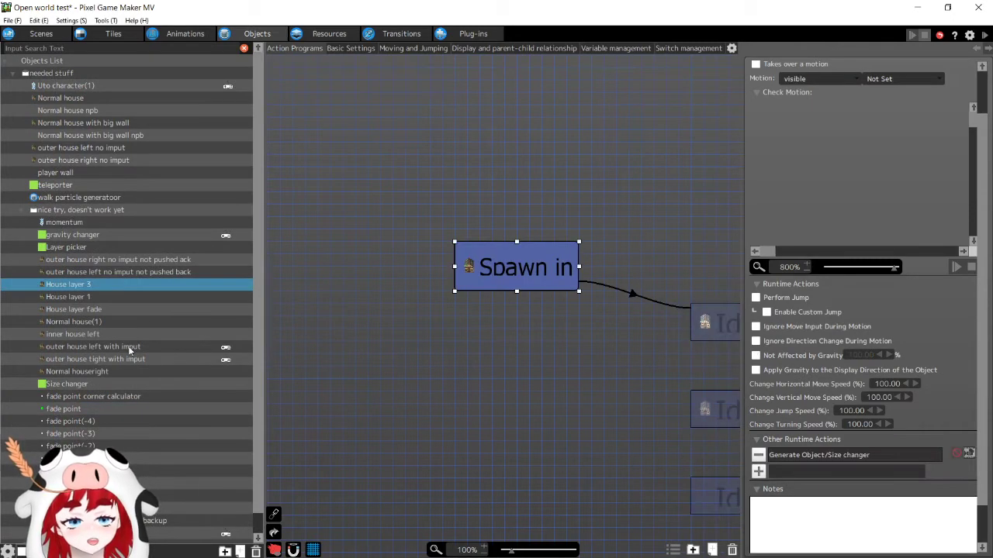
left_click(28, 211)
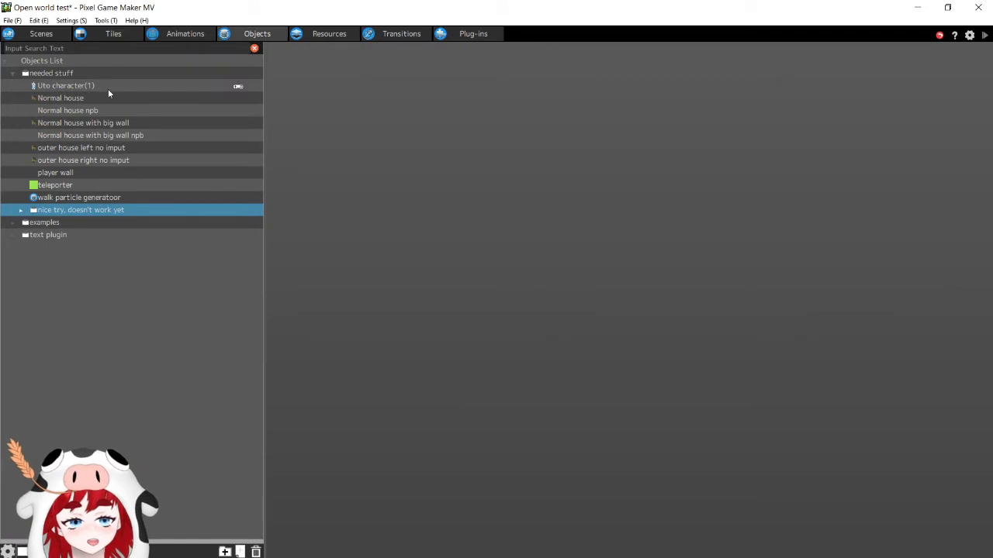
Examine the action program of Uto character(1), including the links around its Waiting action
left_click(108, 87)
middle_click_drag(566, 341, 492, 312)
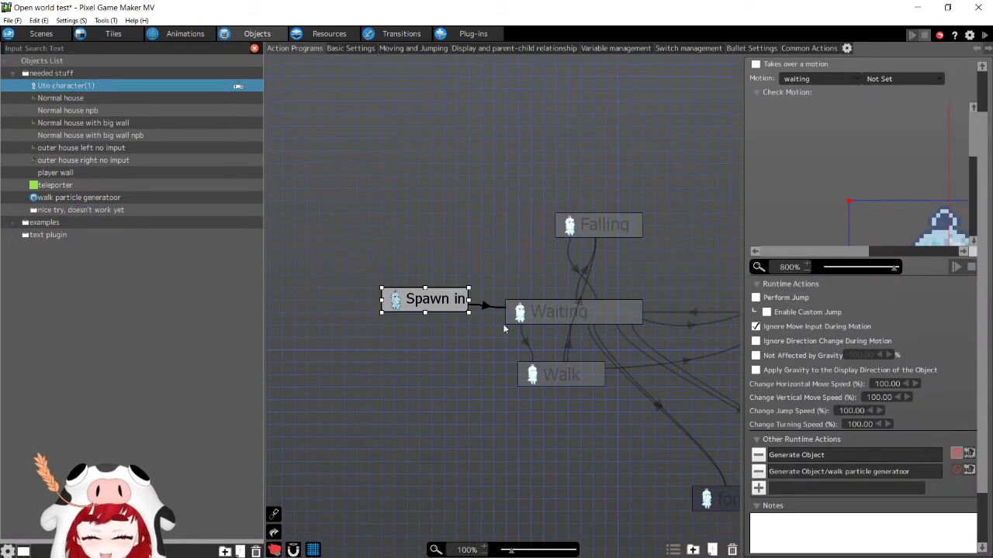
middle_click_drag(574, 335, 525, 264)
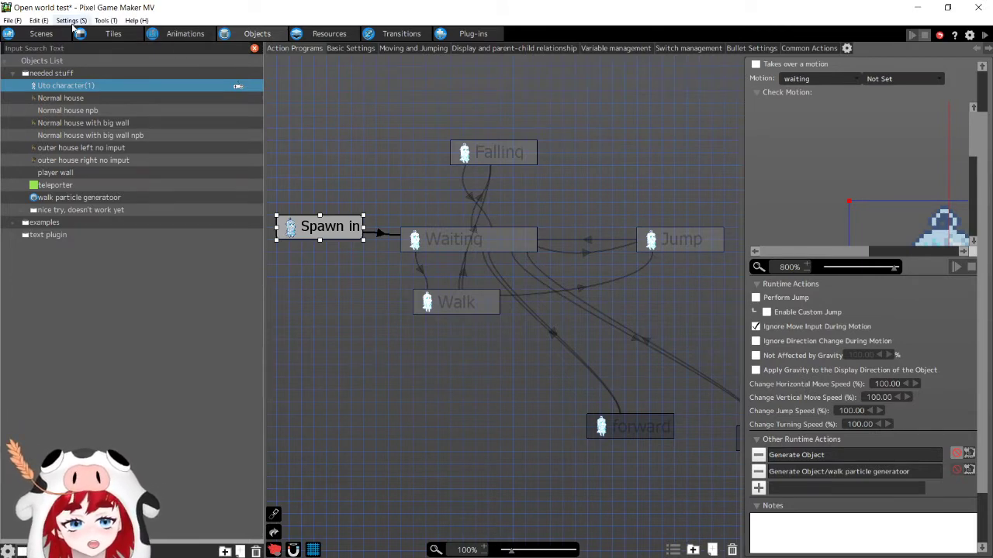
Move outer house right no imput and Normal house2 farther right in the scene, placing Normal house2 at about X 3034, Y 1238
left_click(41, 33)
middle_click_drag(637, 318, 274, 278)
middle_click_drag(614, 339, 490, 341)
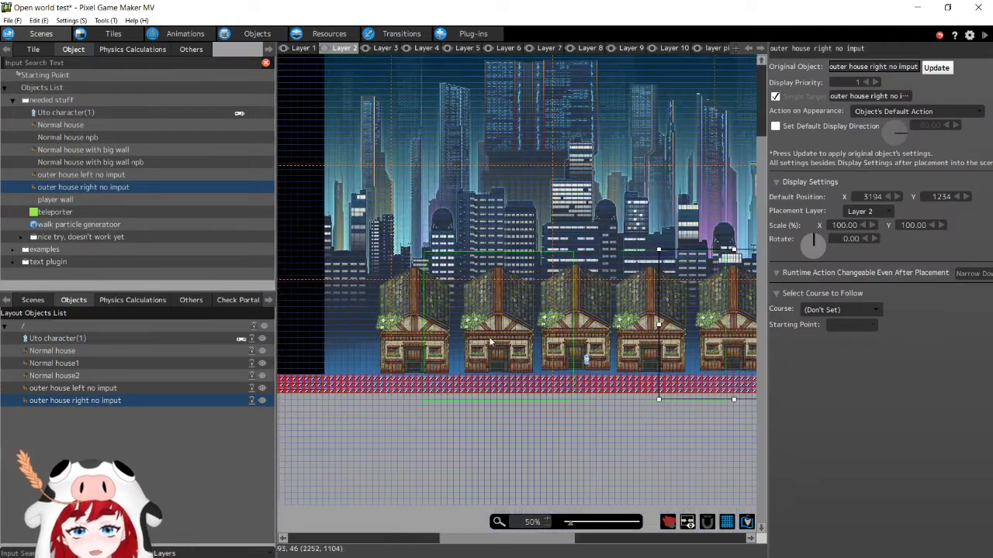
middle_click_drag(647, 356, 539, 354)
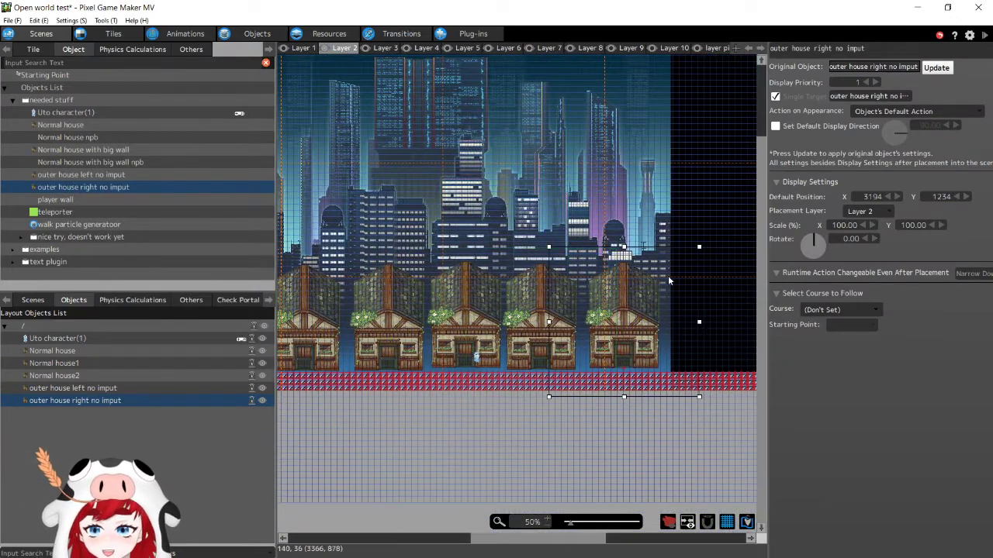
middle_click_drag(642, 349, 588, 333)
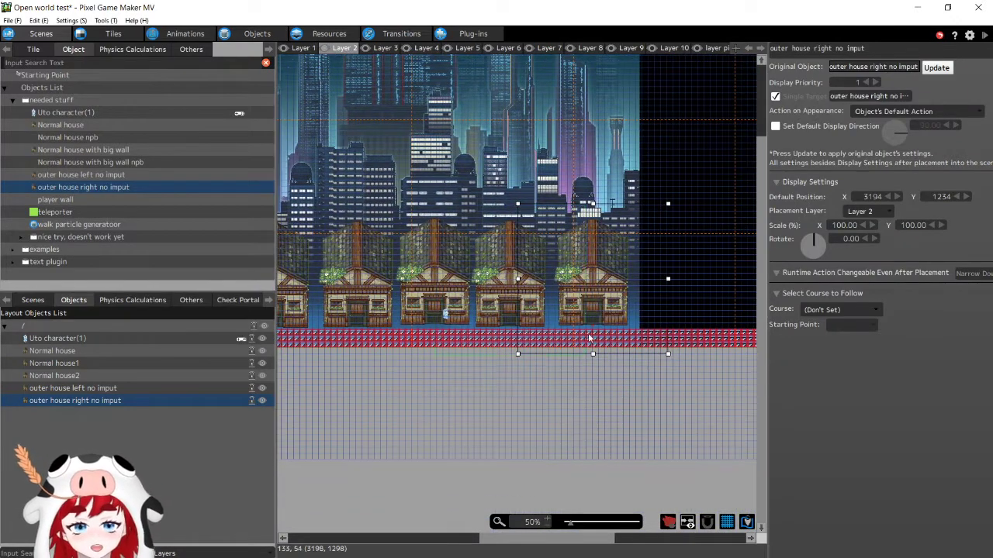
left_click_drag(588, 299, 673, 299)
left_click_drag(515, 291, 559, 284)
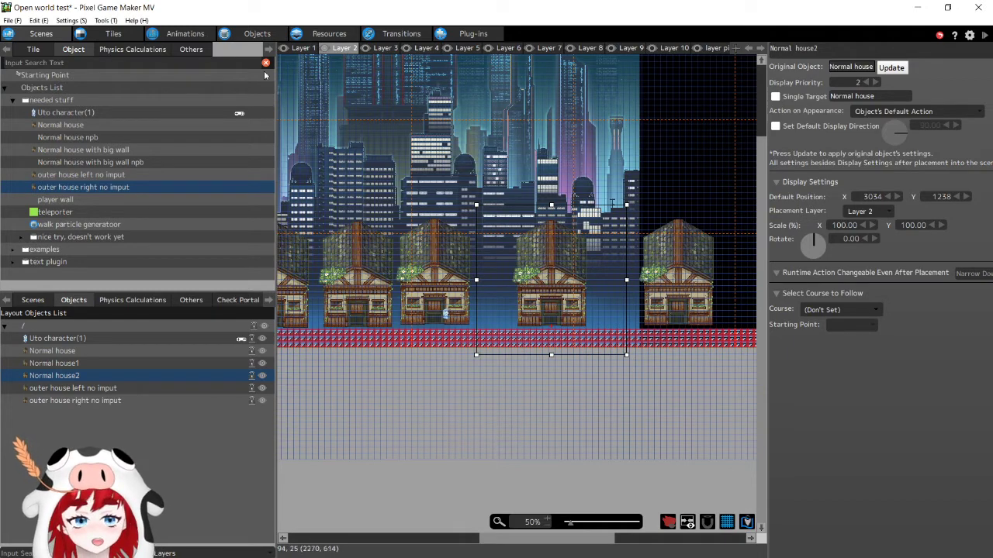
Look through the list of motions in the house animation, including the visible, invisible and no walls variants
left_click(185, 36)
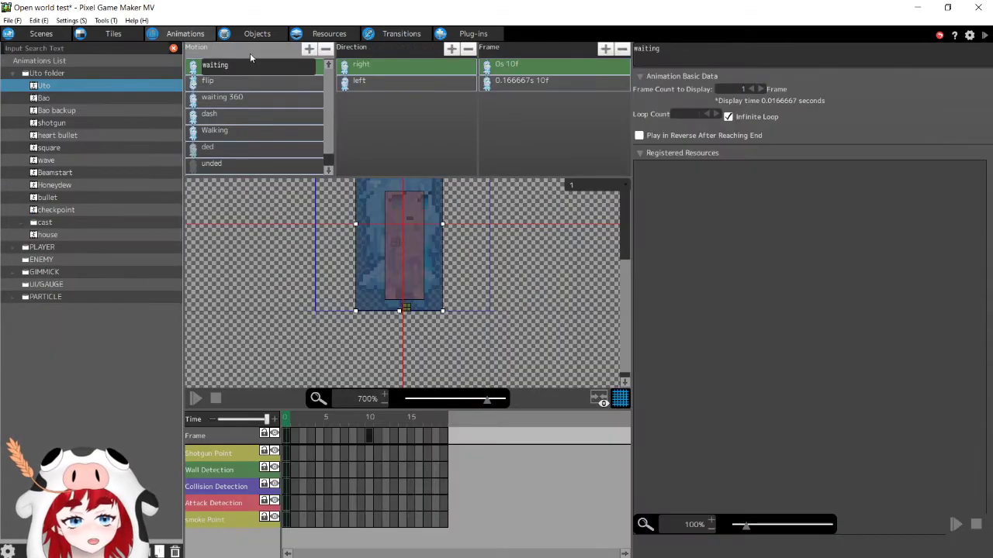
left_click(49, 235)
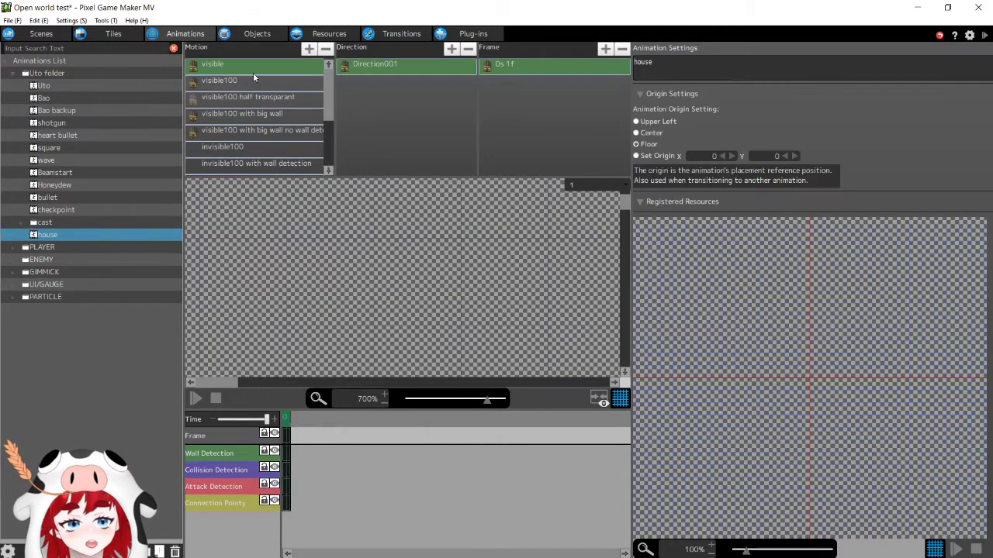
scroll(256, 116, "down", 3)
scroll(261, 129, "up", 3)
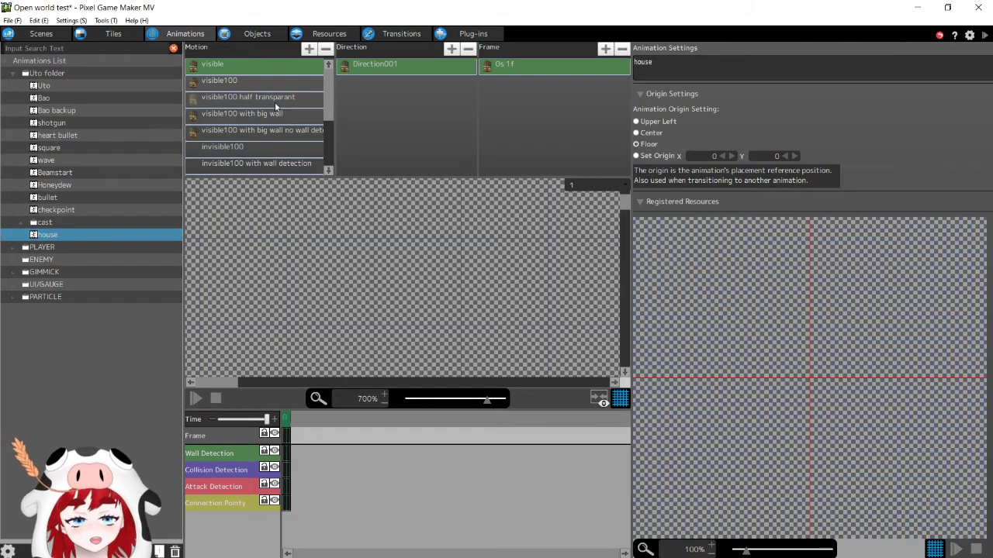
scroll(275, 117, "down", 3)
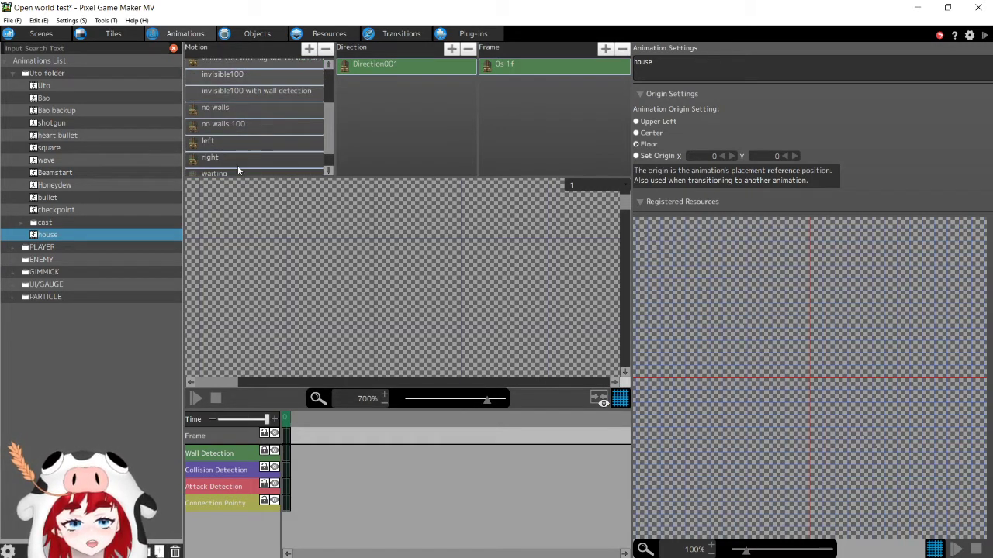
scroll(245, 128, "up", 2)
scroll(245, 132, "up", 1)
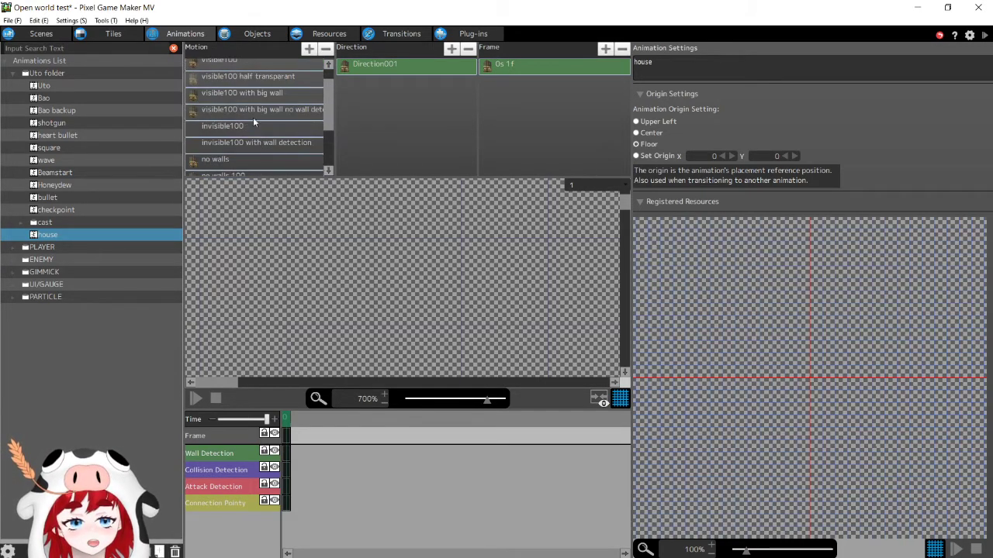
Examine the wall detection area of the "visible100 with big wall" motion in the house animation
left_click(248, 93)
scroll(423, 245, "down", 5)
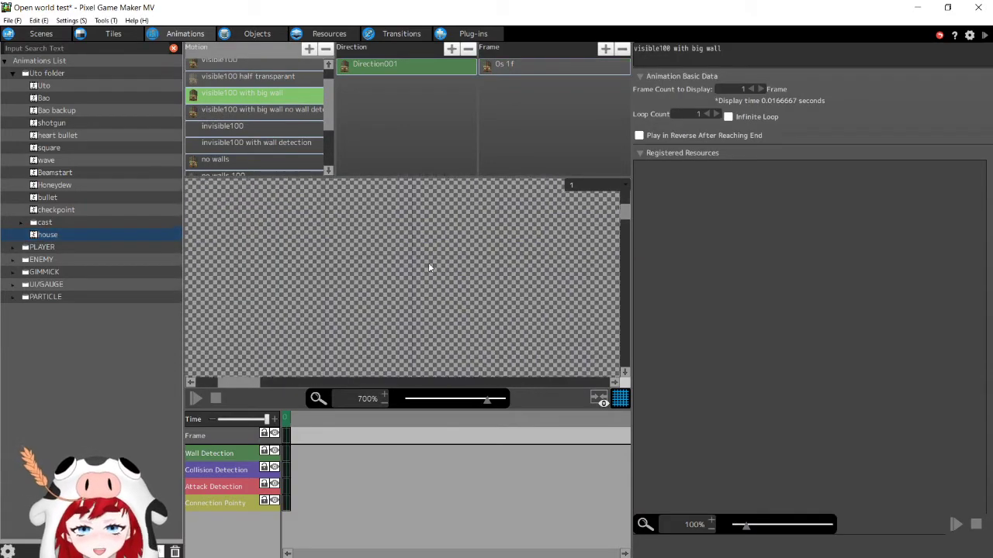
scroll(390, 273, "down", 4)
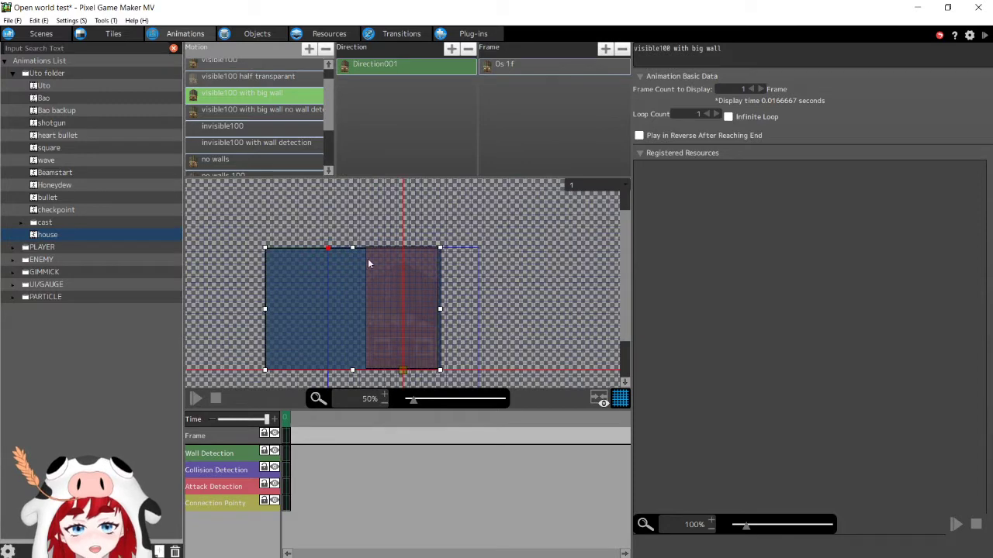
Replace Normal house2 in the scene with a Normal house with big wall object placed at about X 3228, Y 1236
left_click(252, 33)
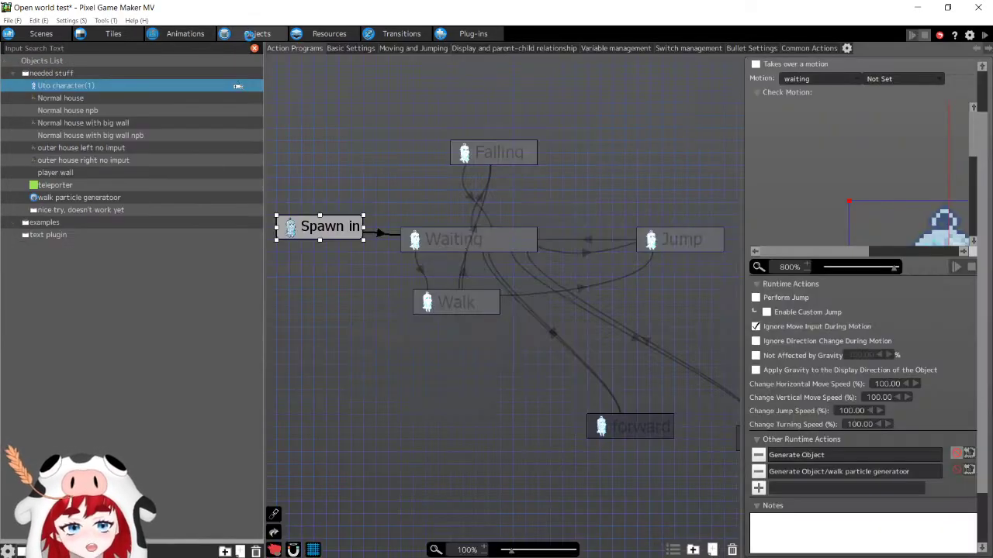
left_click(42, 33)
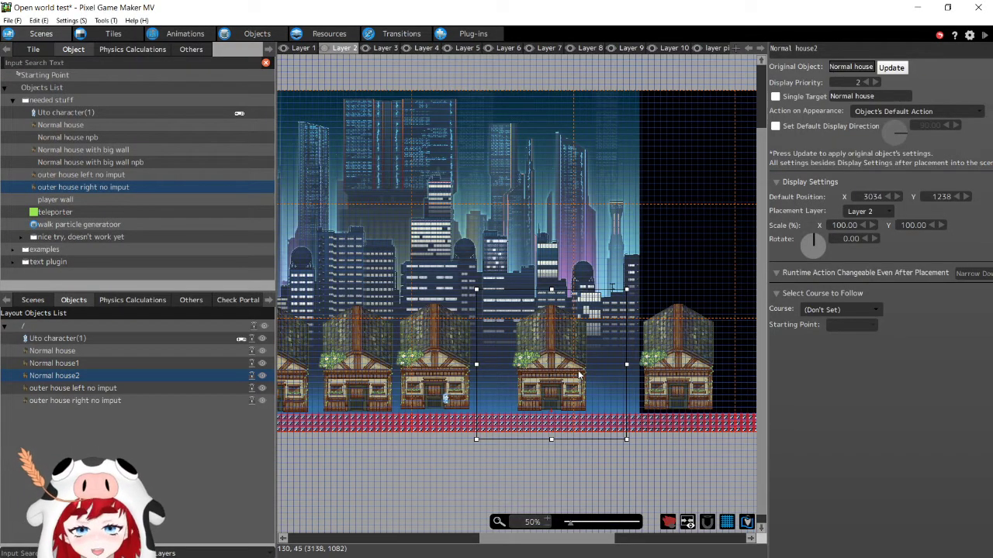
key("Delete")
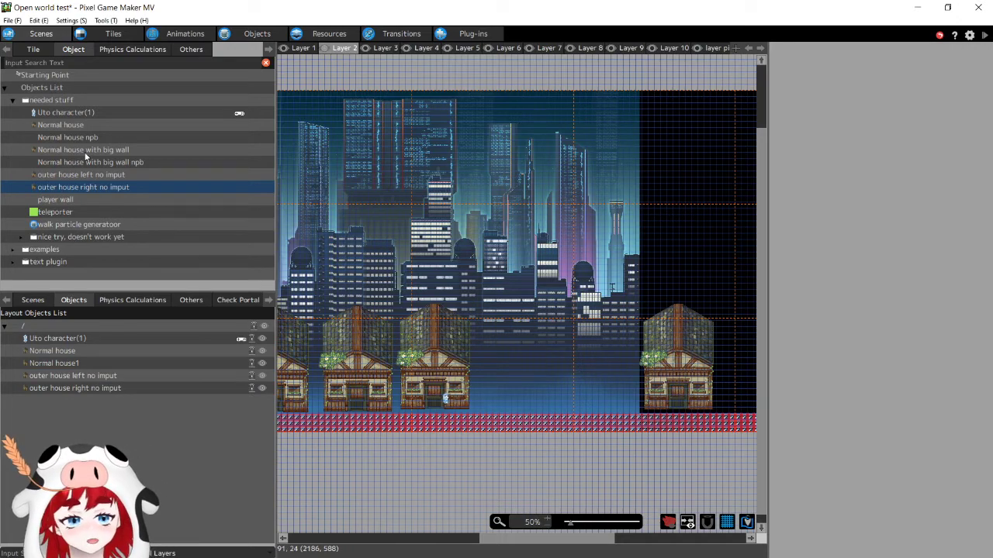
left_click_drag(84, 152, 601, 410)
middle_click_drag(402, 313, 450, 275)
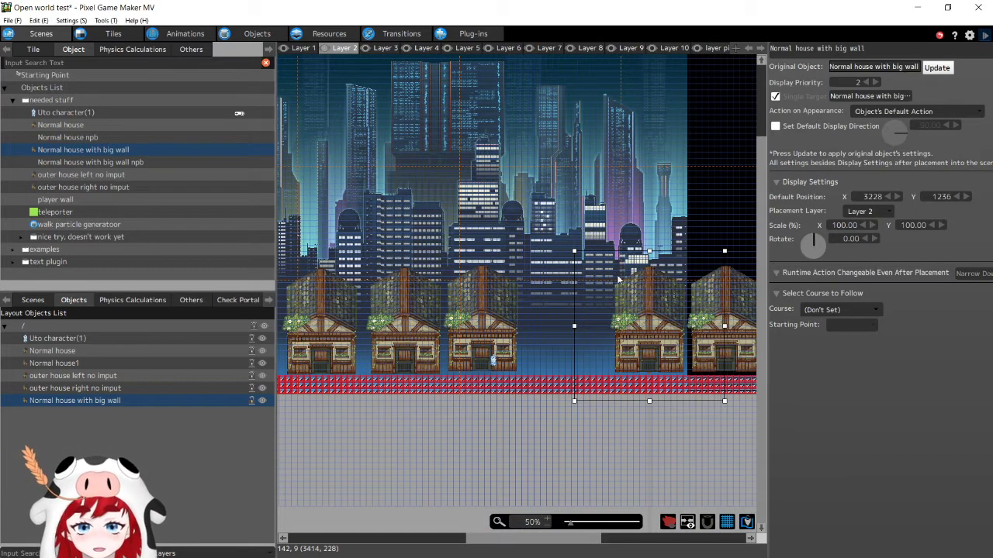
Start a test play of the game and turn on the wall detection display
key("F5")
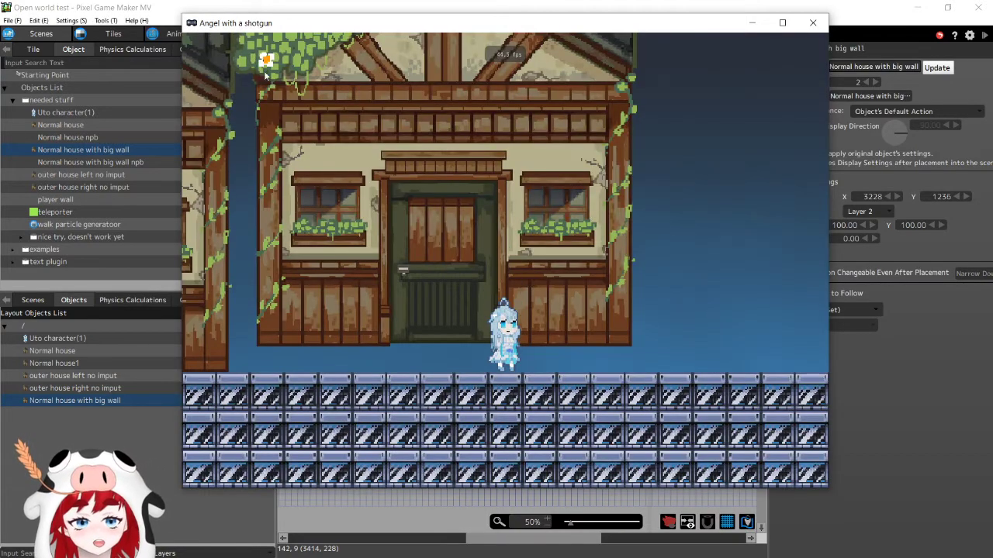
mouse_move(234, 41)
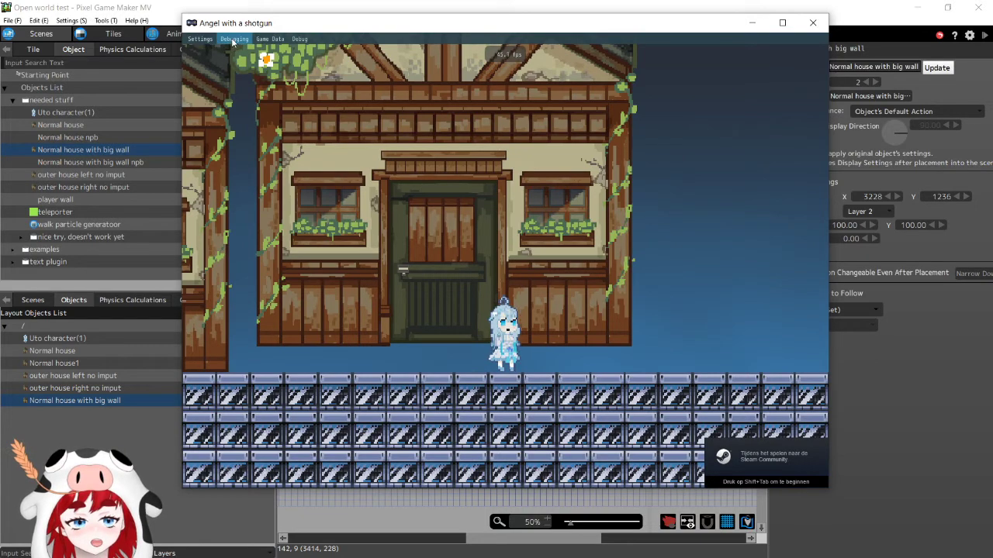
left_click(235, 40)
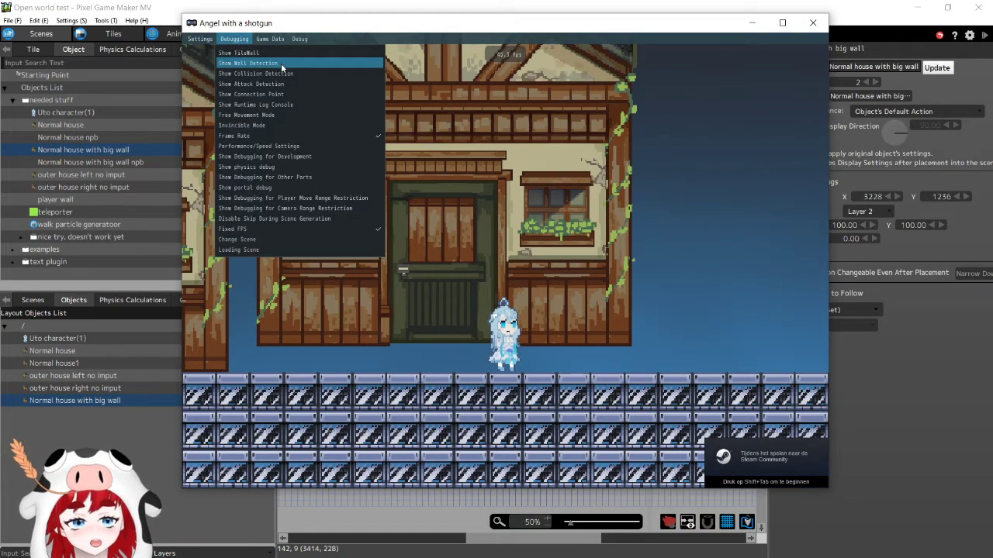
left_click(281, 64)
Walk the character back and forth past the enlarged houses to examine their wall detection outlines
key("Left")
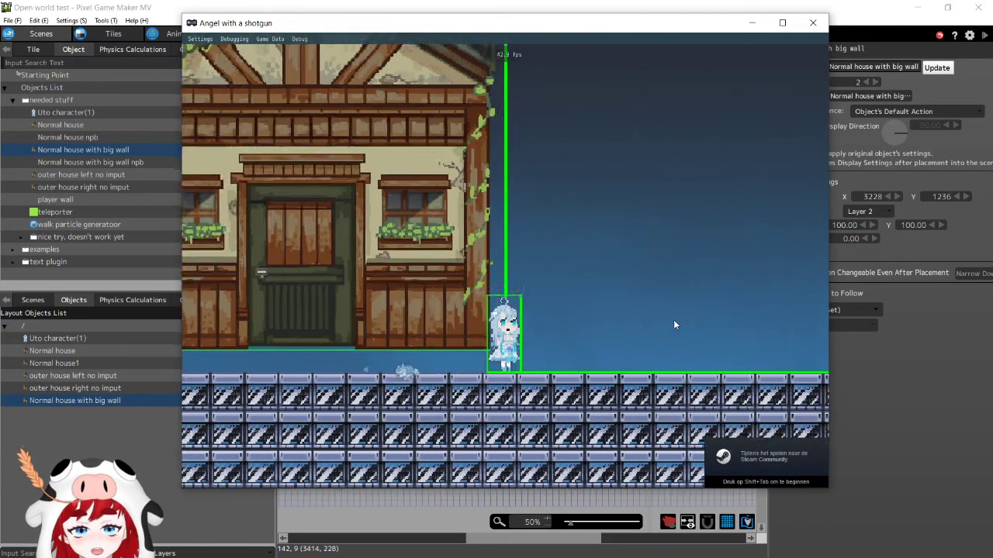
key("Left")
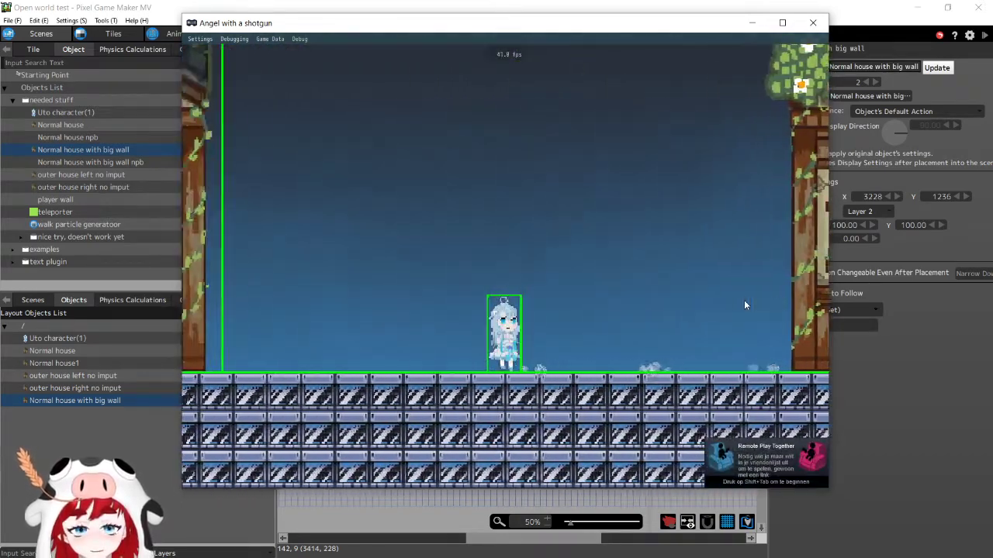
key("Right")
key("Right")
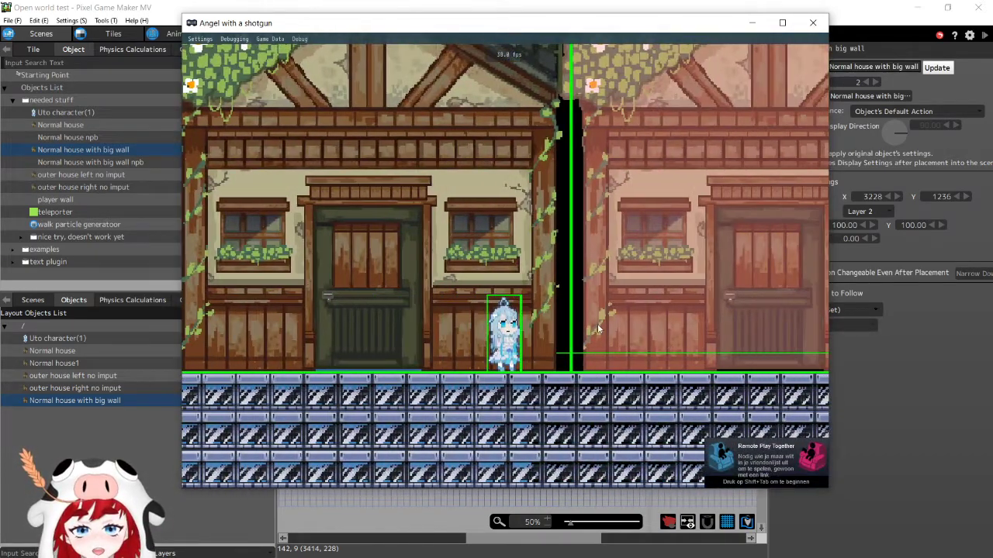
key("Right")
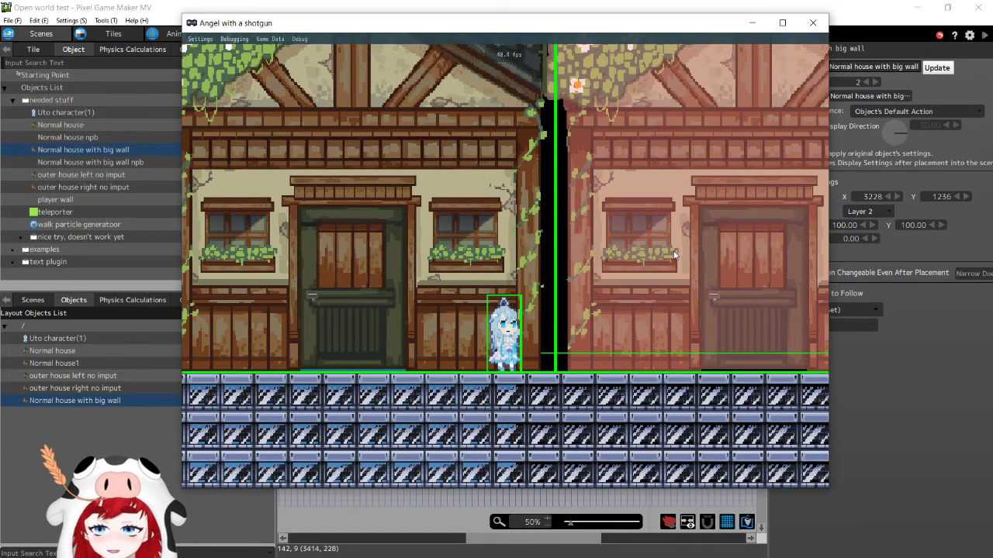
key("Left")
key("Right")
key("Left")
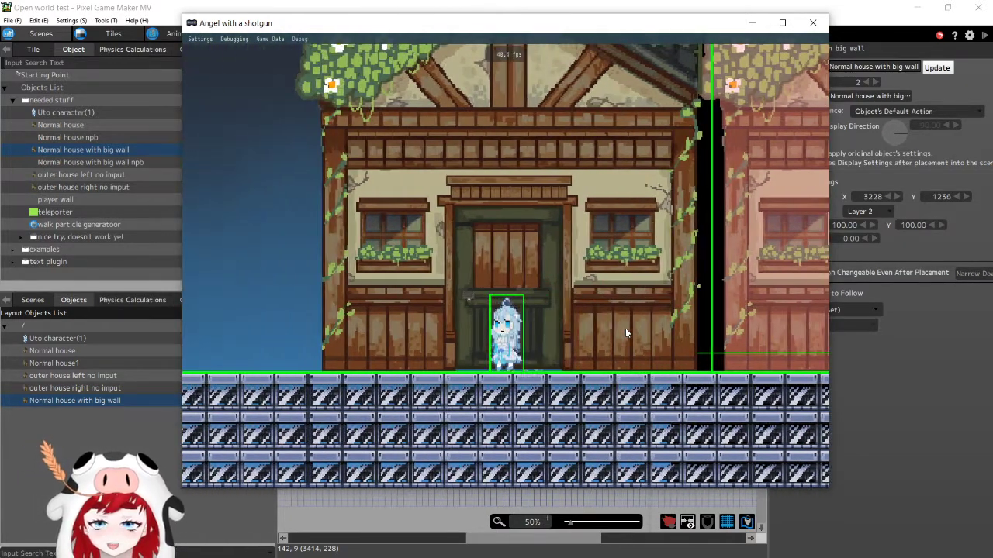
key("Left")
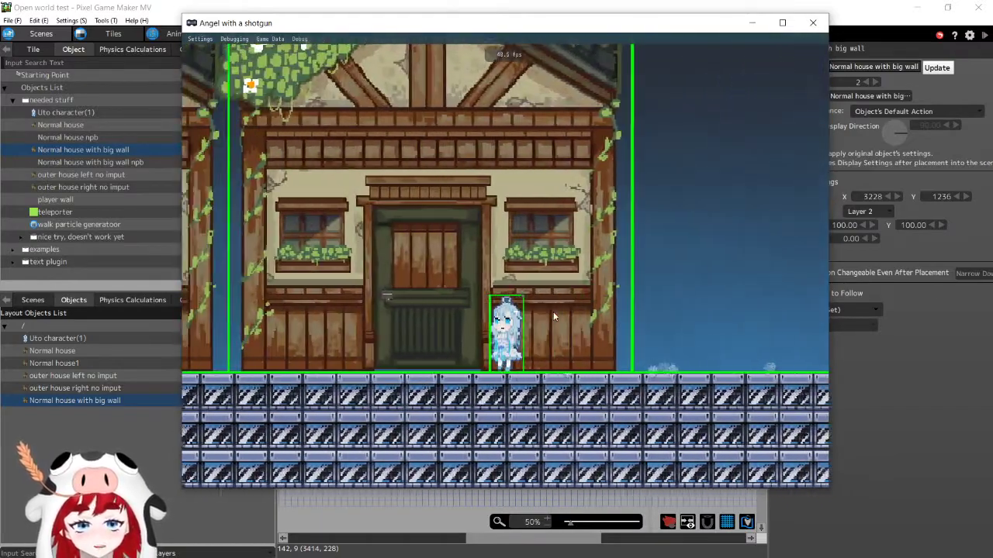
Shrink the houses by moving away from them and walk along the row to examine the gaps between their walls
key("Down")
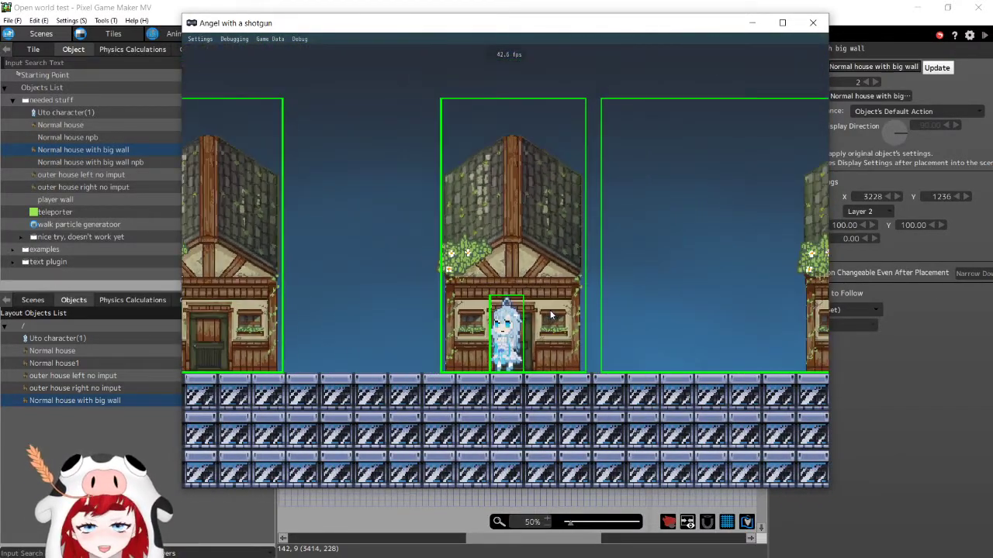
key("Left")
key("Right")
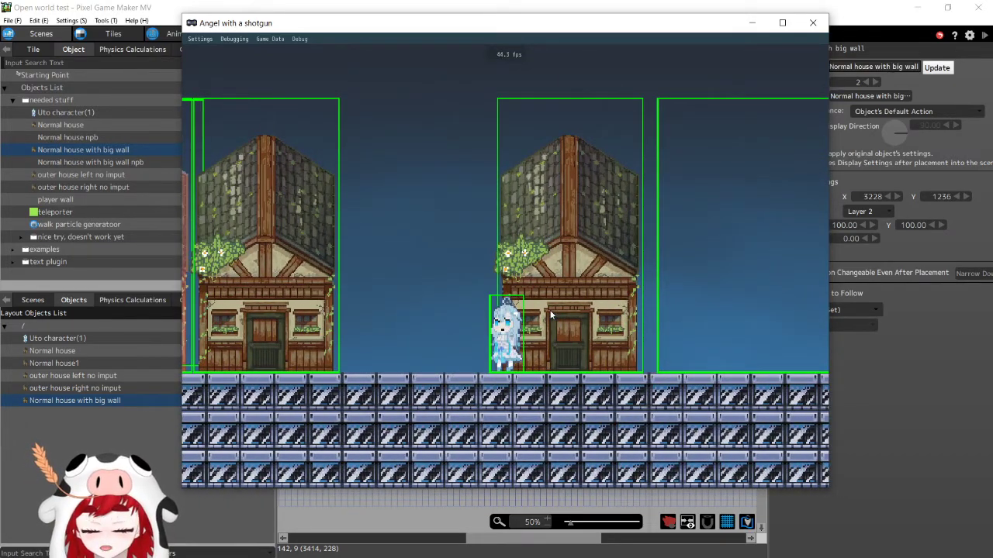
key("Left")
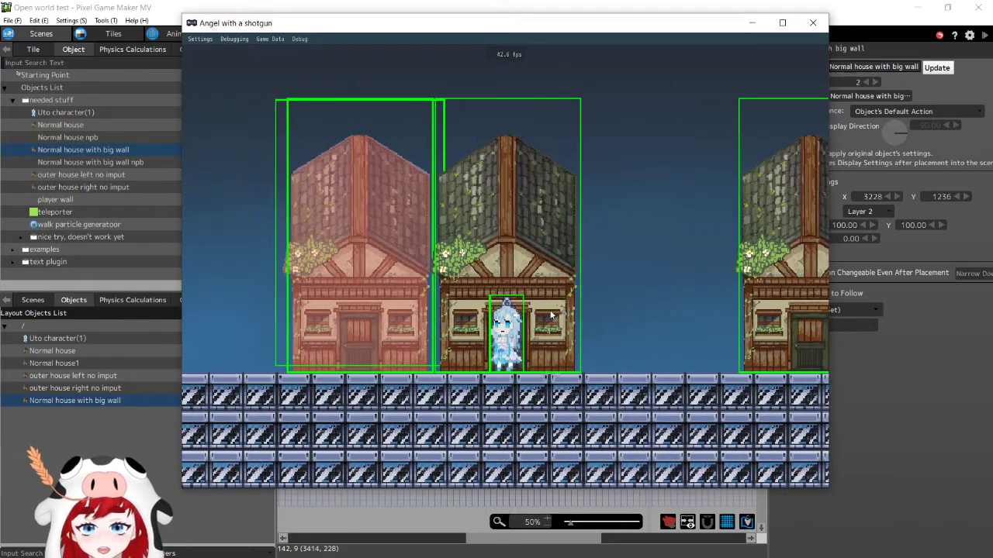
key("Right")
key("Left")
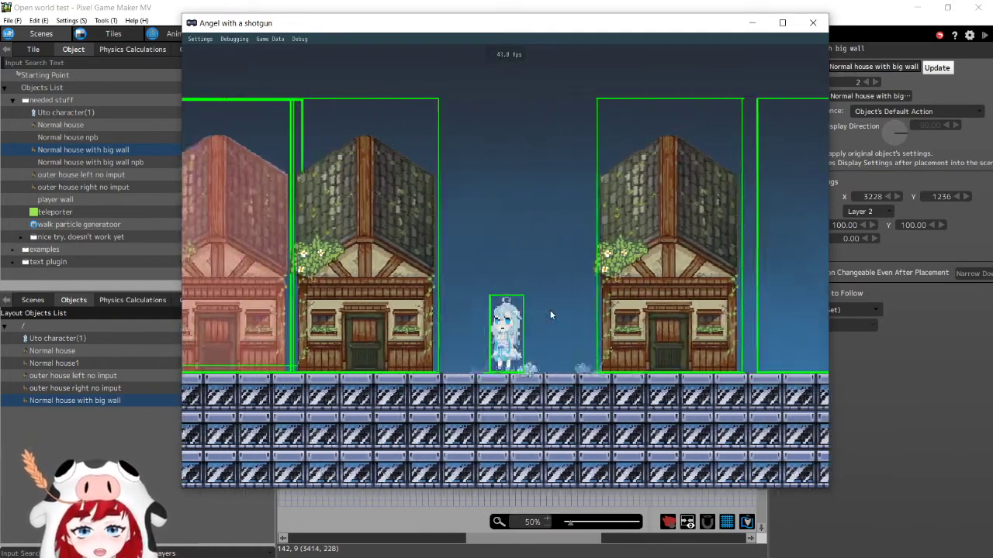
key("Right")
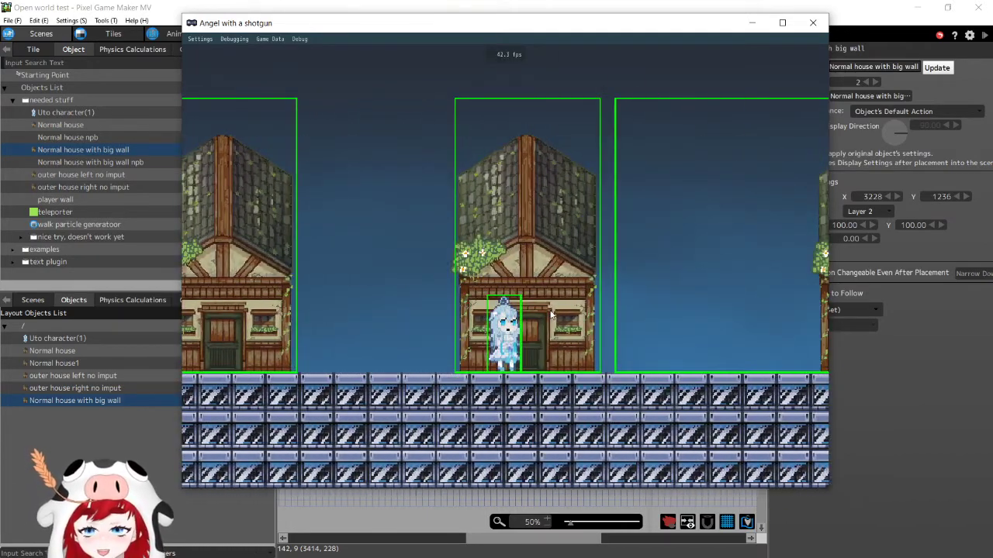
Walk the character to the big-wall house and back to the opposite end of the row to compare both outer houses
key("Right")
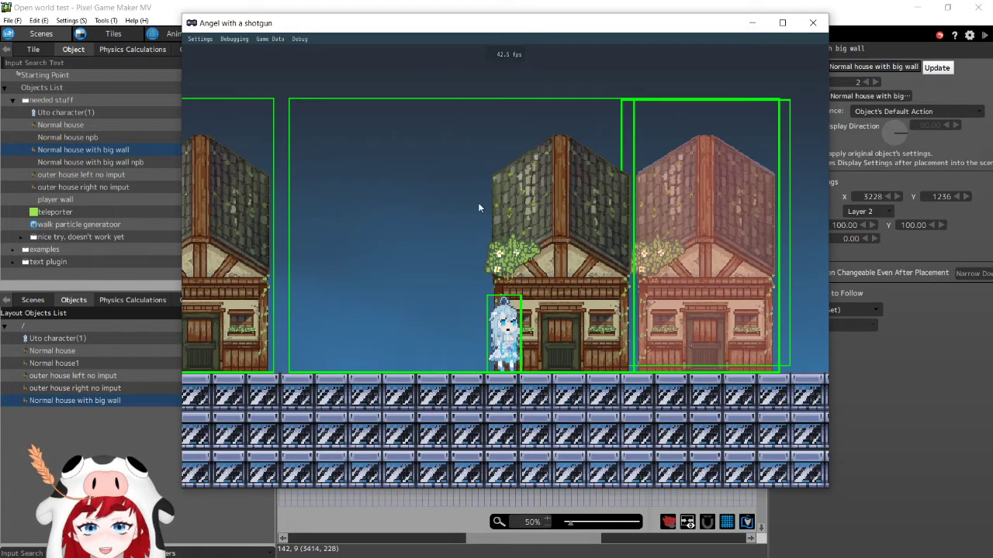
key("Right")
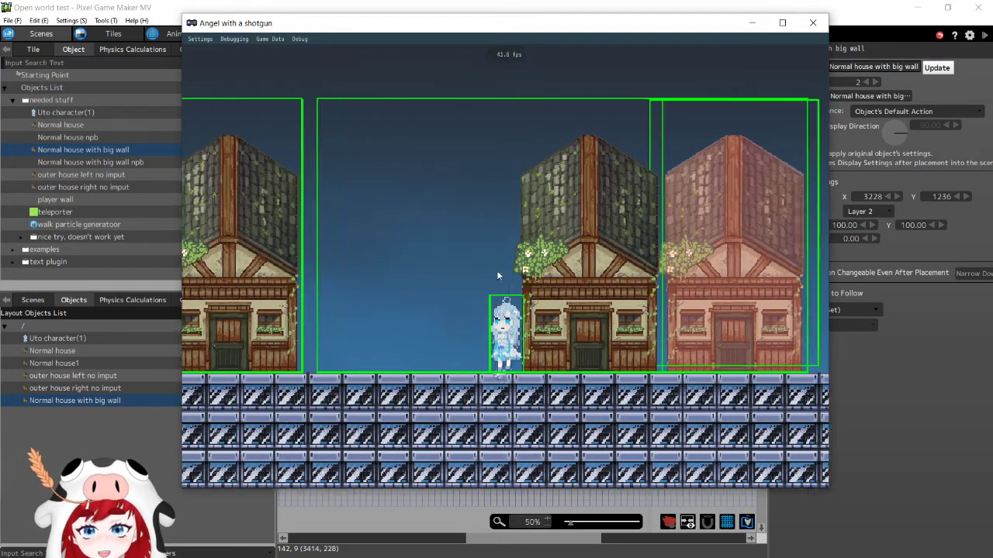
key("Left")
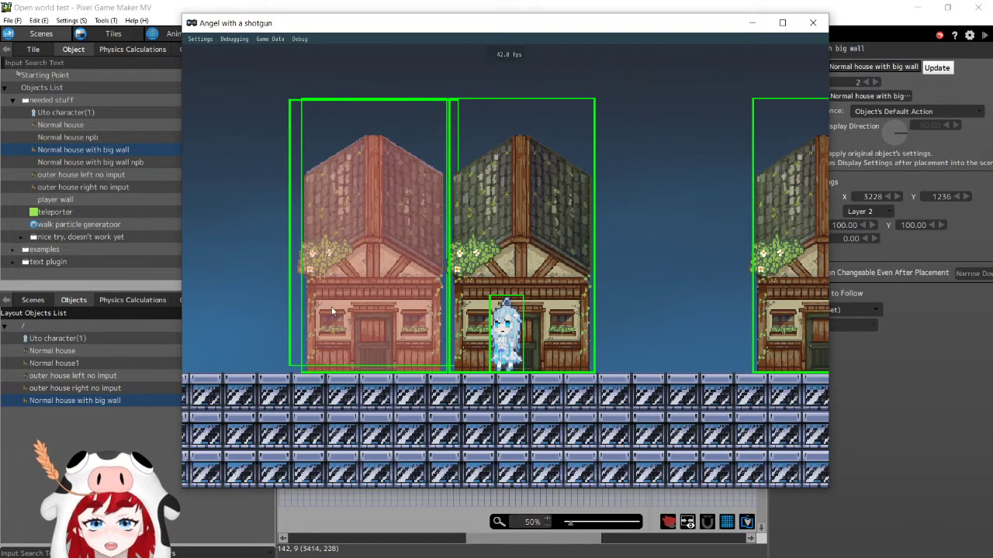
Turn off the wall detection display and test how the houses scale when moving toward and away from them
left_click(235, 38)
left_click(250, 65)
key("Right")
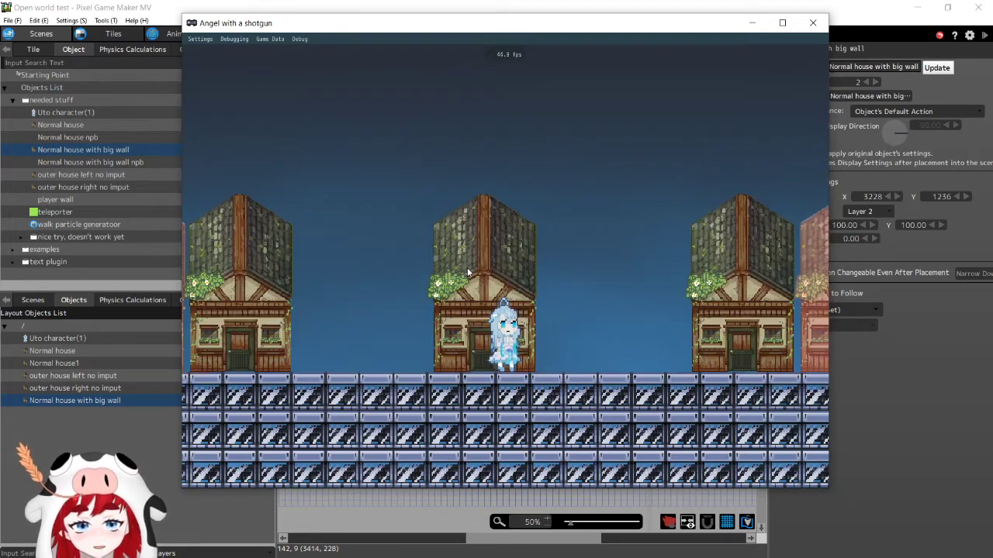
key("Up")
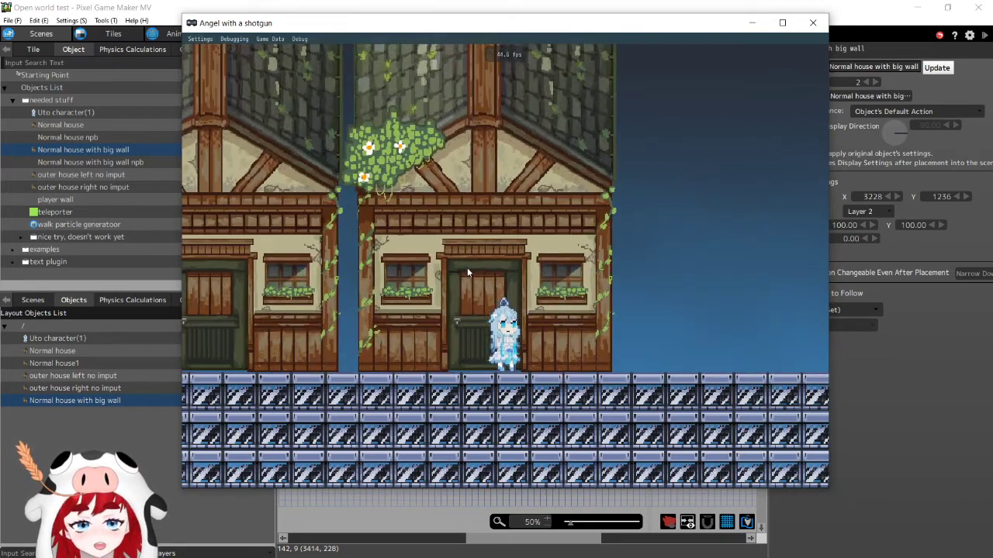
key("Down")
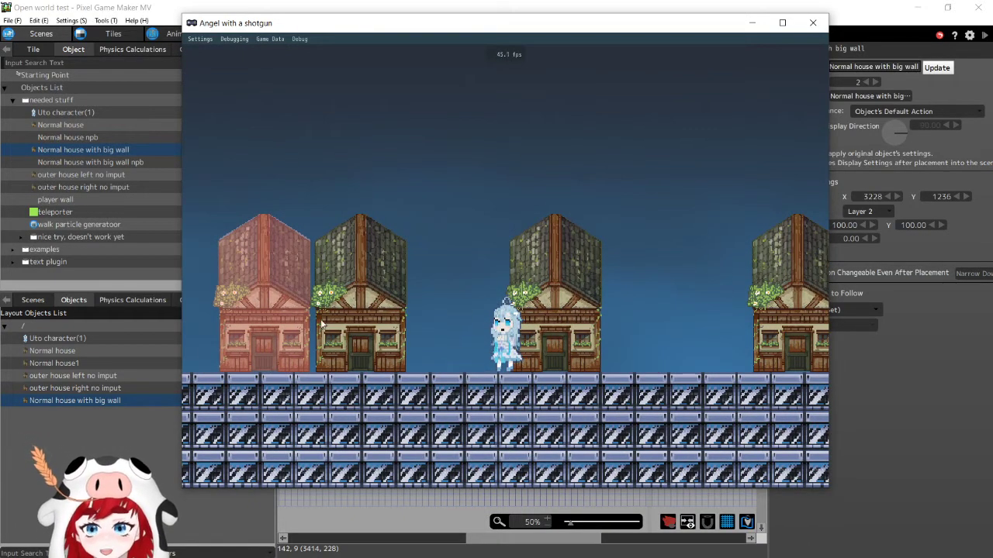
key("Right")
key("Up")
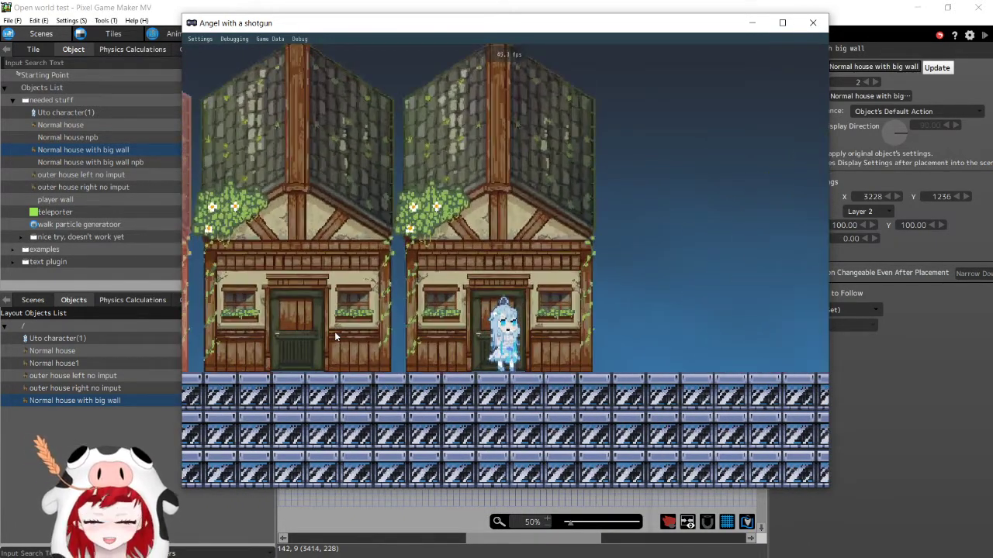
key("Down")
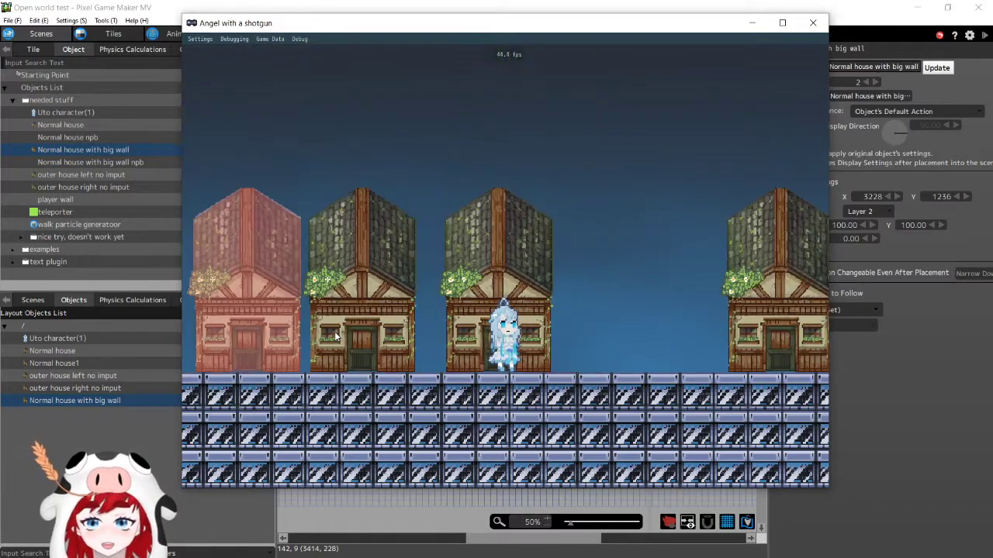
Enlarge the houses again and walk the character repeatedly back and forth in front of them to check their movement
key("Up")
key("Left")
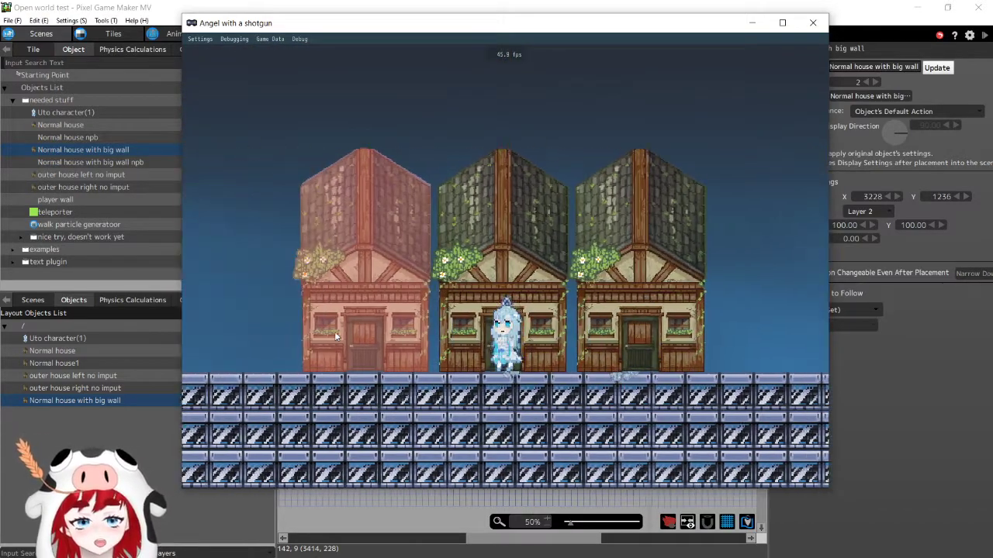
key("Right")
key("Left")
key("Right")
key("Left")
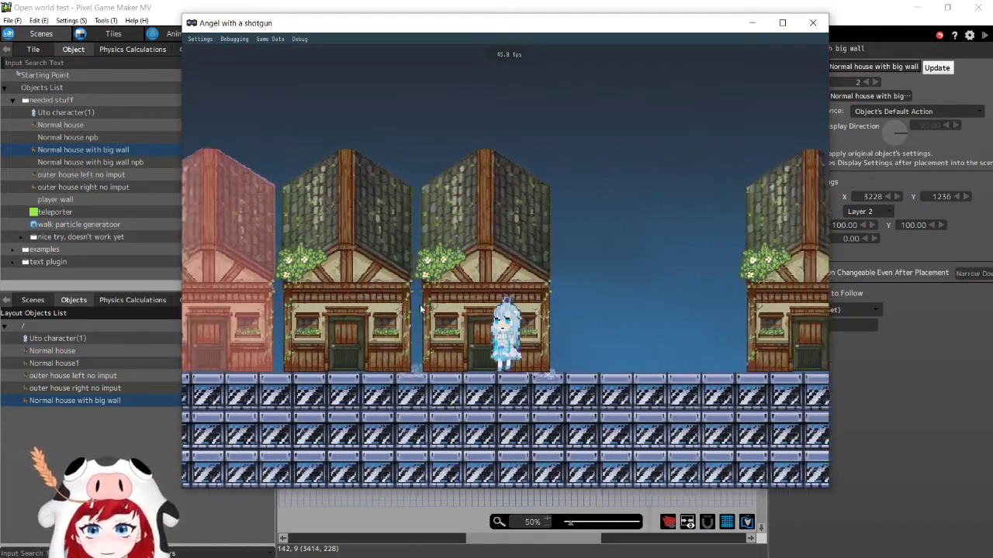
key("Right")
key("Left")
key("Right")
key("Left")
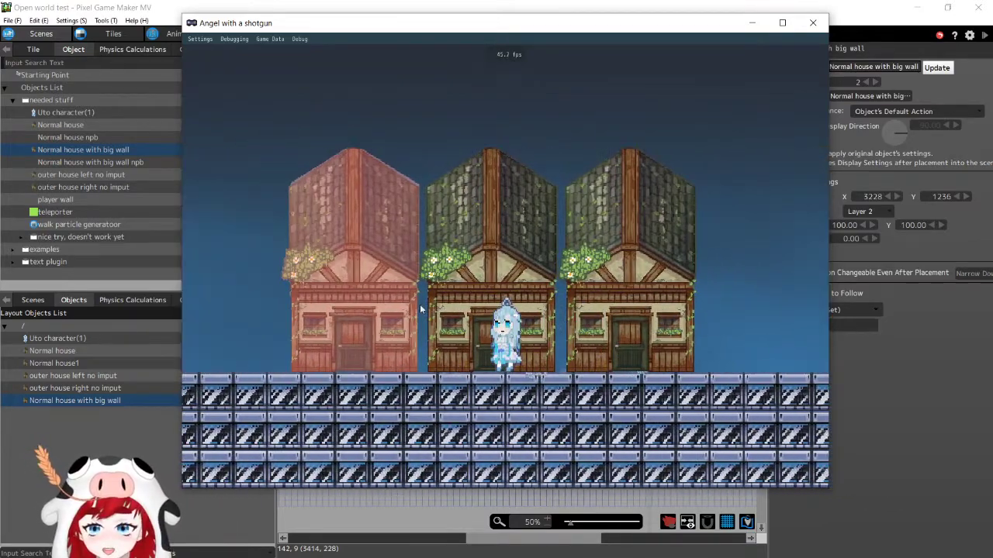
key("Right")
key("Left")
key("Right")
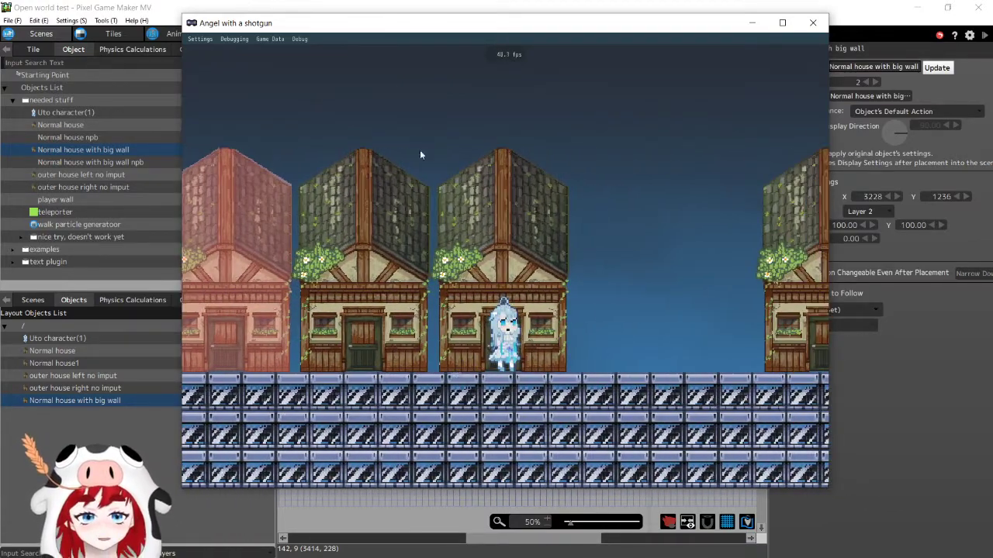
Turn the wall detection display back on, shrink the houses and inspect the big-wall house's outline
left_click(245, 38)
left_click(260, 64)
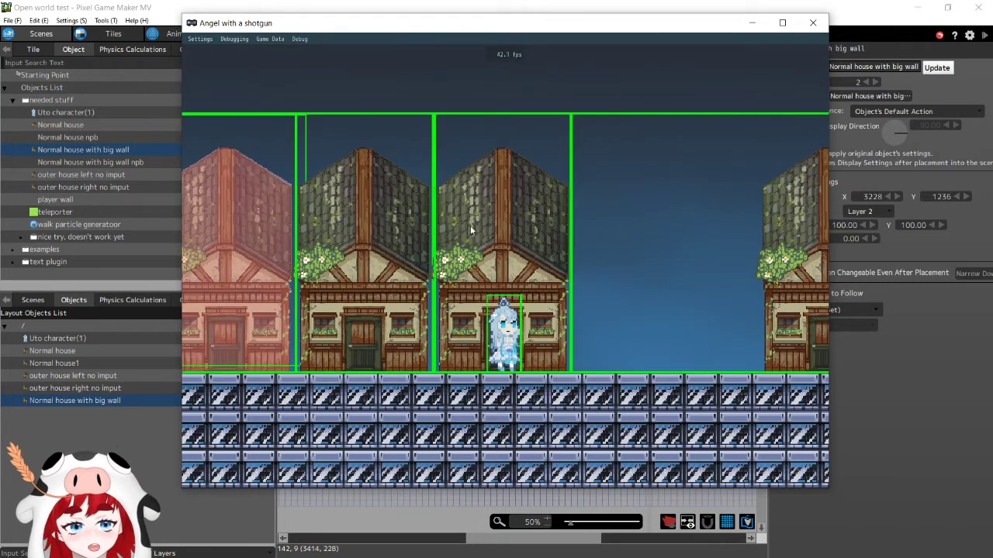
key("Down")
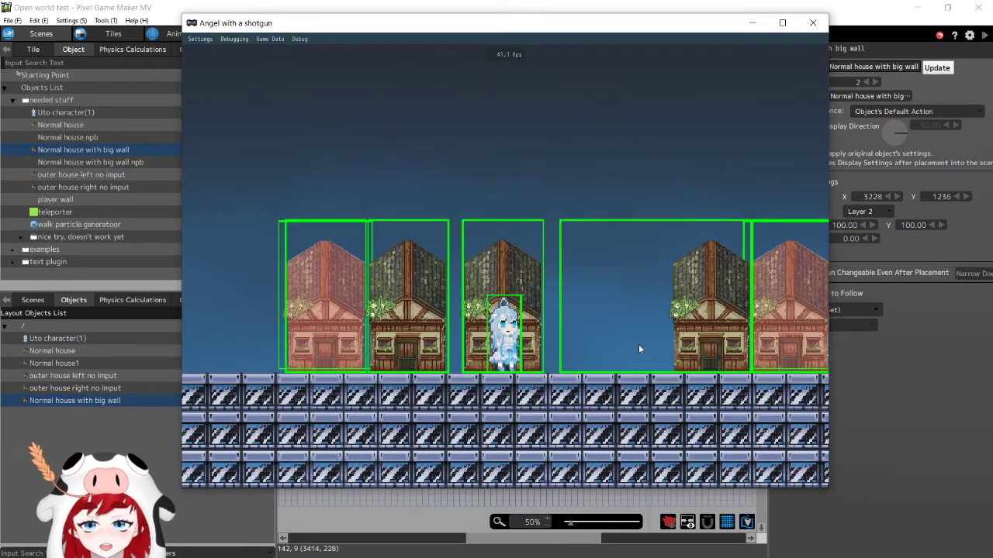
key("Left")
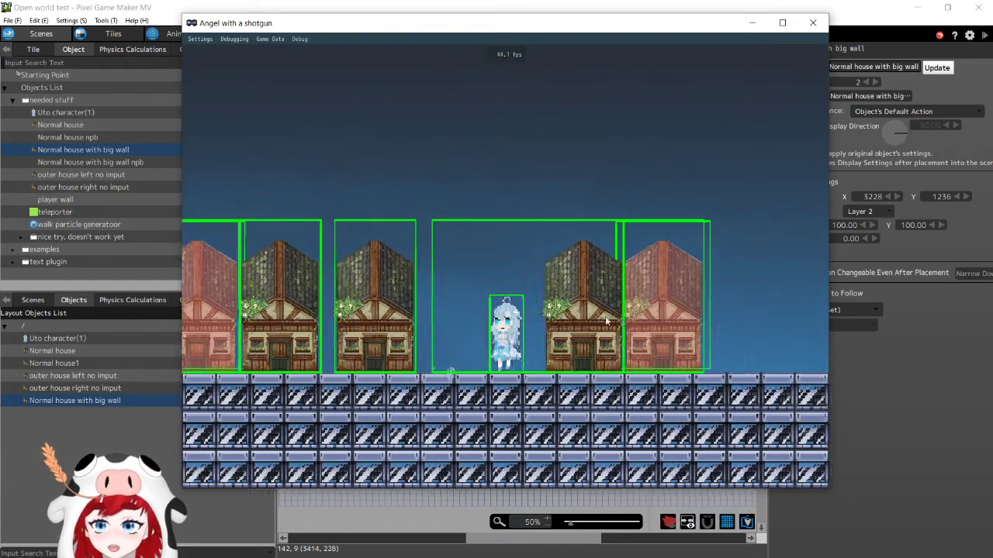
Walk the character repeatedly between the big-wall house and the left outer house to inspect the wall outlines
key("Left")
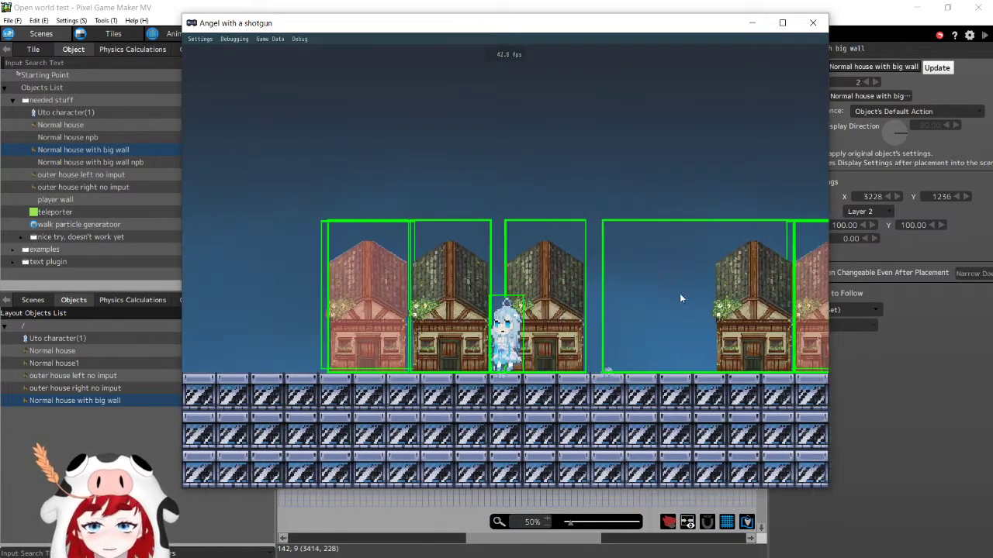
key("Right")
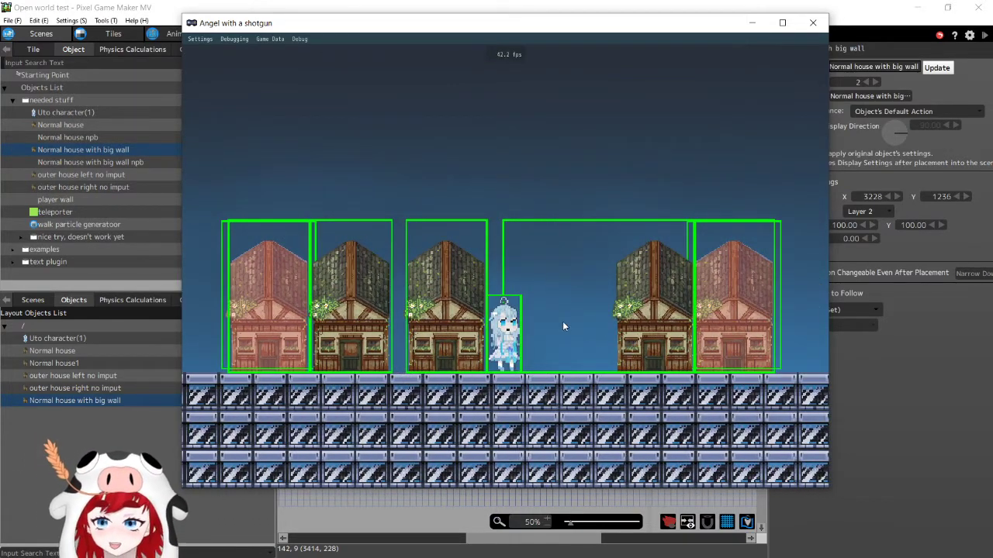
key("Left")
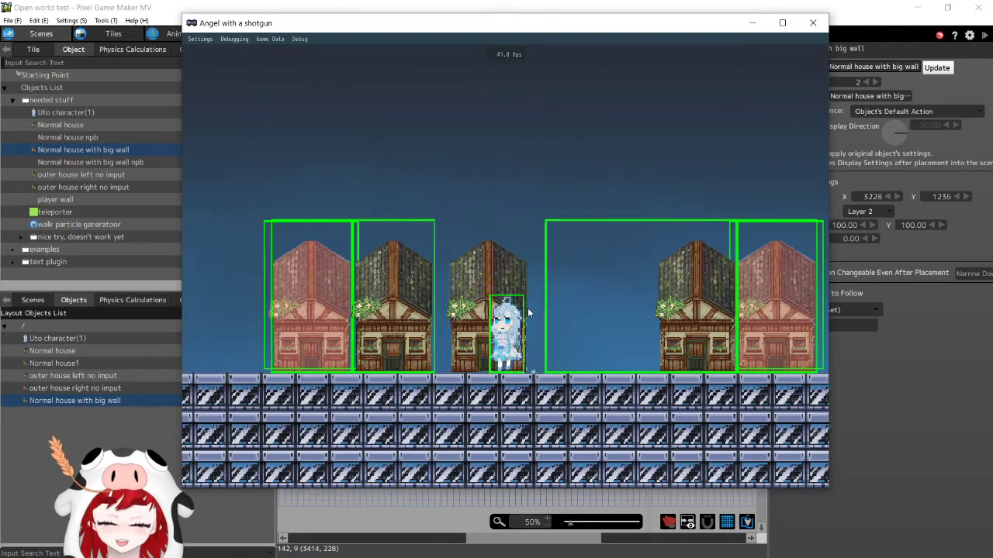
key("Left")
key("Right")
key("Left")
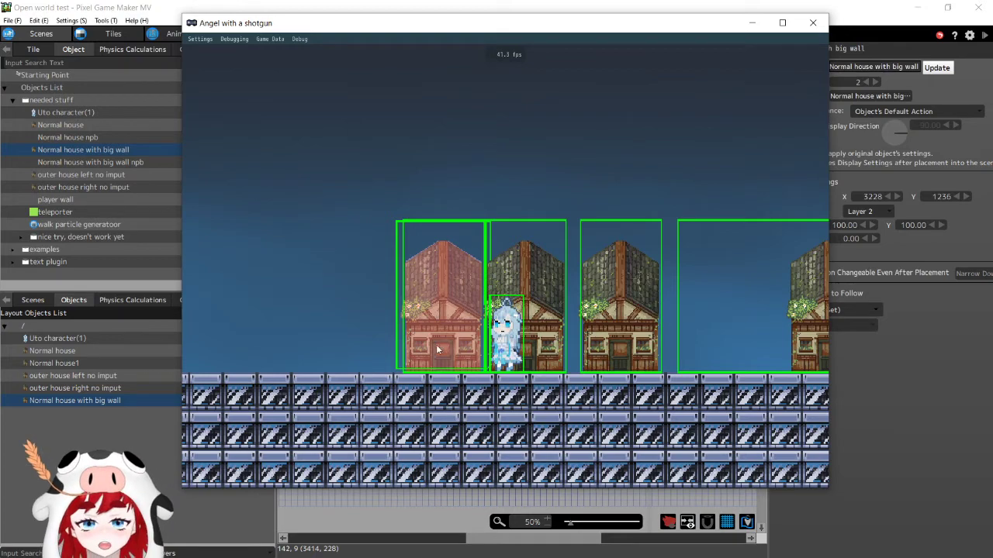
key("Right")
key("Left")
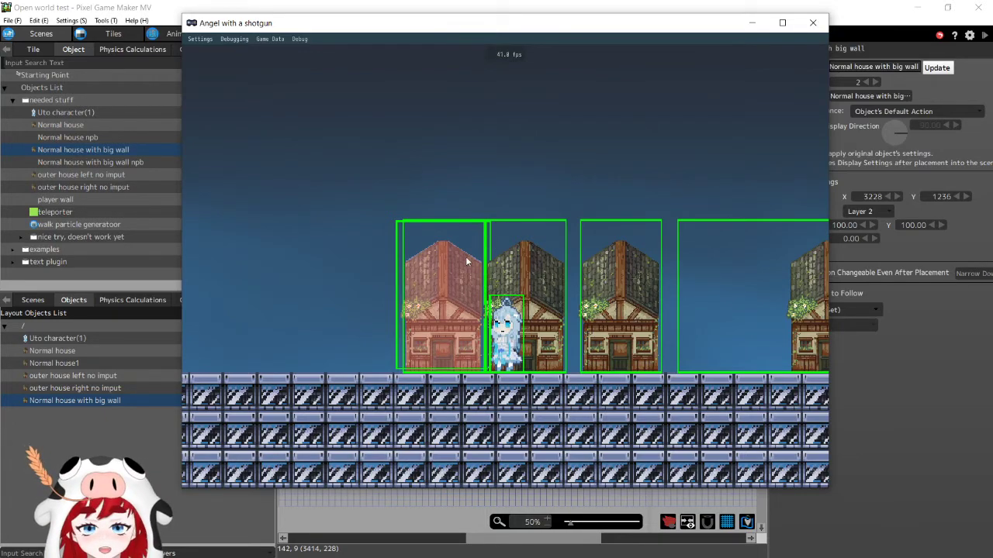
Walk the character to the right outer house and move back and forth there to check the end of the row
key("d")
key("d")
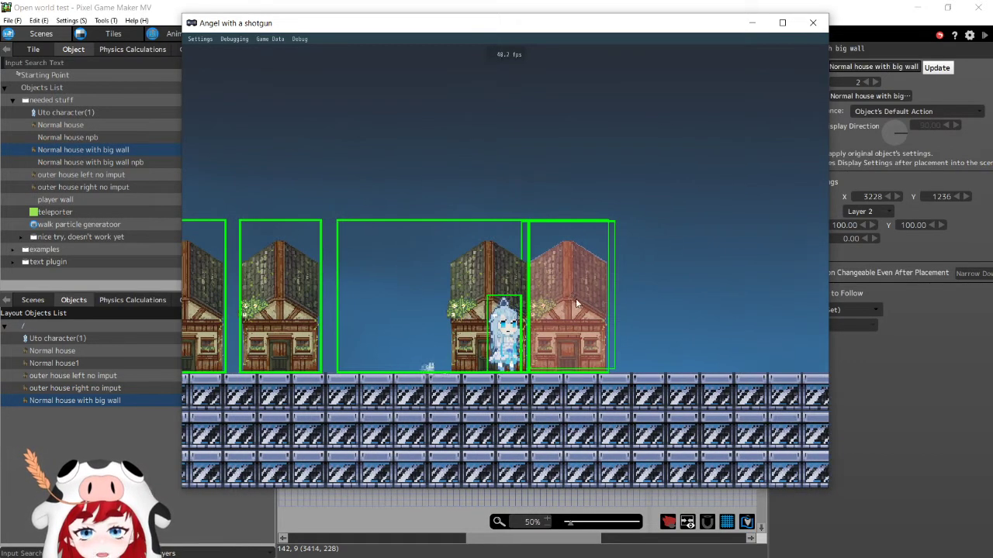
key("a")
key("a")
key("d")
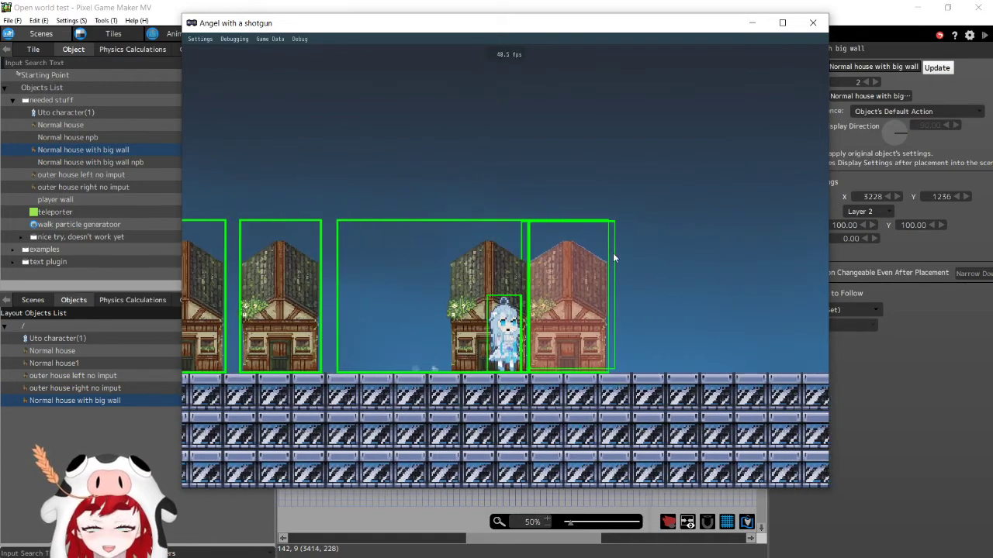
key("a")
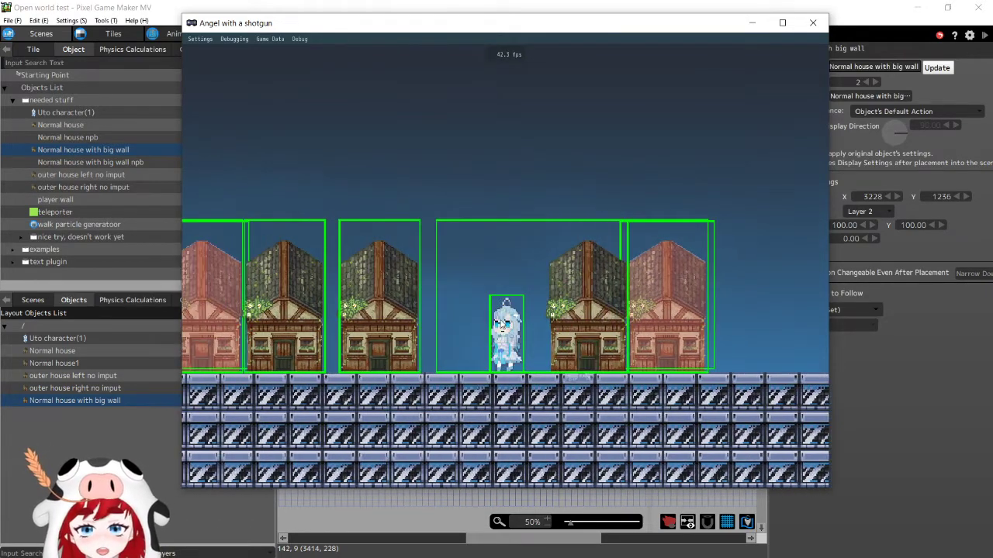
Walk the character between the right outer house and the middle houses to compare the gaps between their outlines
key("d")
key("a")
key("a")
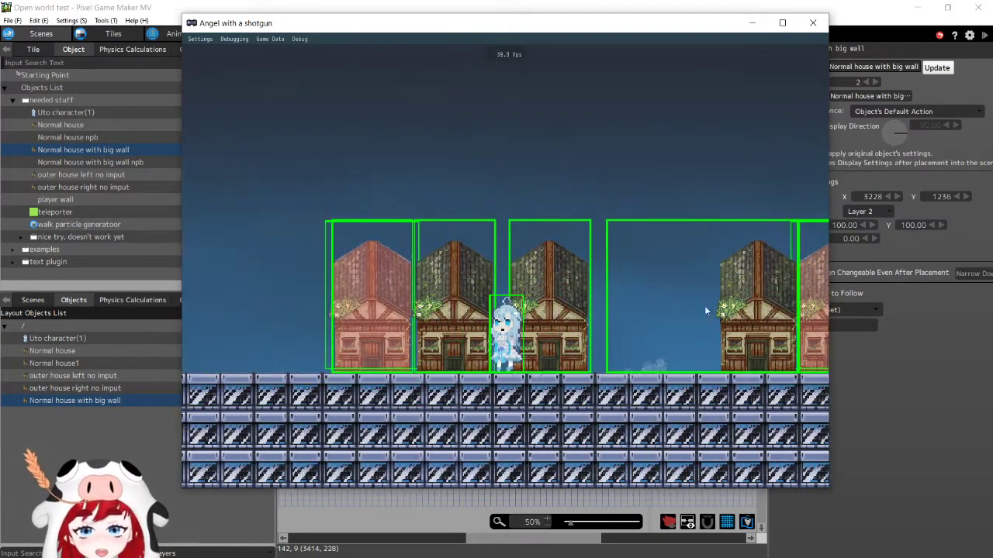
key("d")
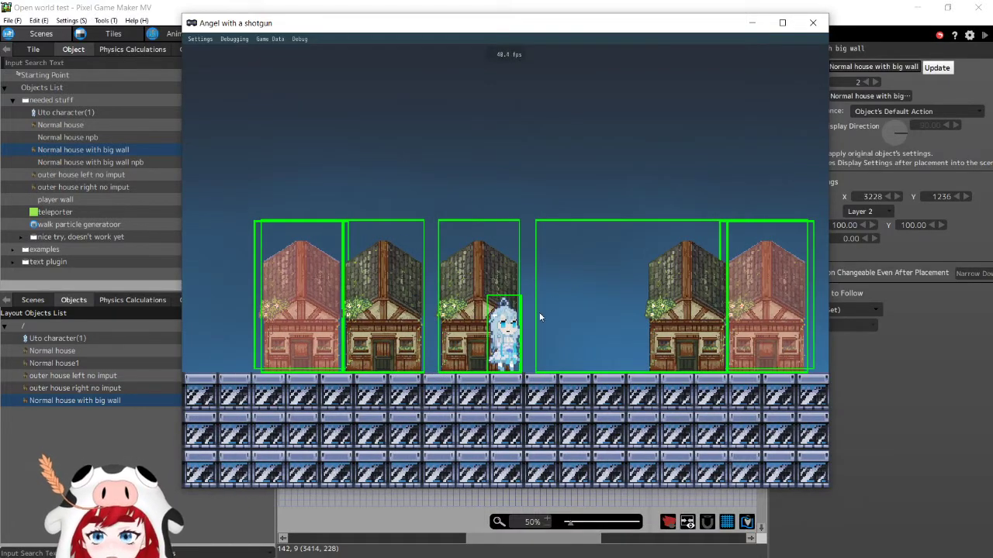
key("d")
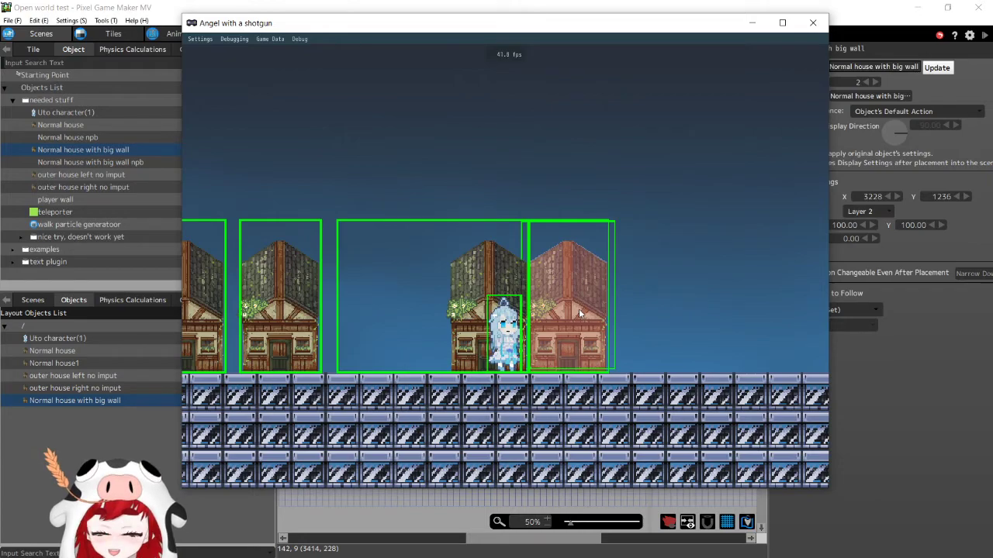
key("a")
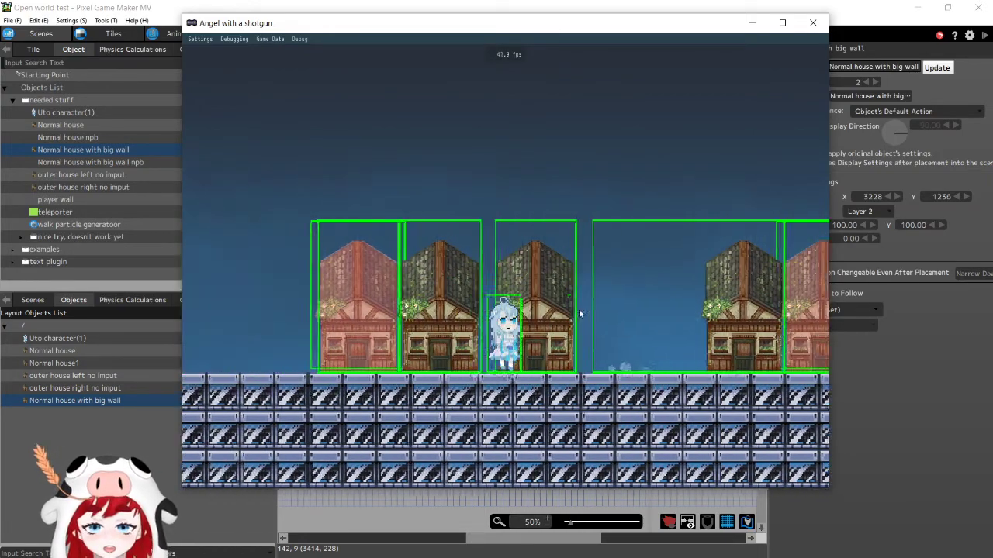
key("a")
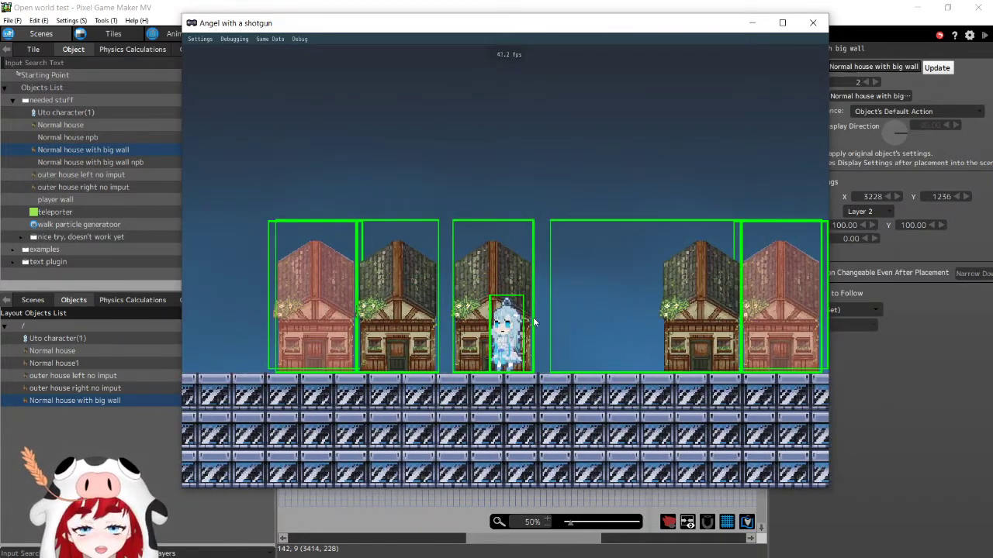
Shrink and enlarge the houses from different character positions to test how their gaps change while scaling
key("s")
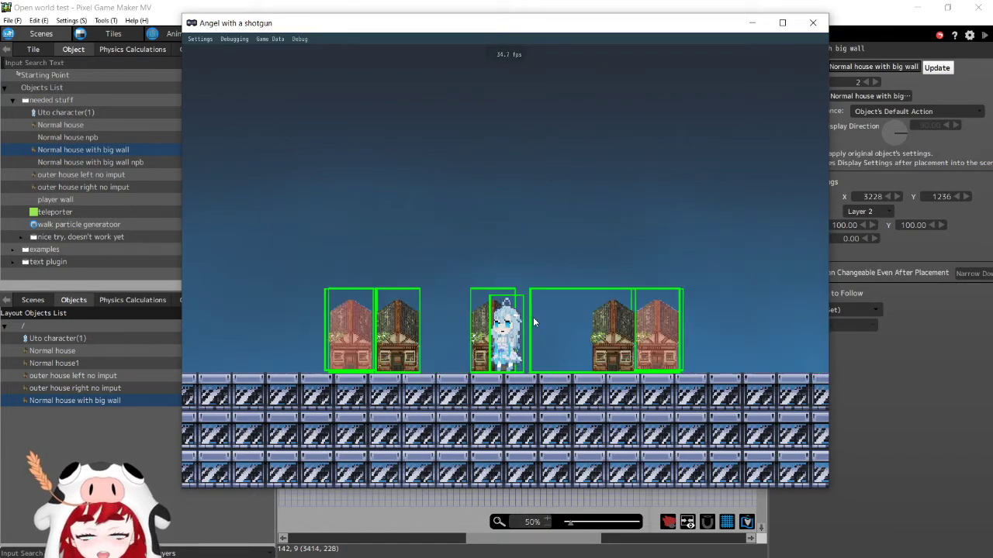
key("w")
key("s")
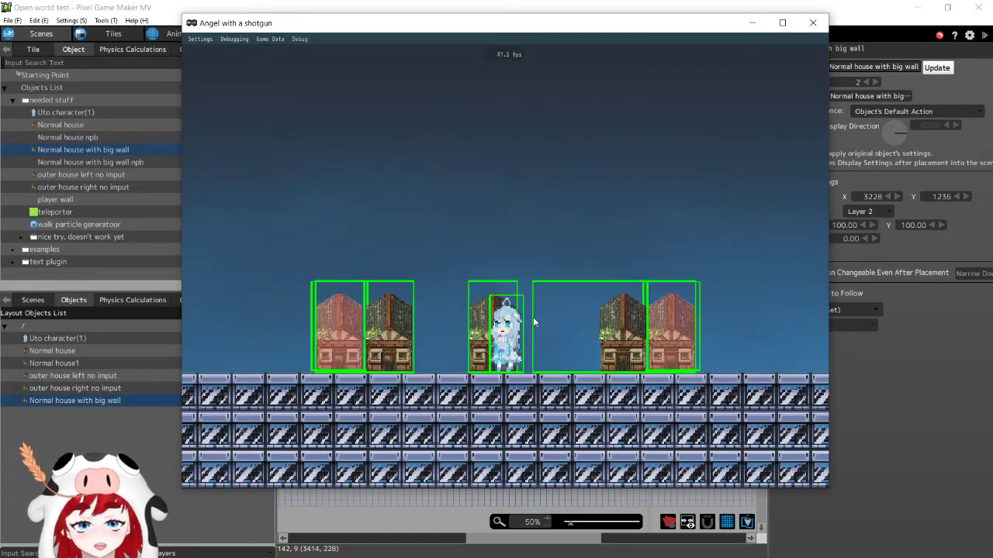
key("w")
key("d")
key("s")
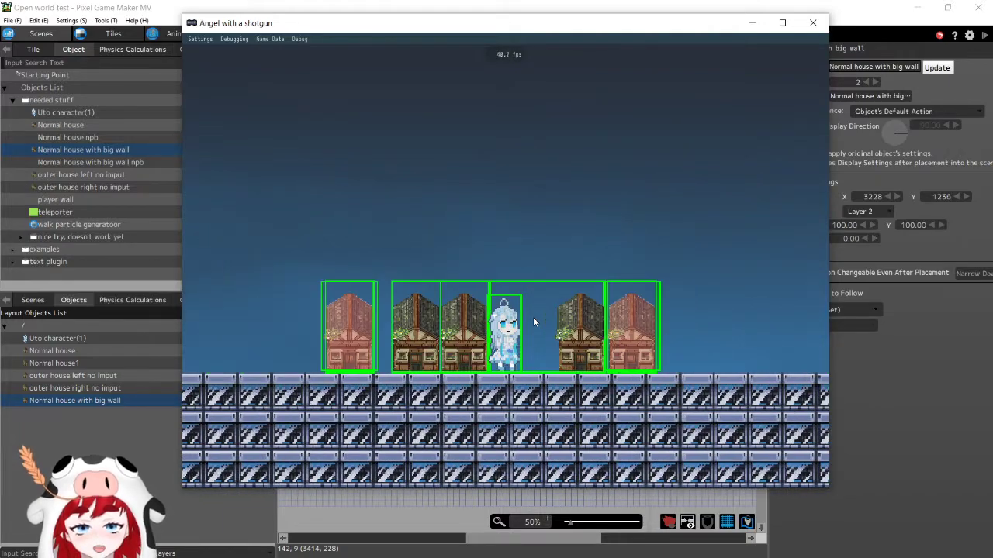
key("s")
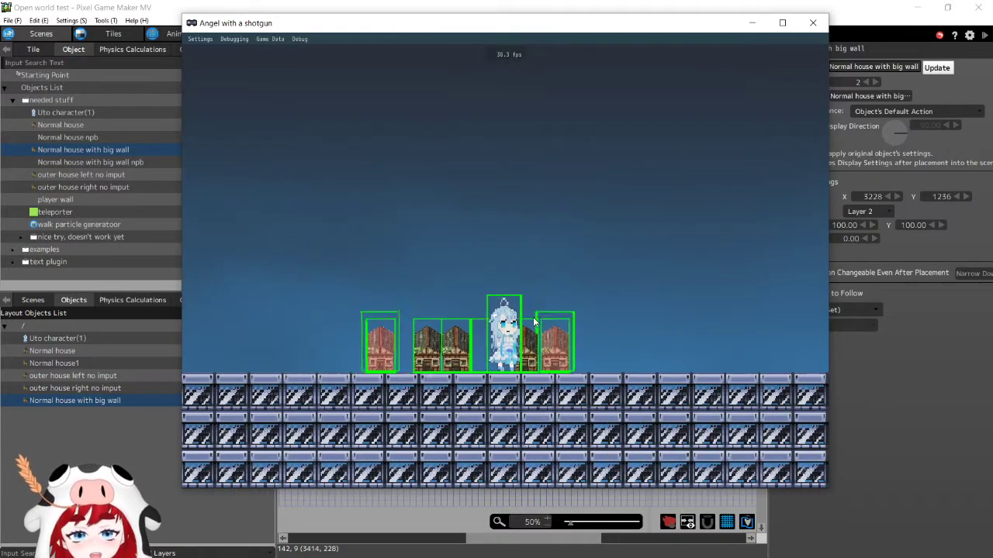
key("w")
key("s")
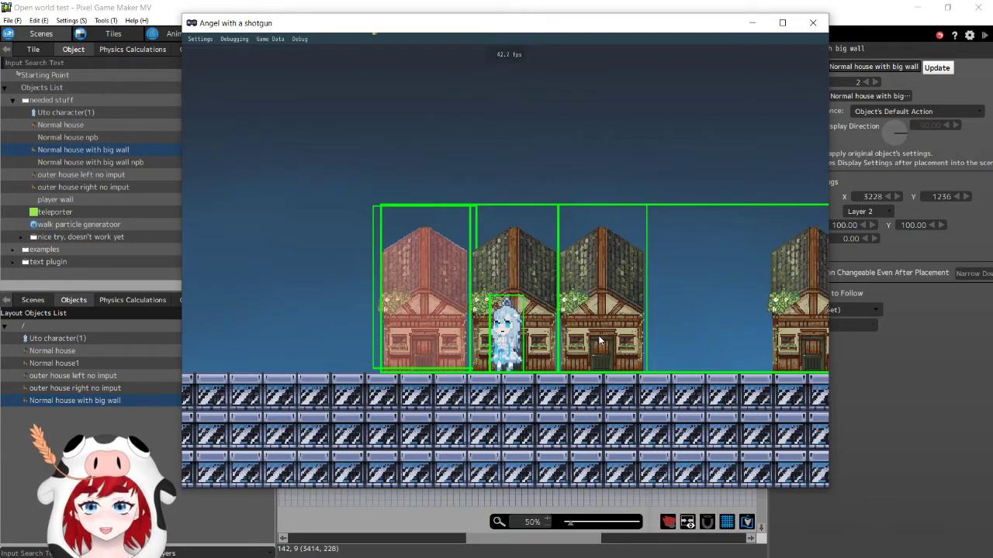
End the test play and show the forward action in the Uto character's action program
left_click(812, 22)
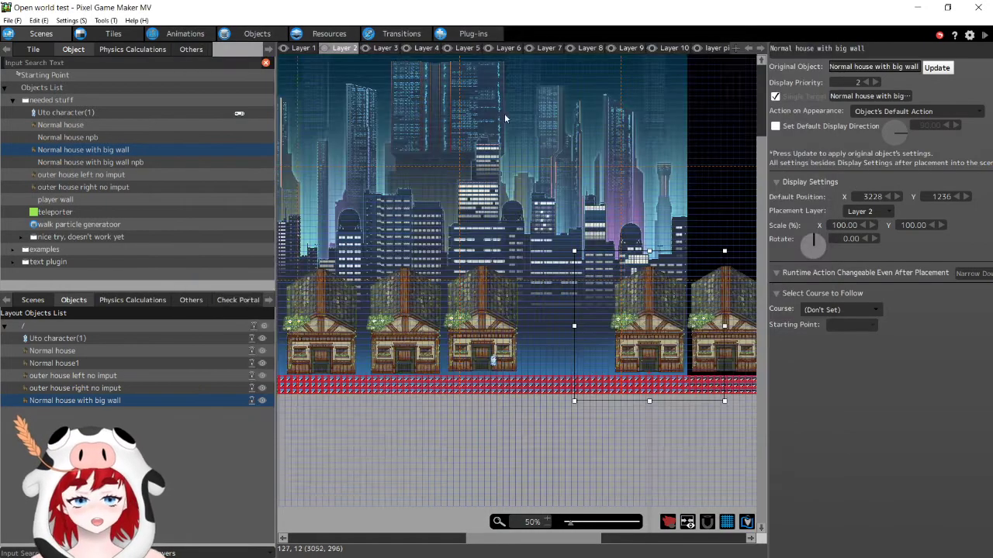
left_click(264, 33)
left_click(518, 238)
left_click(638, 426)
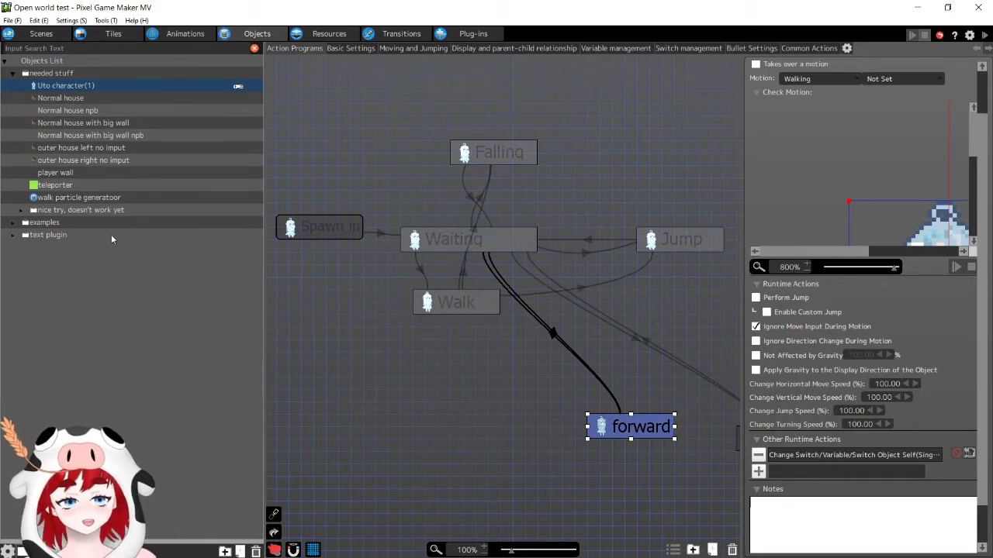
View the Bao animation's motions and return to the Uto character's action program
left_click(186, 34)
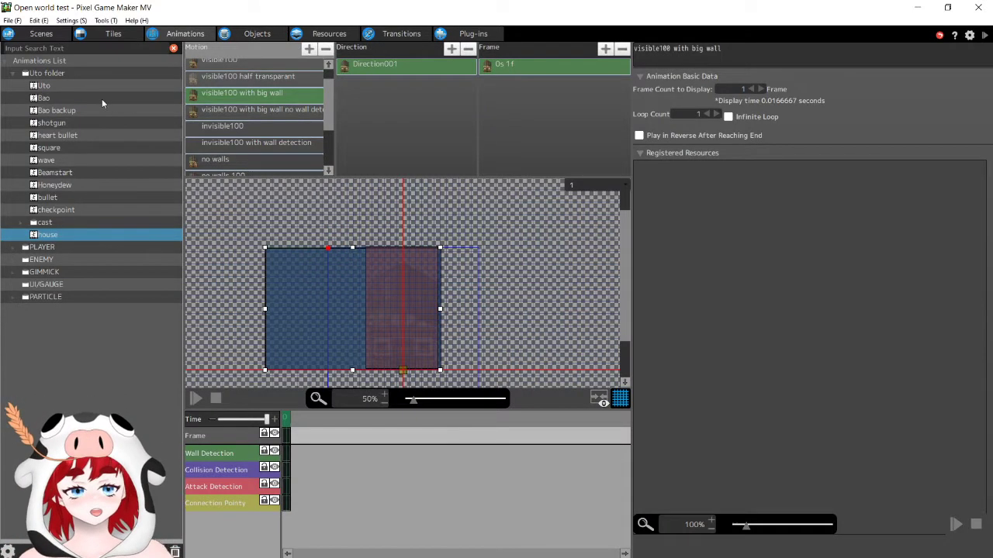
left_click(99, 98)
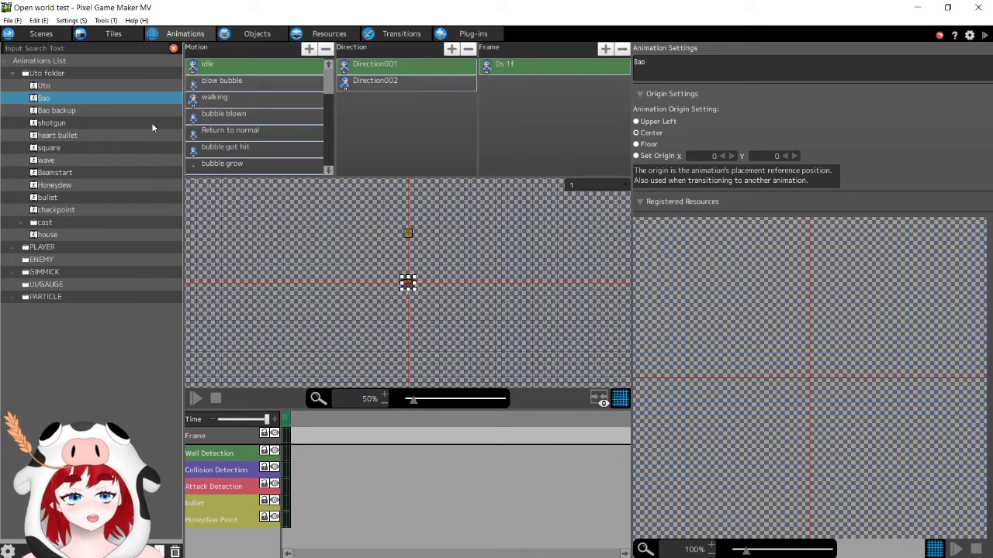
left_click(246, 39)
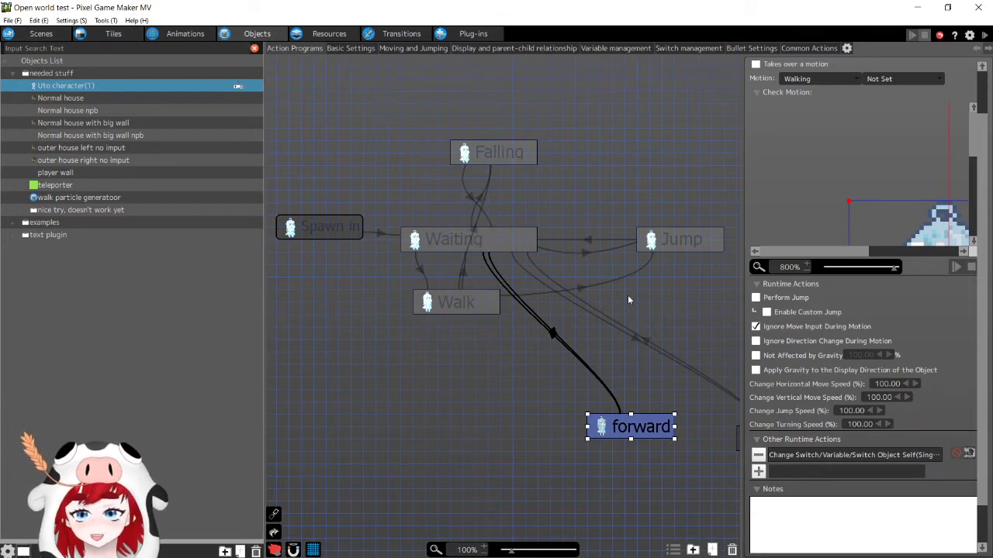
Replace the big-wall house in the scene with a Normal house placed at X 2888, Y 1240 on Layer 2
left_click(41, 33)
middle_click_drag(419, 300, 497, 351)
scroll(501, 297, "down", 1)
scroll(497, 349, "up", 1)
middle_click_drag(607, 328, 608, 297)
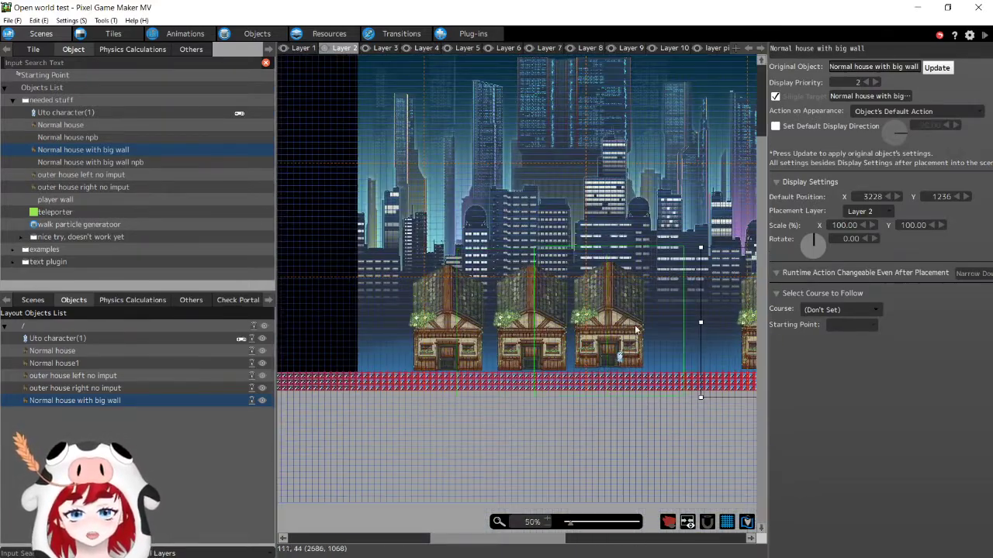
scroll(645, 322, "down", 3)
middle_click_drag(688, 317, 607, 327)
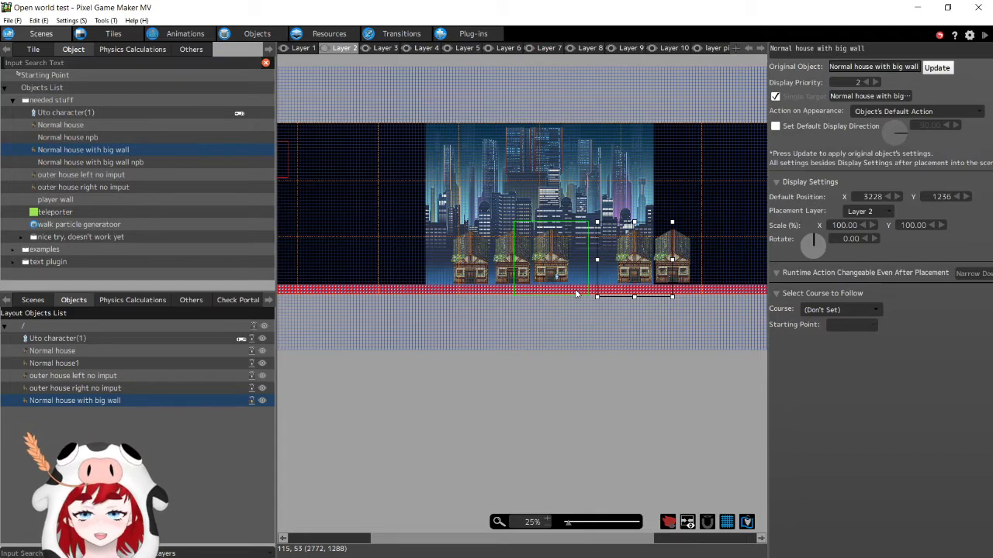
middle_click_drag(483, 311, 505, 315)
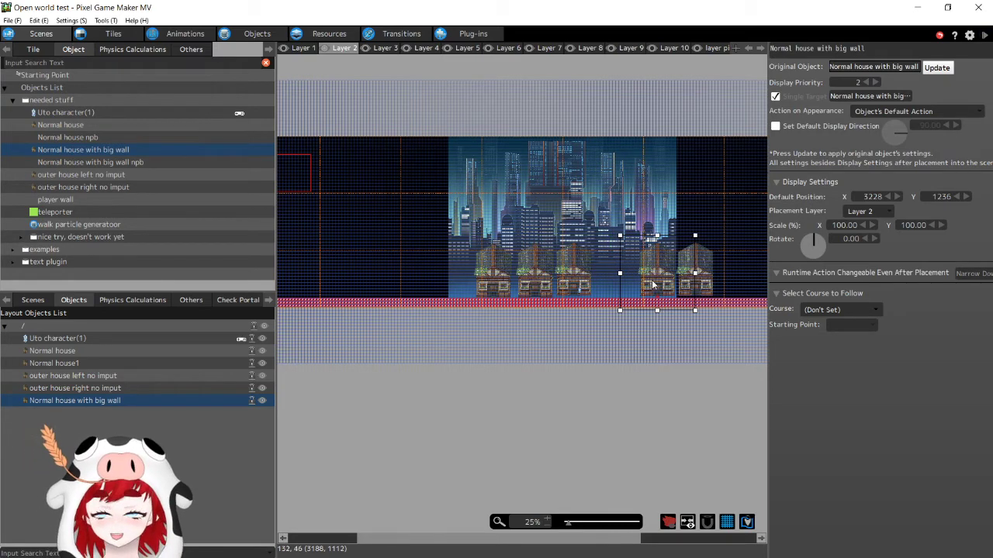
key("Delete")
left_click(97, 125)
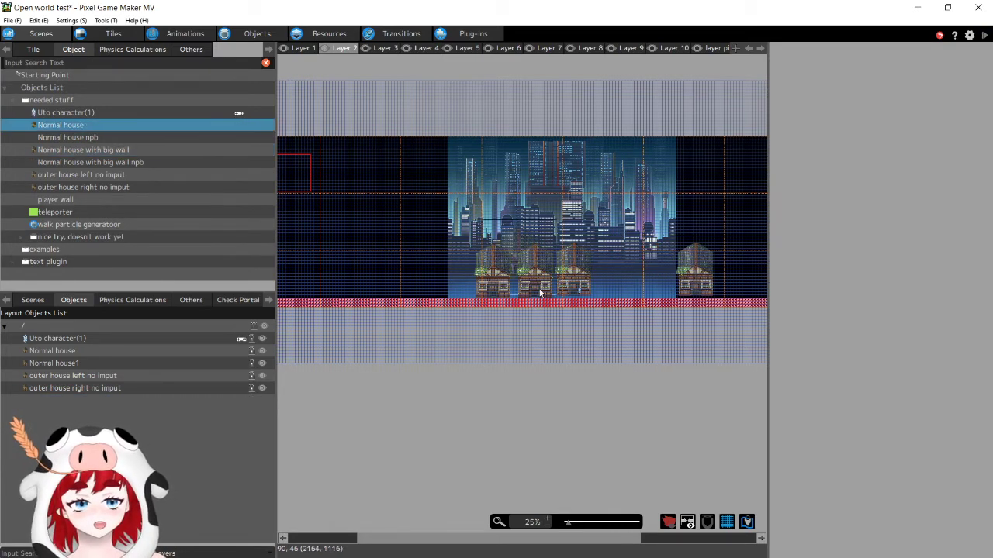
left_click(613, 298)
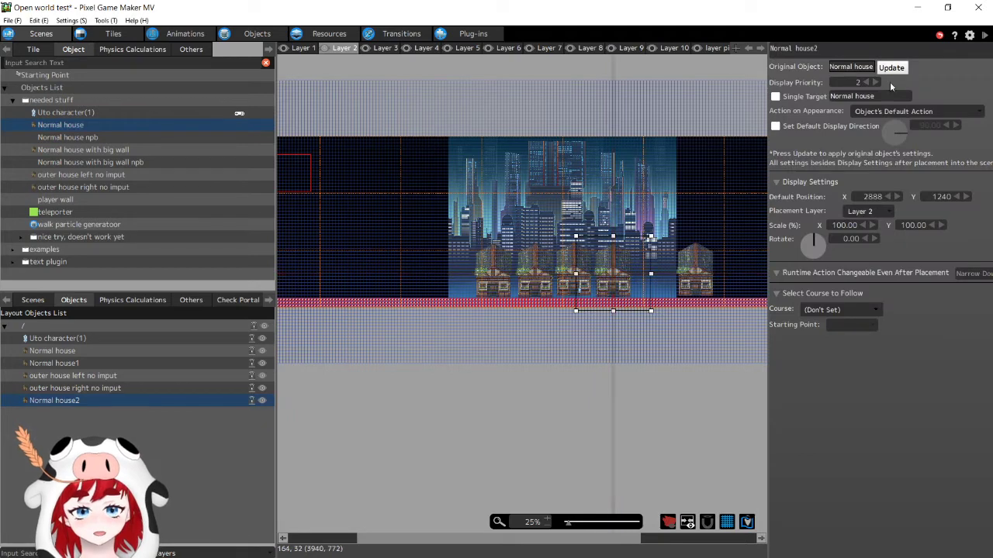
Start a test play and walk the character back and forth along the row of Normal houses to check their spacing
left_click(983, 39)
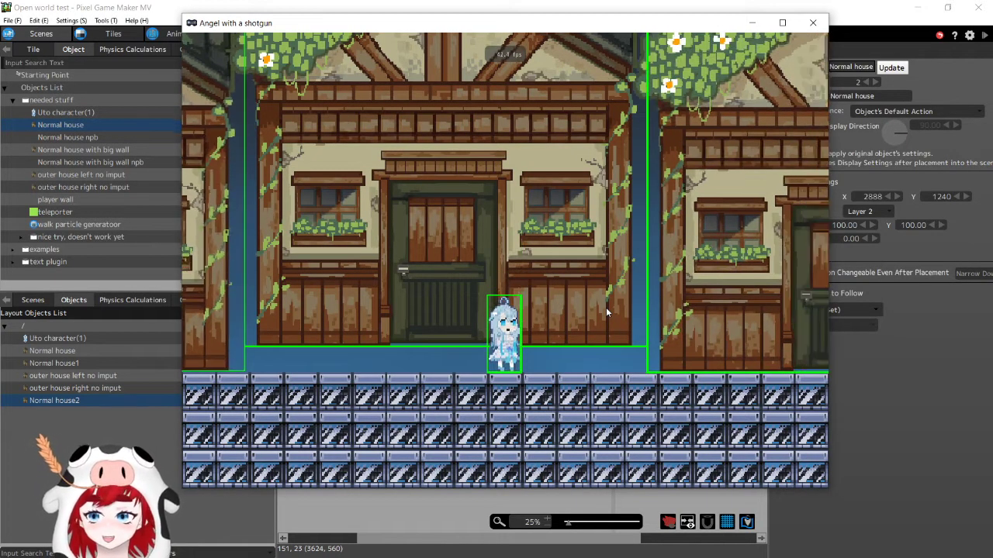
key("Right")
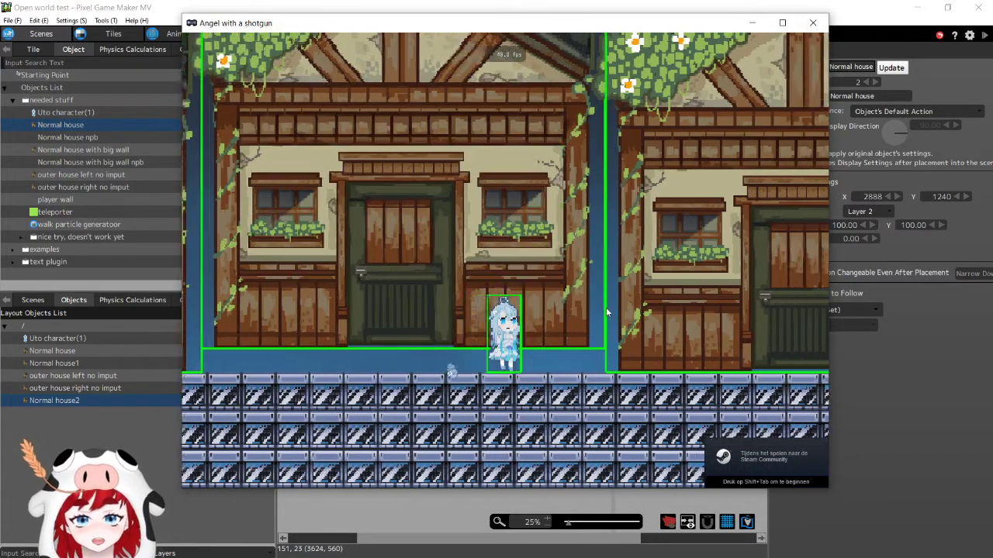
key("Right")
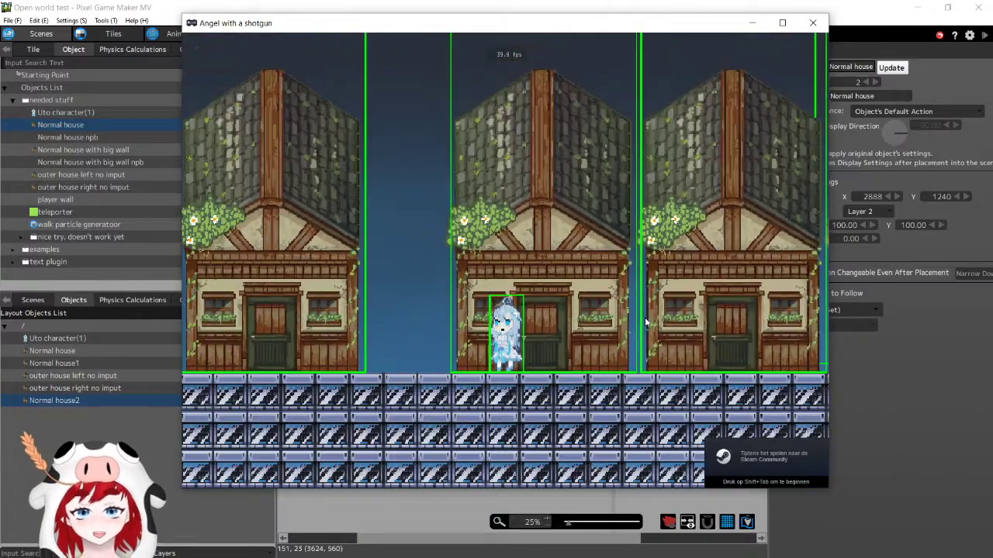
key("Left")
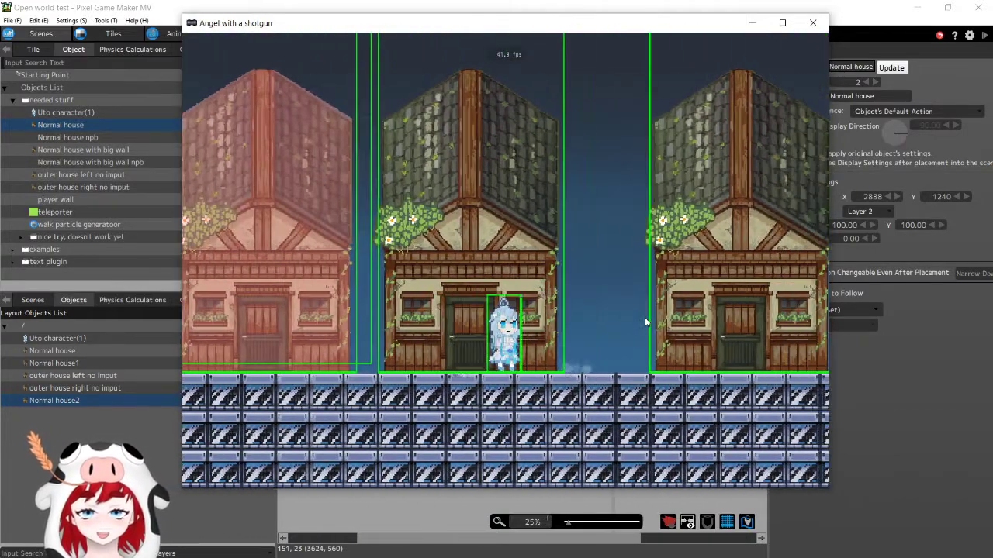
key("Right")
key("Right")
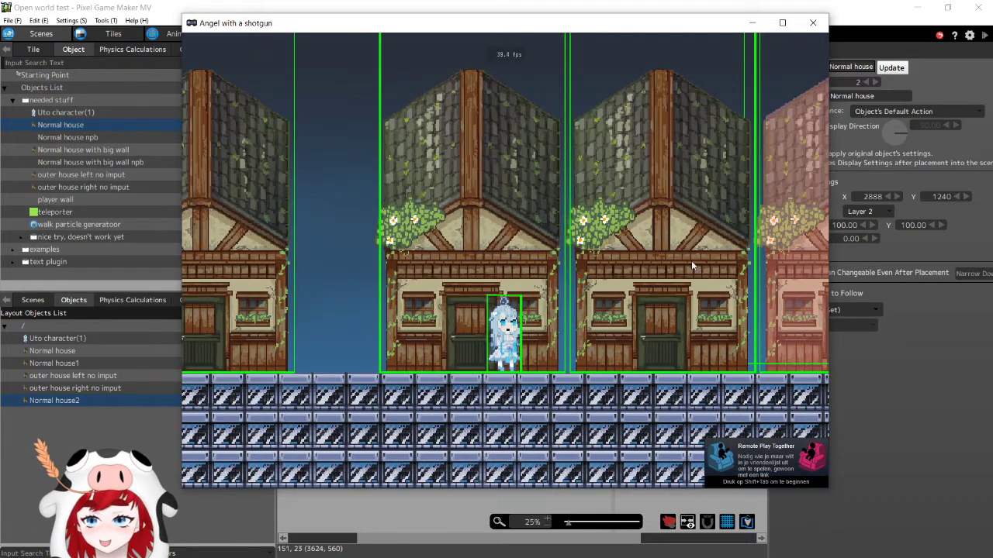
key("Left")
key("Left")
key("Right")
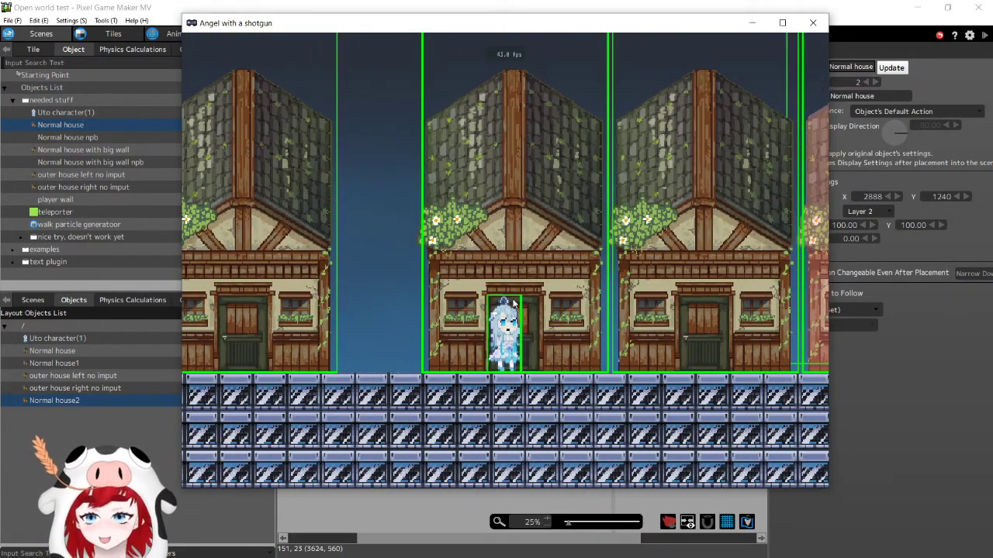
key("Left")
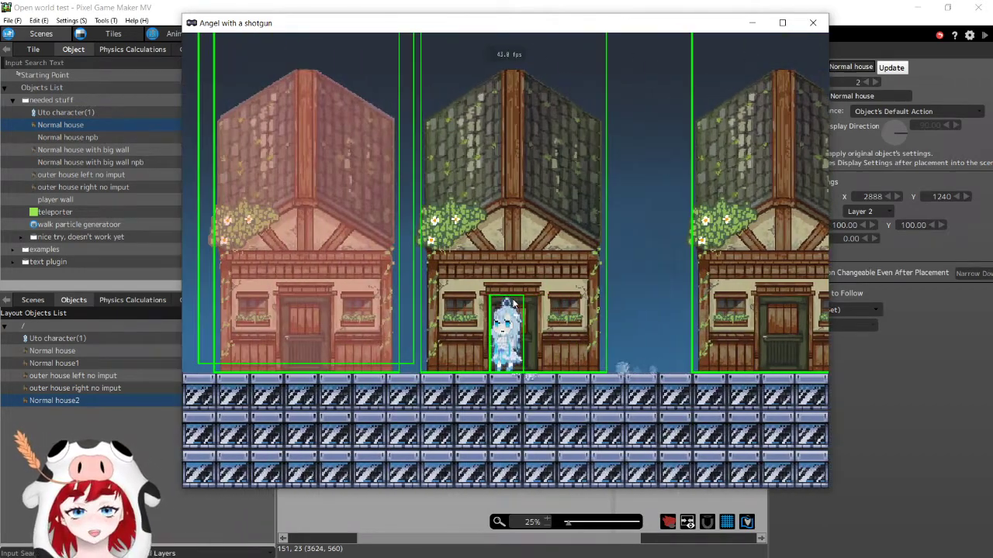
Walk the character along the Normal houses to the end of the row while changing depth forward and backward, and end the test play
key("Right")
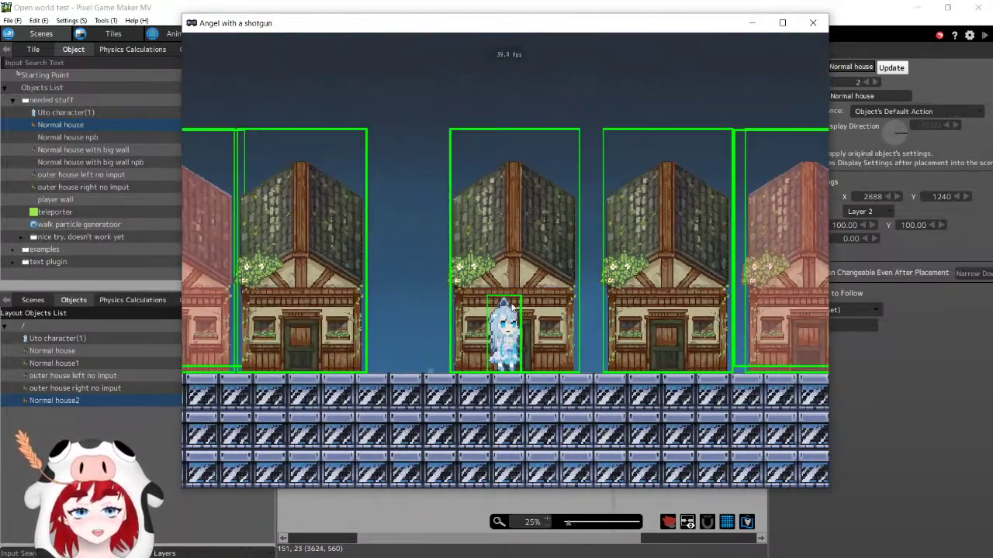
key("Up")
key("Down")
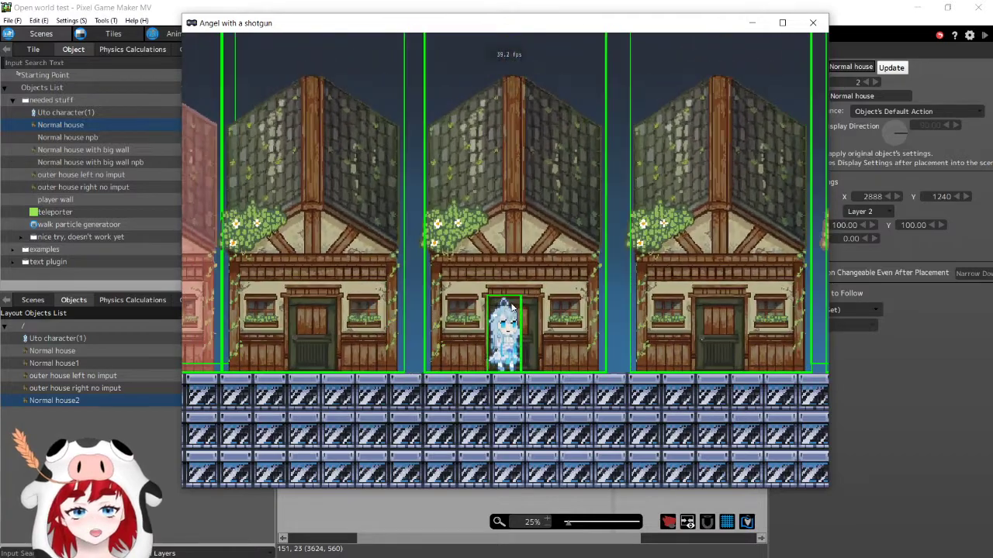
key("Right")
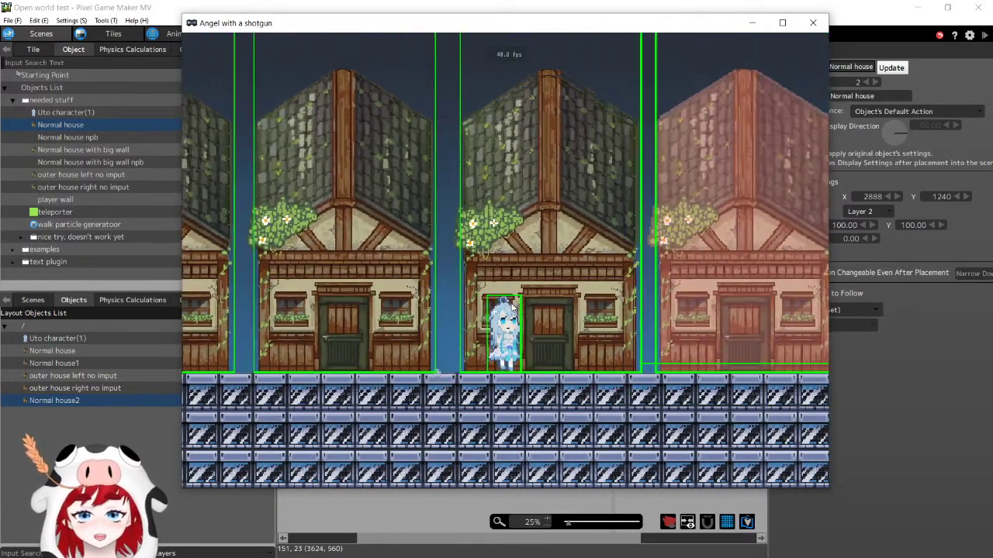
key("Up")
key("Right")
key("Down")
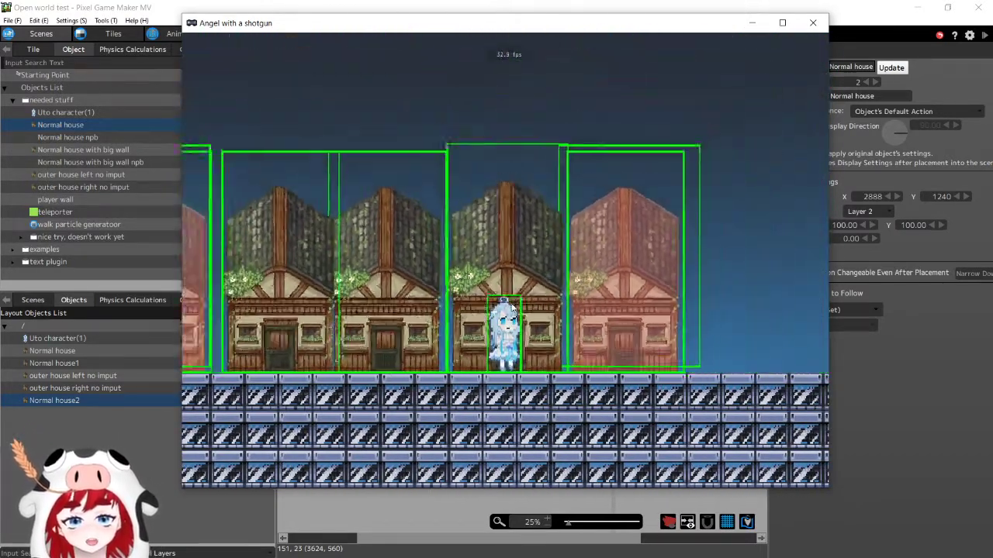
key("Left")
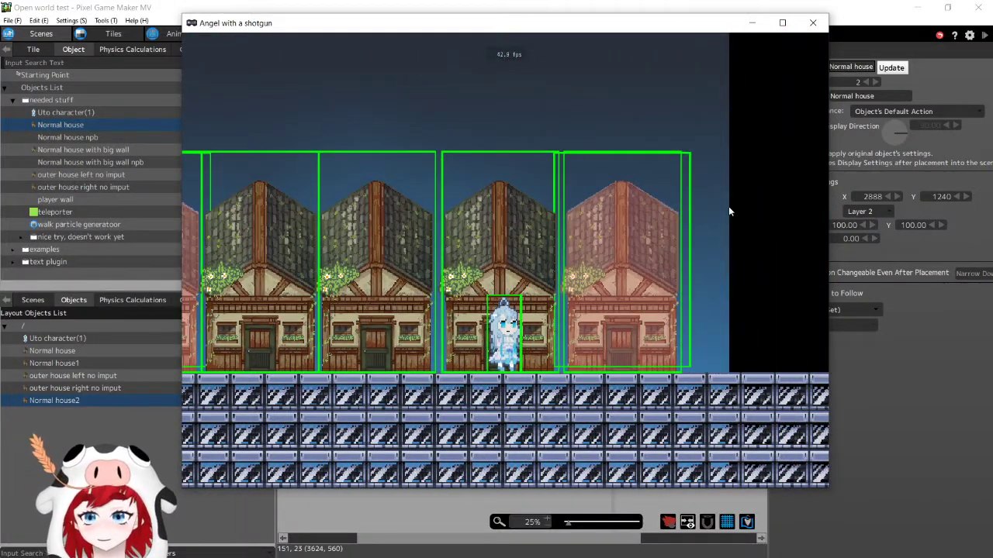
left_click(812, 22)
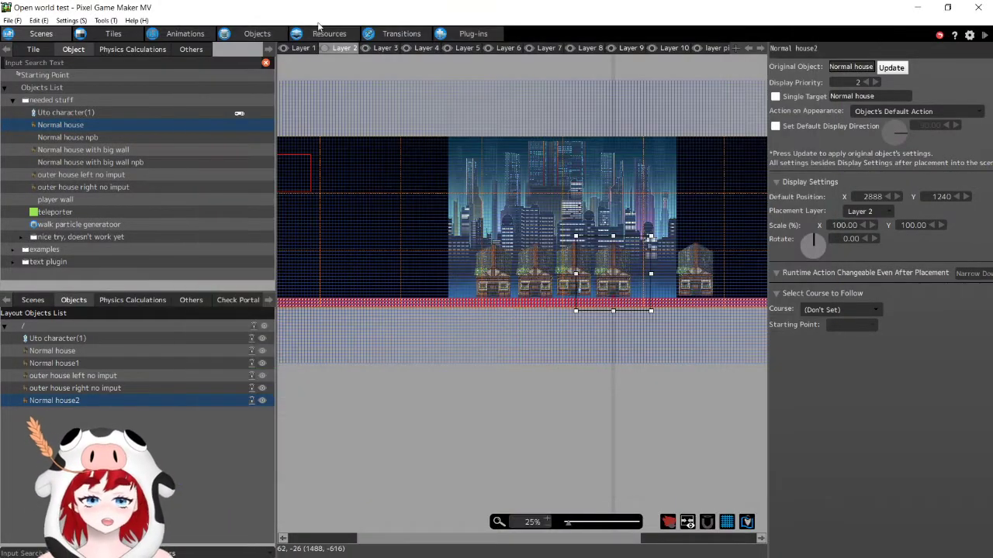
Place a teleporter object on Layer 2 in the empty black area beside the row of houses, at X 1420, Y 1148
left_click(103, 213)
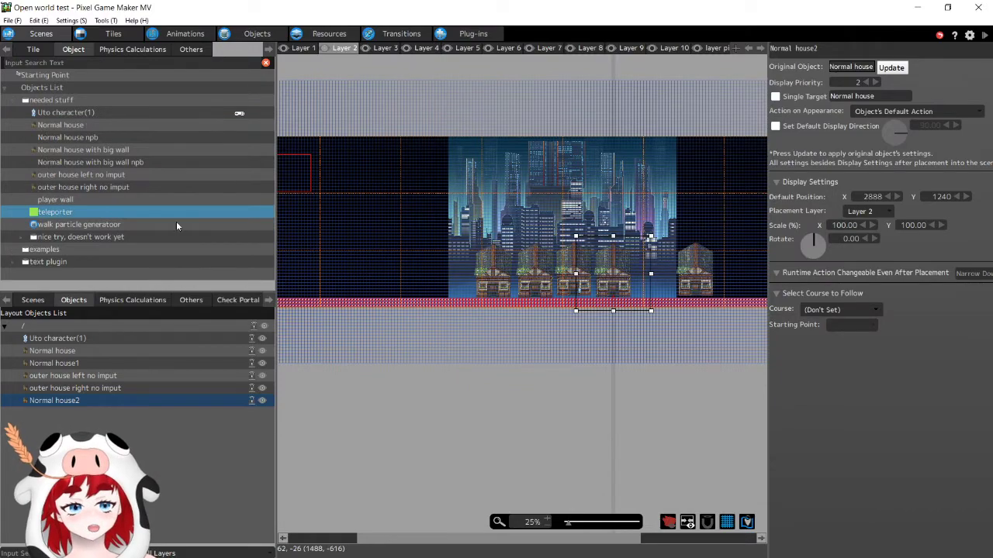
left_click(423, 285)
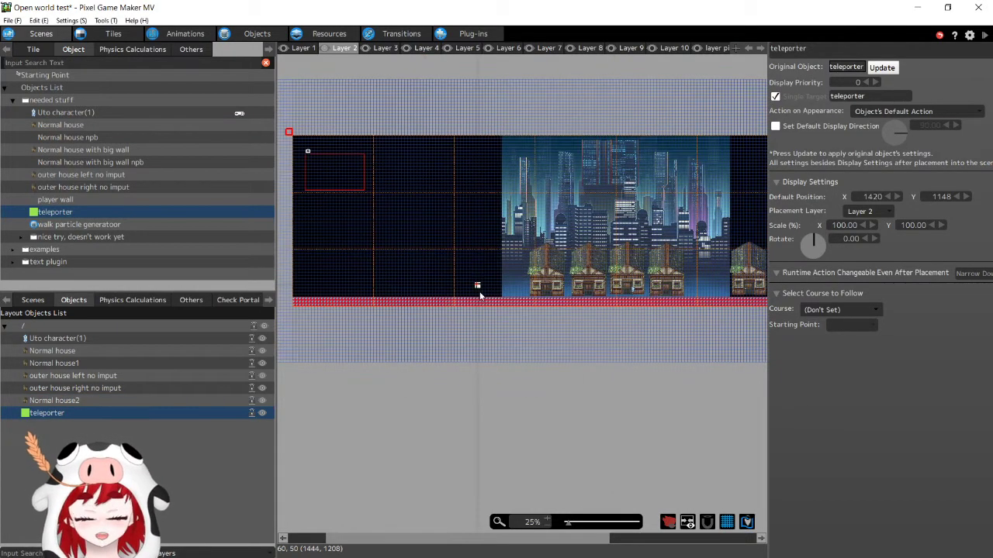
scroll(481, 310, "up", 7)
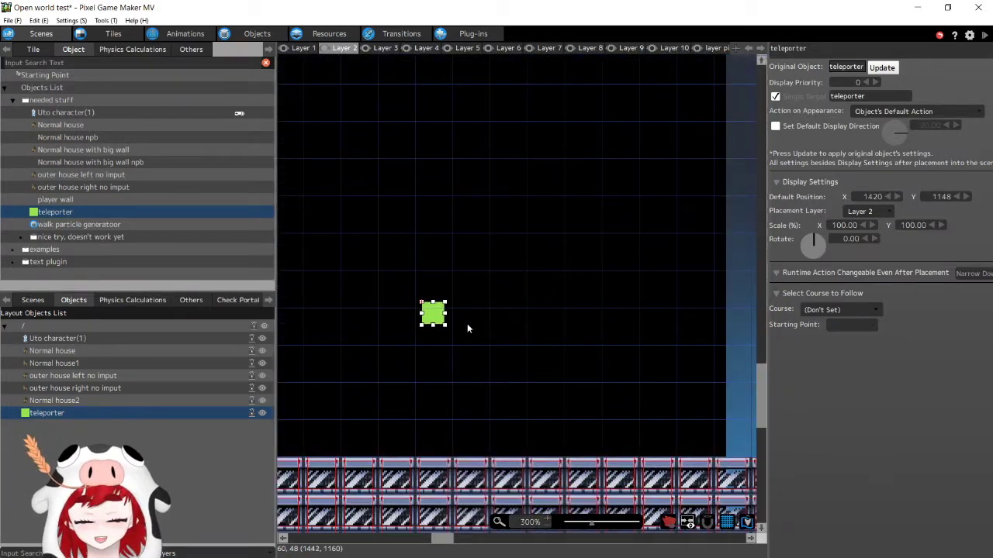
middle_click_drag(583, 339, 208, 298)
middle_click_drag(732, 262, 636, 275)
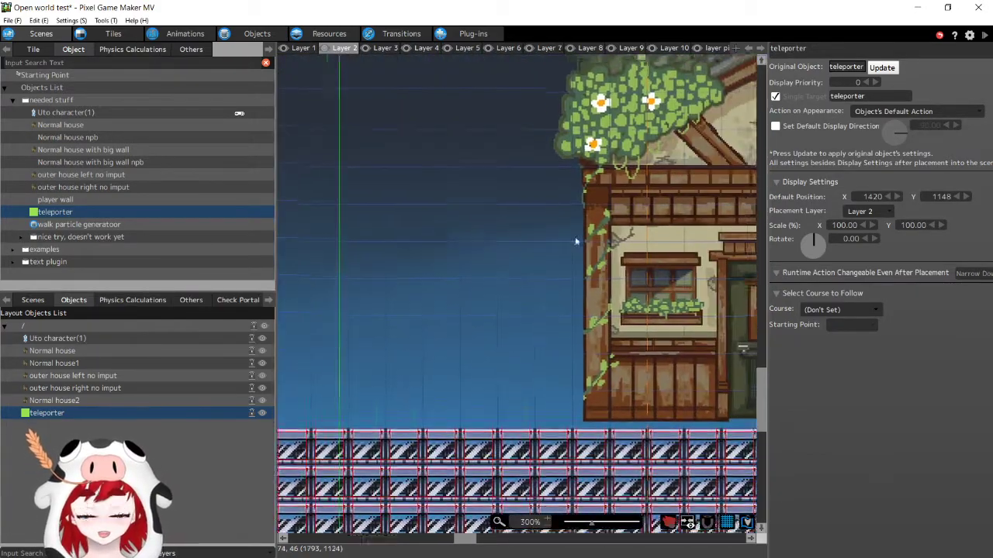
middle_click_drag(576, 242, 740, 245)
middle_click_drag(358, 292, 554, 294)
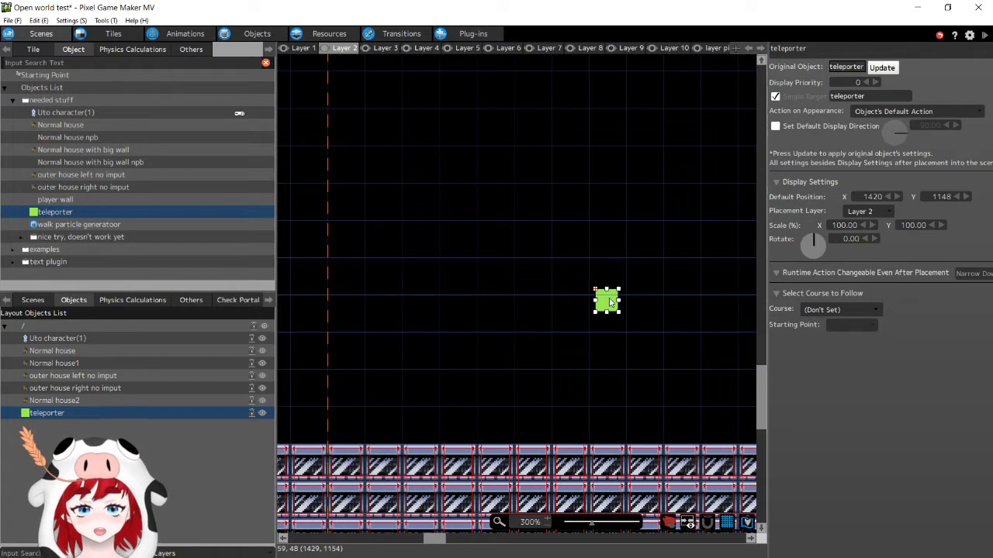
Move the teleporter farther away from the houses to X 1362, Y 1141
left_click_drag(609, 303, 570, 295)
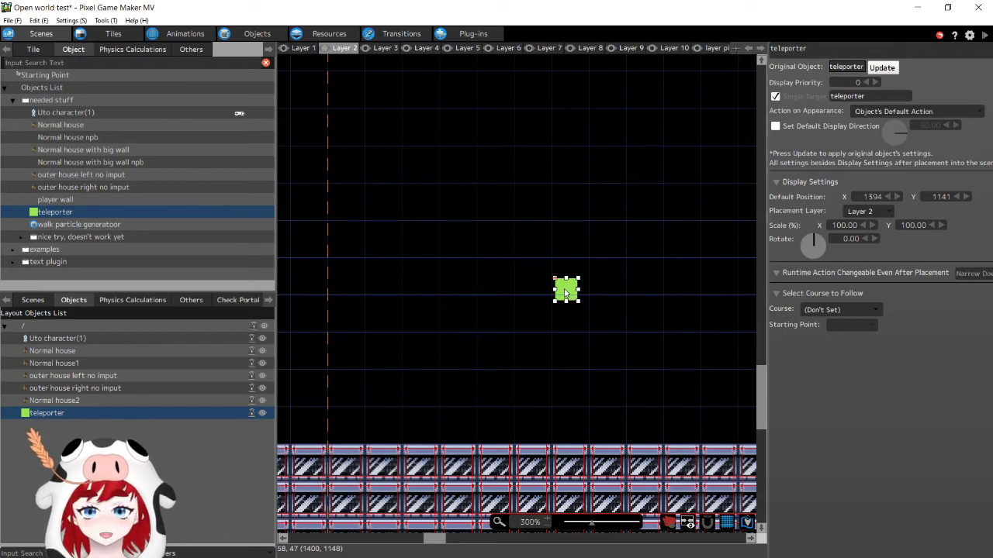
left_click_drag(570, 295, 520, 292)
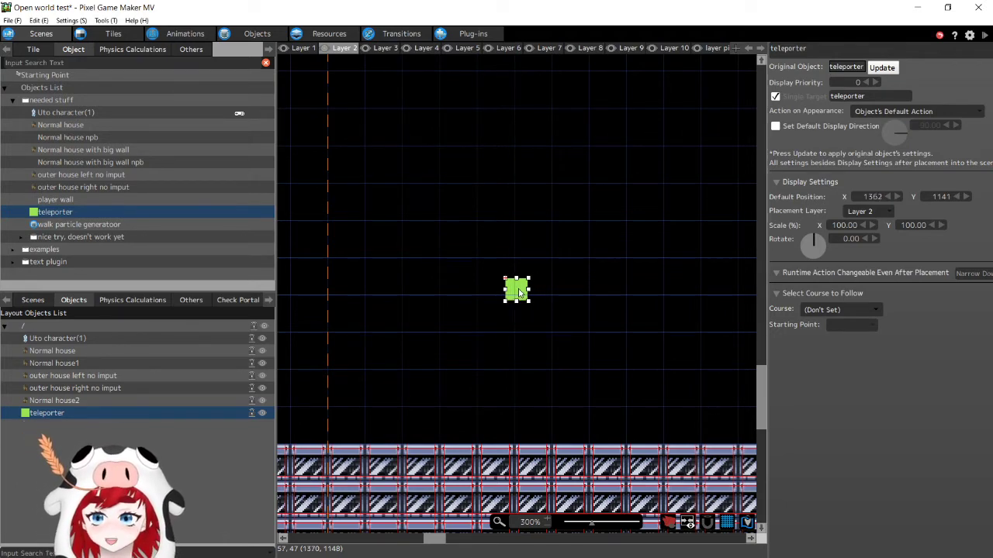
scroll(528, 271, "down", 2)
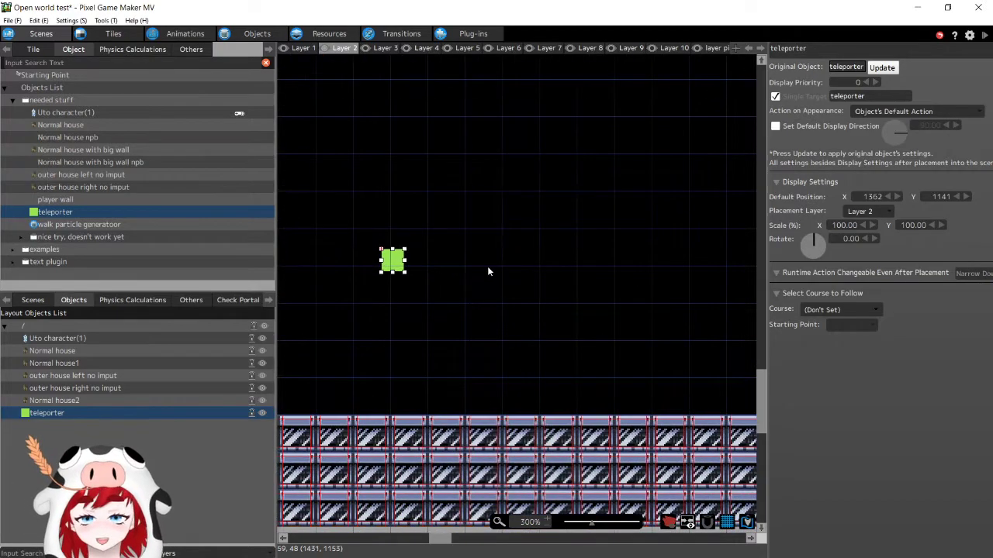
scroll(483, 267, "down", 3)
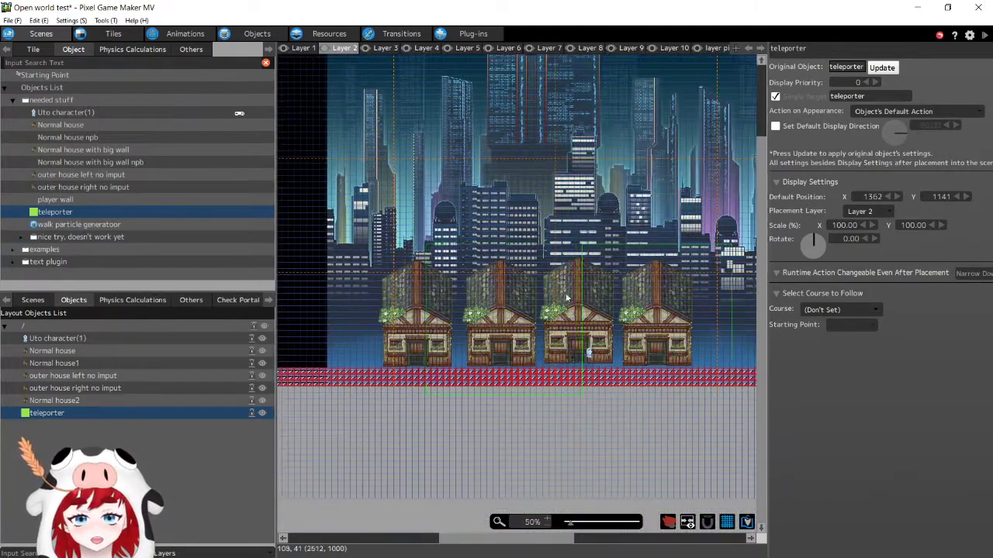
scroll(575, 314, "left", 3)
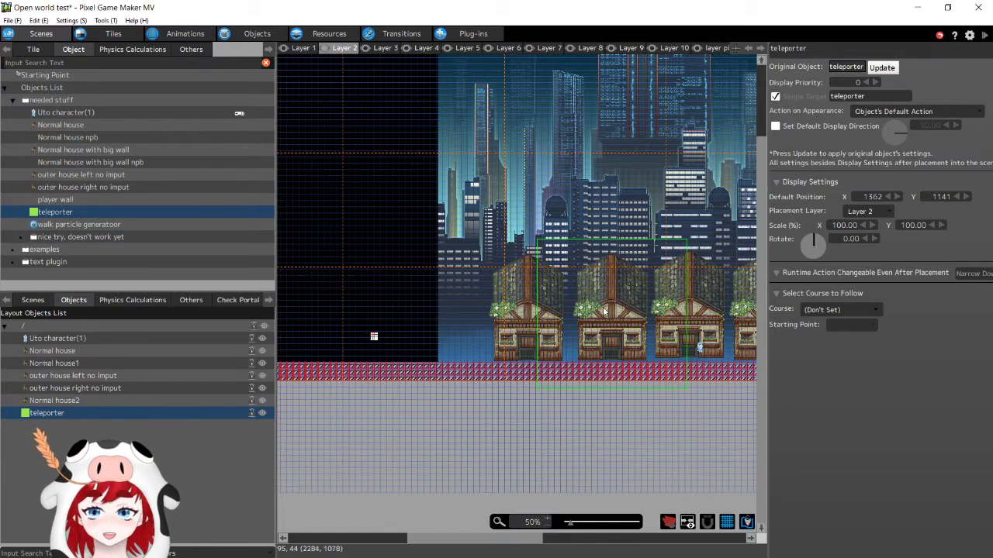
Examine the teleporter's action program, including its idle action and the two Move Object runtime actions of teleport to right
left_click(257, 34)
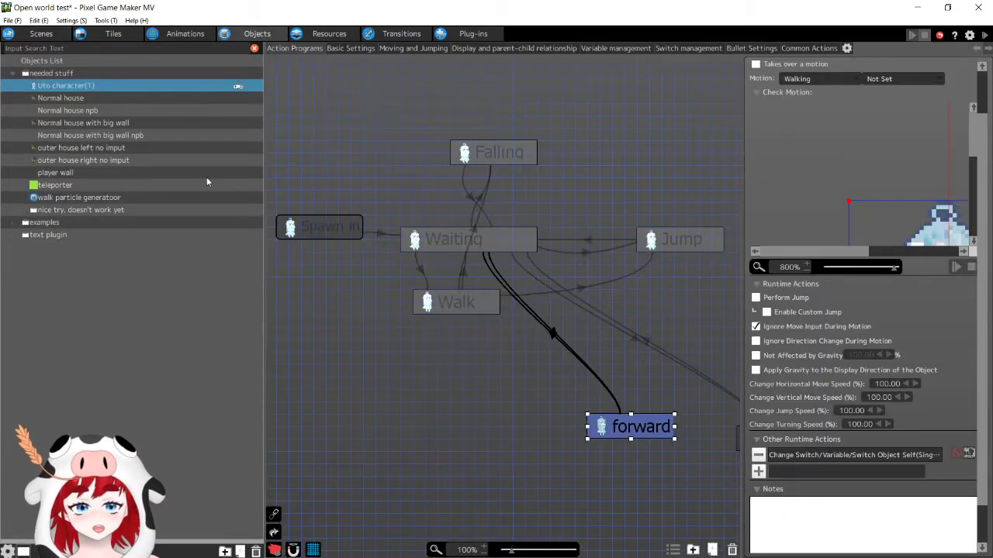
left_click(126, 185)
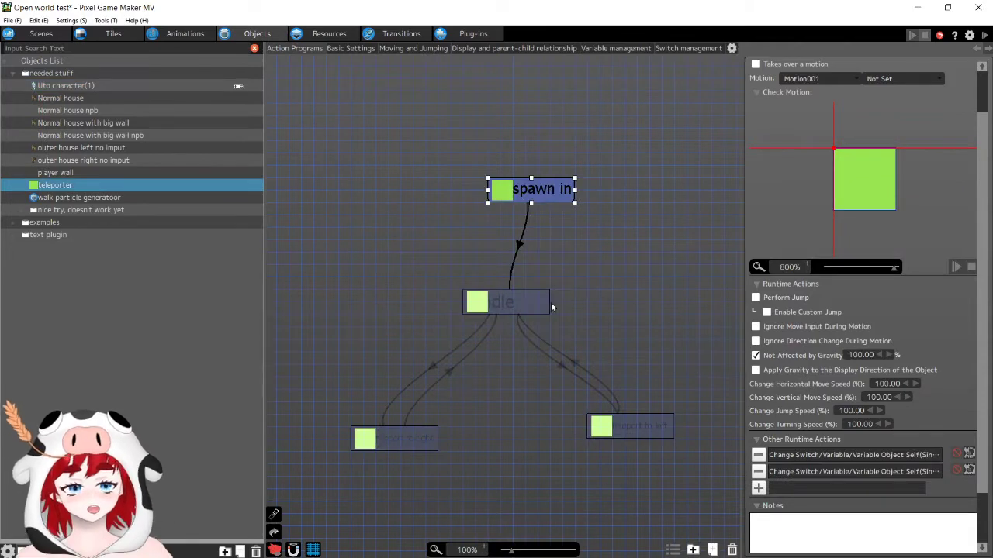
middle_click_drag(551, 303, 592, 242)
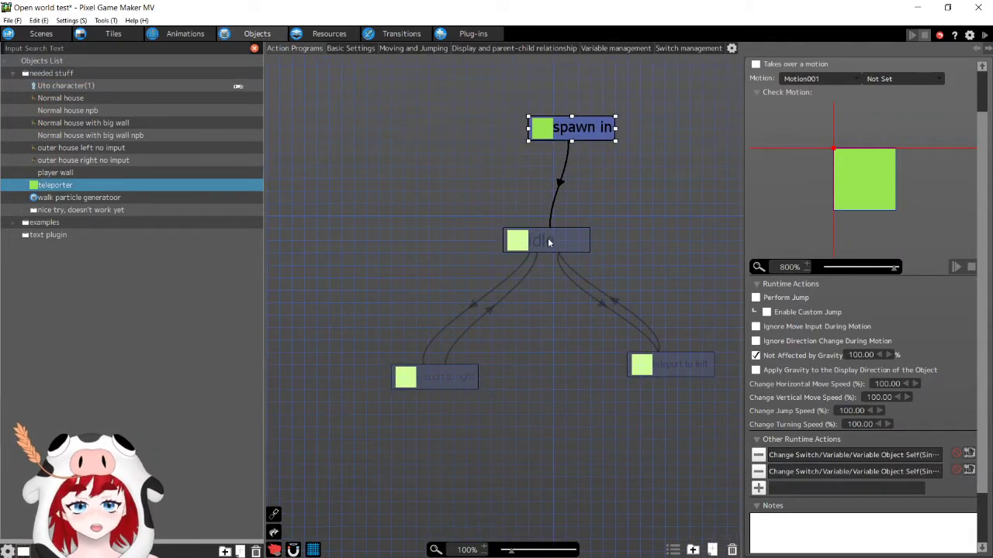
left_click(547, 243)
middle_click_drag(501, 357, 521, 310)
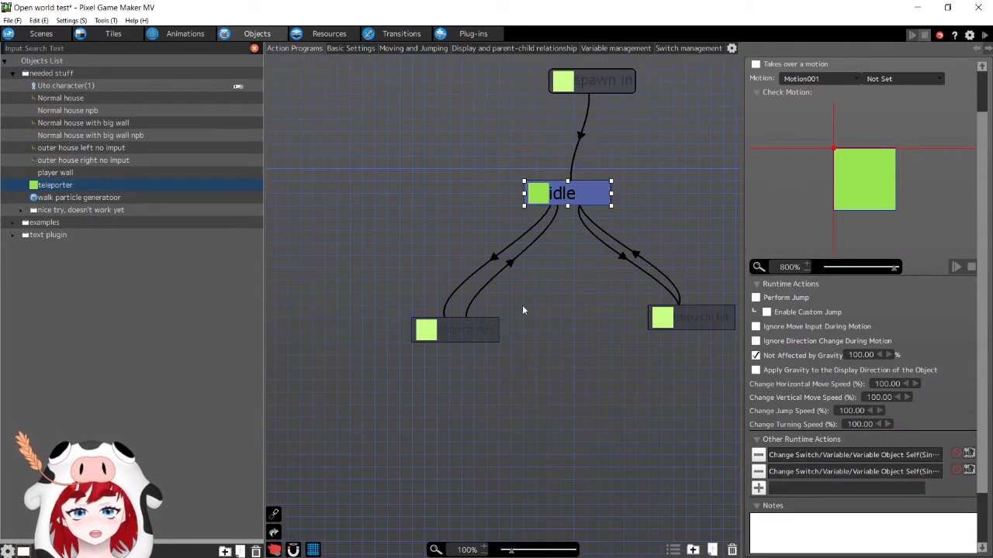
left_click(469, 330)
left_click(813, 456)
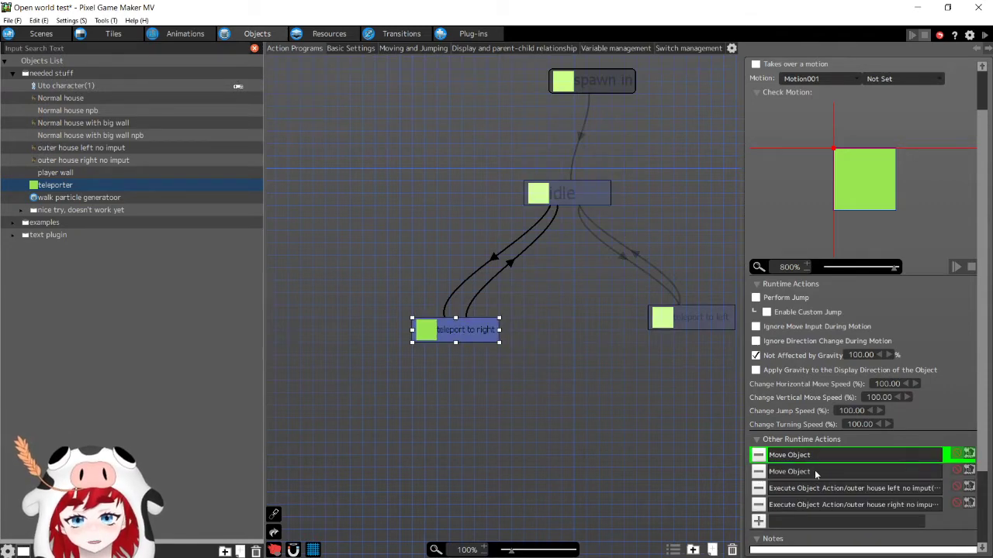
left_click(814, 470)
left_click(820, 456)
left_click(812, 473)
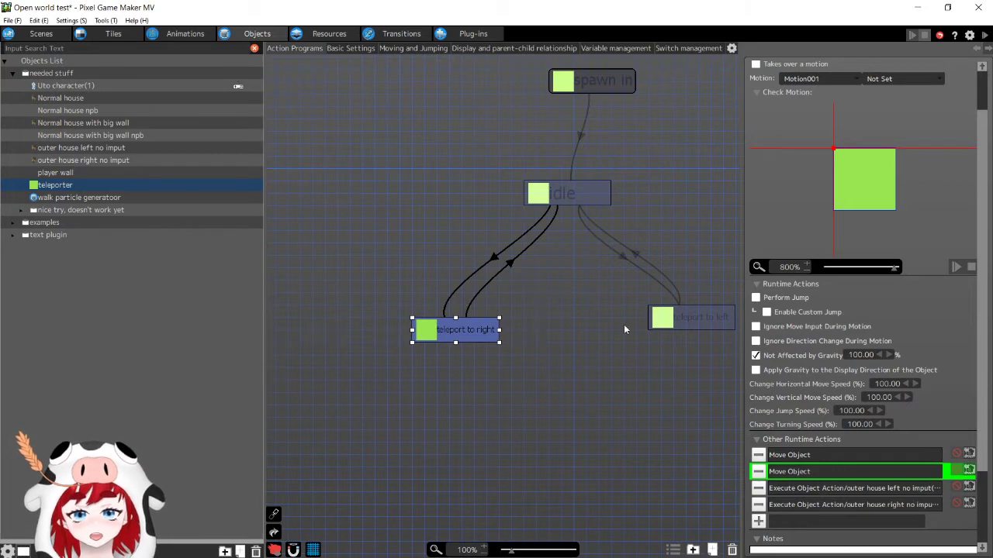
scroll(613, 317, "up", 1)
left_click(567, 229)
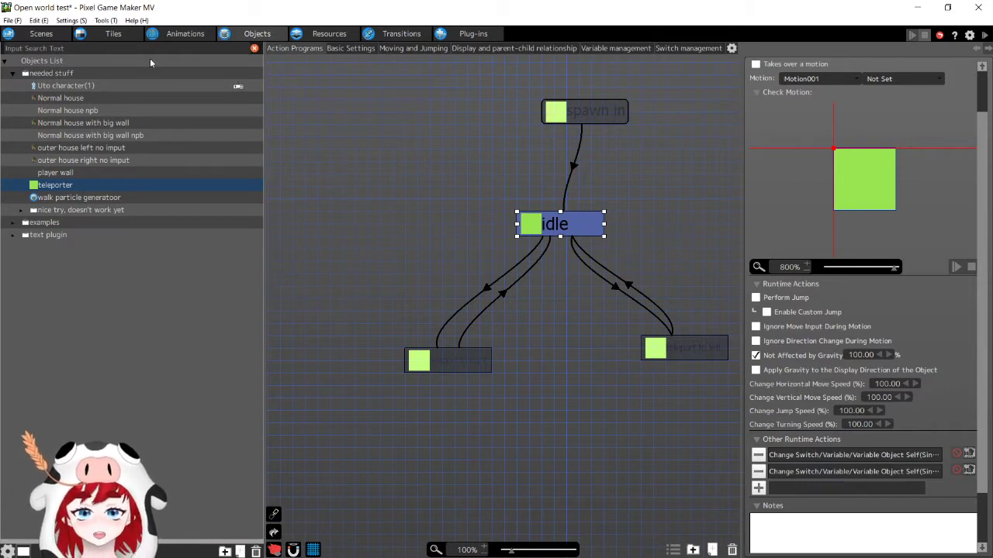
Stretch the teleporter placed in the scene to a scale of 166.67% by 140%, with its position at X 1352, Y 1141
left_click(42, 33)
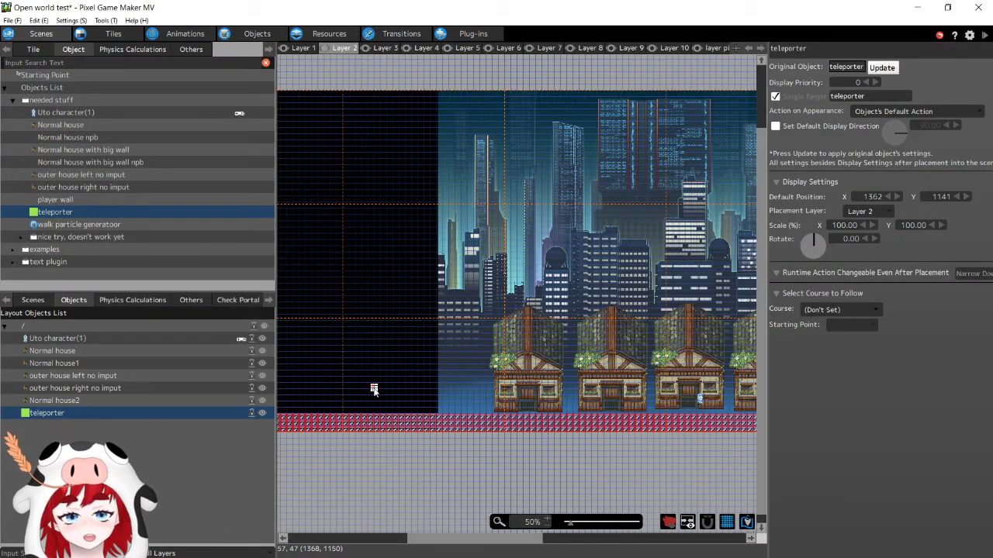
mouse_move(373, 392)
left_mouse_down()
mouse_move(345, 392)
mouse_move(375, 395)
left_mouse_up()
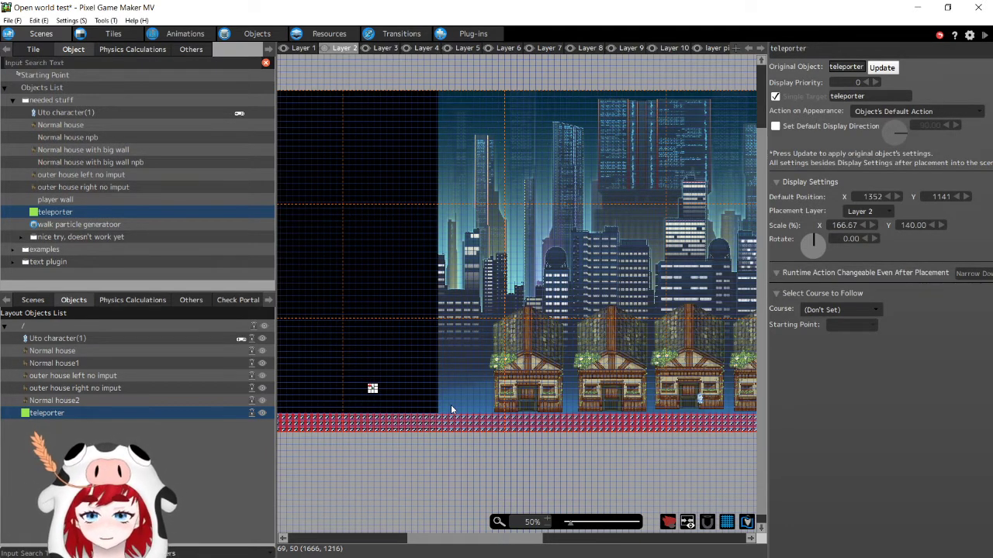
Inspect teleport to right's Execute Object Action settings for both outer houses, and the spawn in action of outer house left no imput
left_click(257, 34)
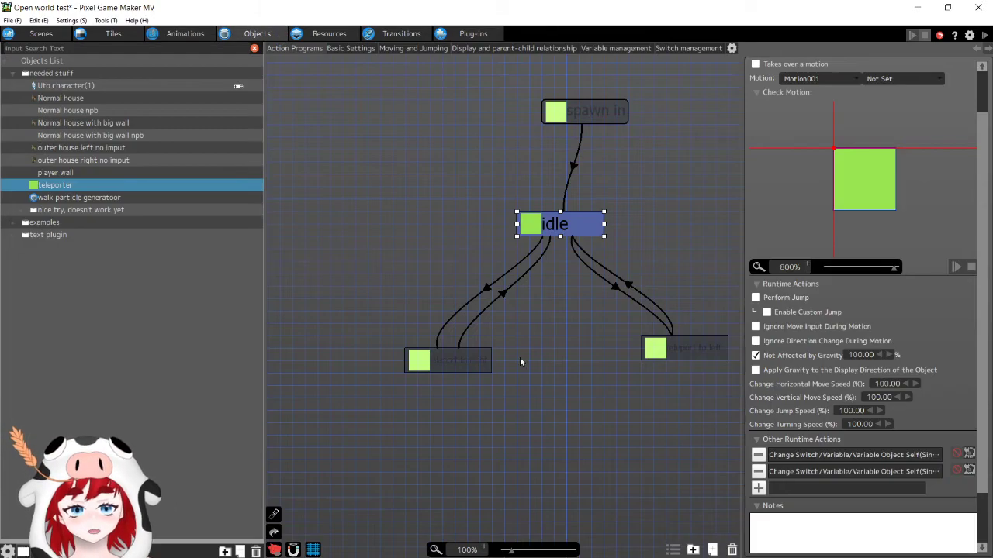
left_click(462, 365)
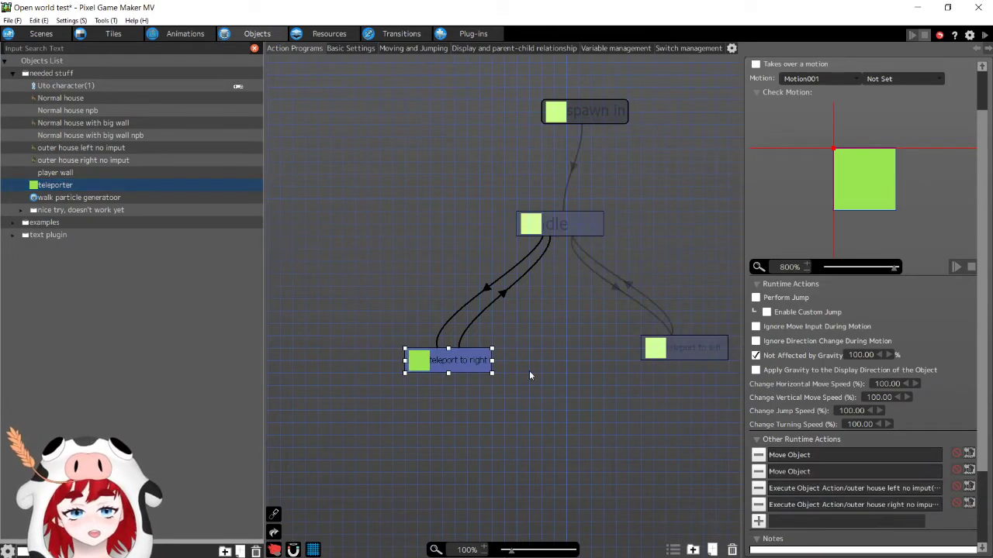
double_click(841, 488)
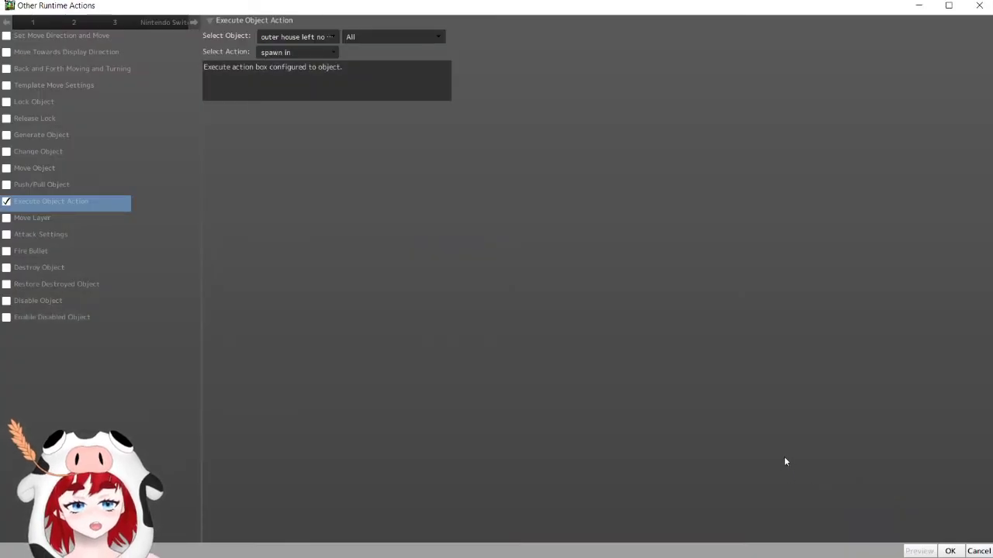
left_click(977, 551)
double_click(860, 504)
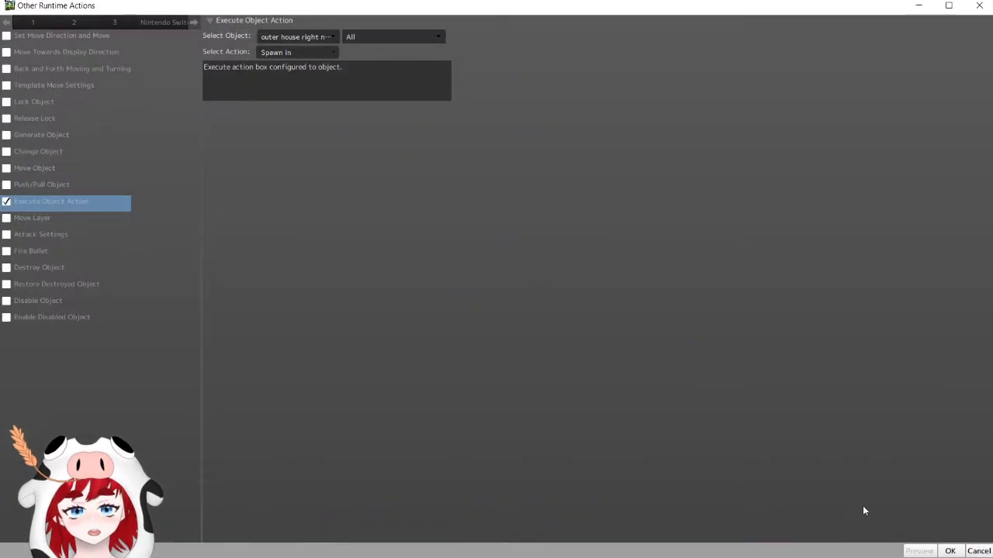
left_click(979, 550)
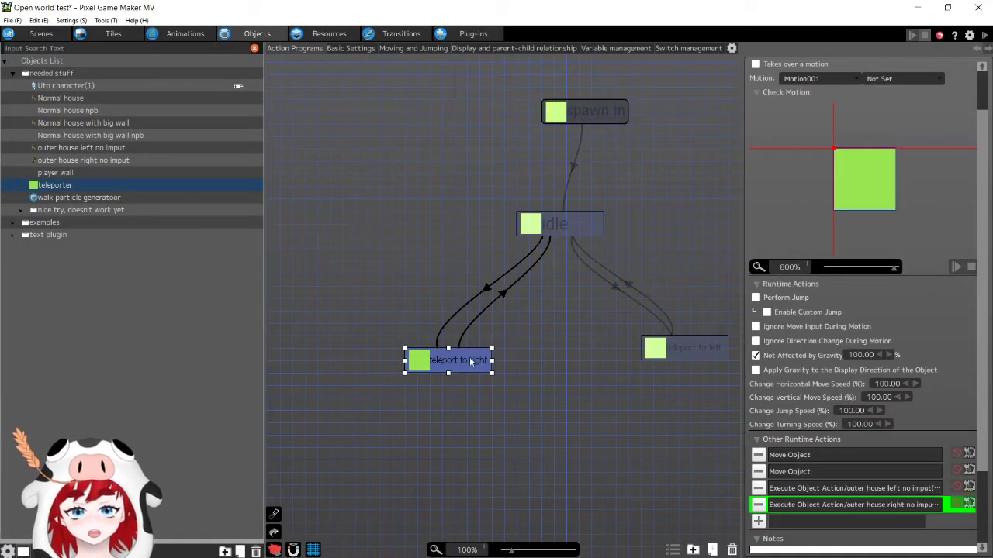
left_click(853, 490)
left_click(861, 505)
double_click(864, 488)
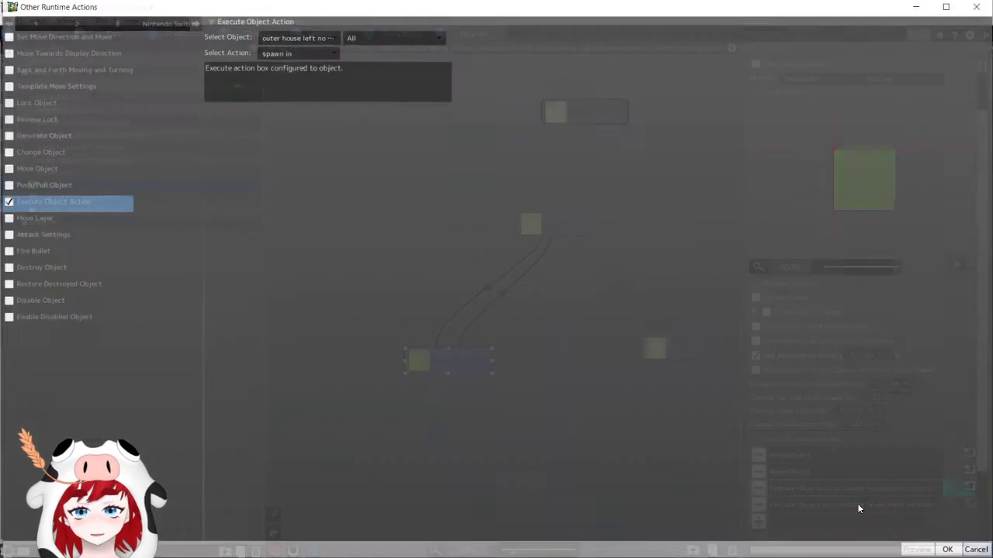
left_click(978, 551)
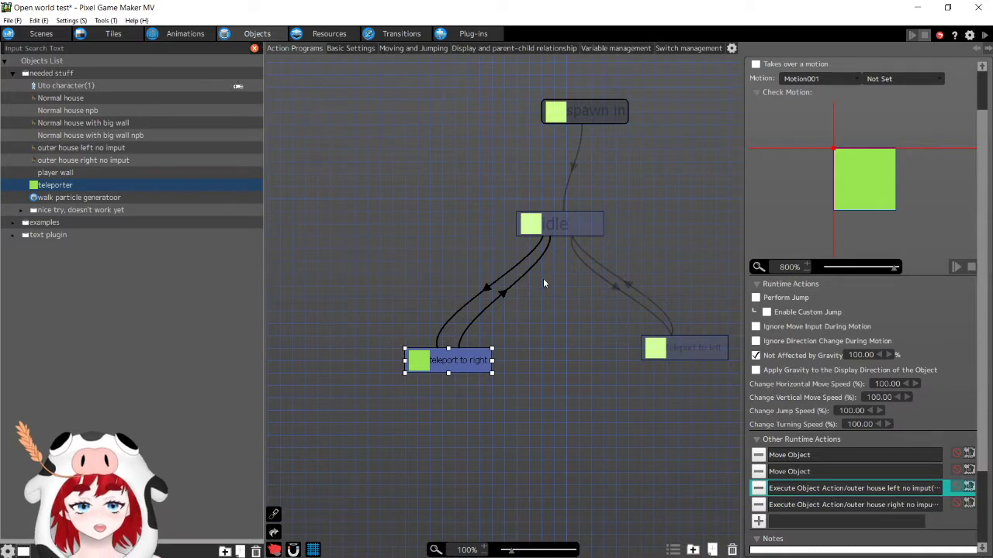
left_click(98, 146)
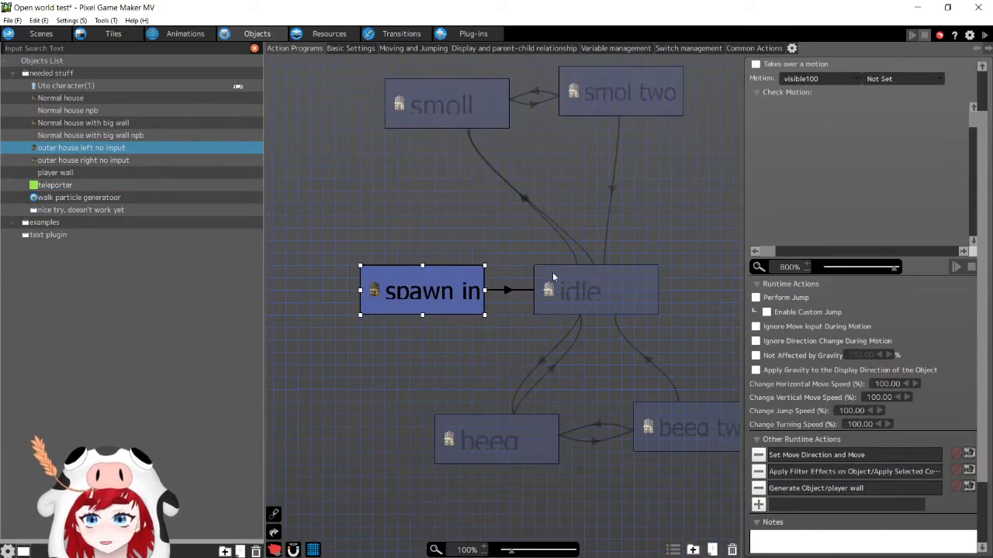
left_click(436, 303)
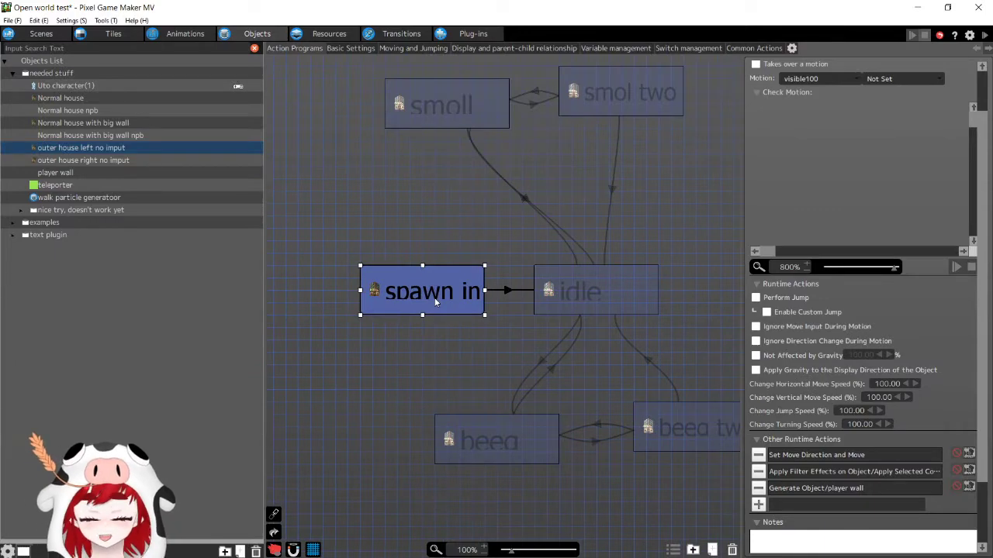
Move the outer house left no imput object in the scene away from its neighbouring house to X 1778, Y 1236
left_click(41, 34)
middle_click_drag(447, 279, 428, 260)
mouse_move(498, 310)
left_mouse_down()
mouse_move(482, 311)
mouse_move(588, 312)
mouse_move(488, 311)
mouse_move(512, 310)
mouse_move(499, 311)
left_mouse_up()
middle_click_drag(595, 391, 357, 377)
middle_click_drag(549, 331, 774, 310)
left_click_drag(464, 288, 437, 290)
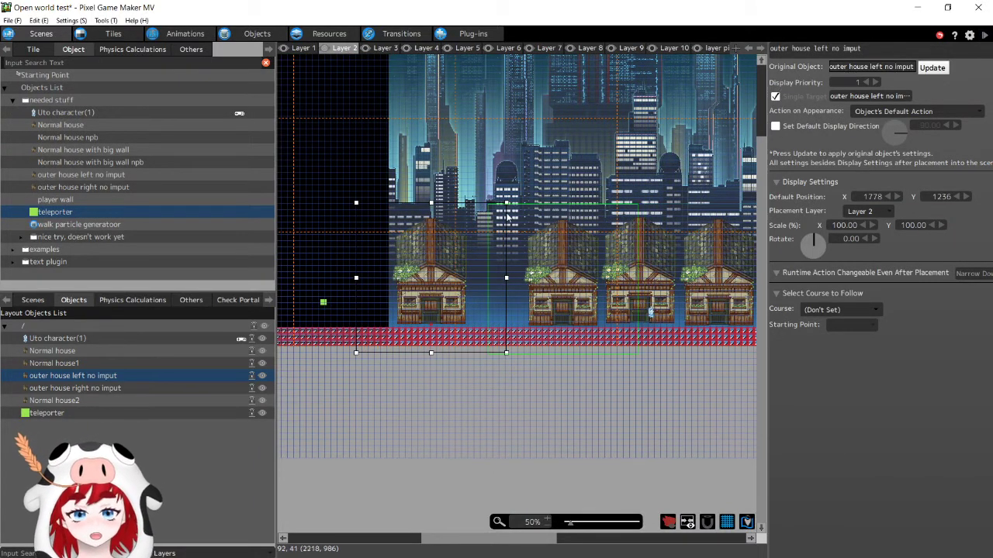
Test-play the scene and walk the character left and right past the houses to check the teleporting outer houses
middle_click_drag(473, 296, 437, 313)
left_click(984, 35)
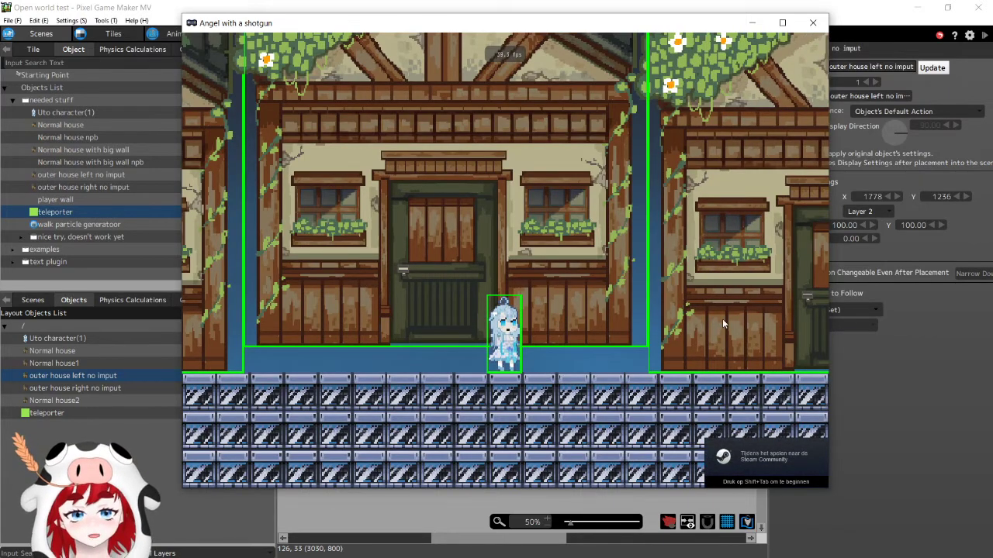
key("Right")
key("Left")
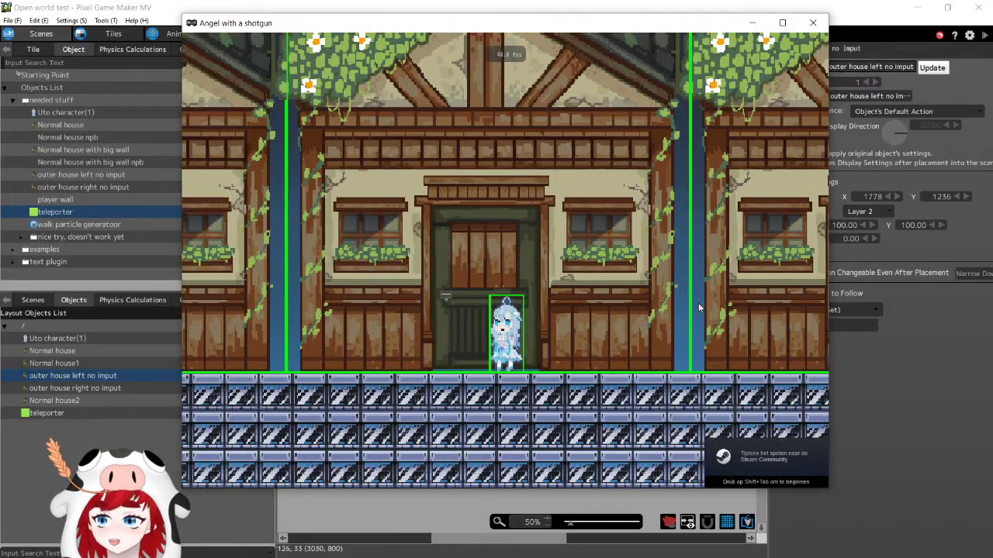
key("Left")
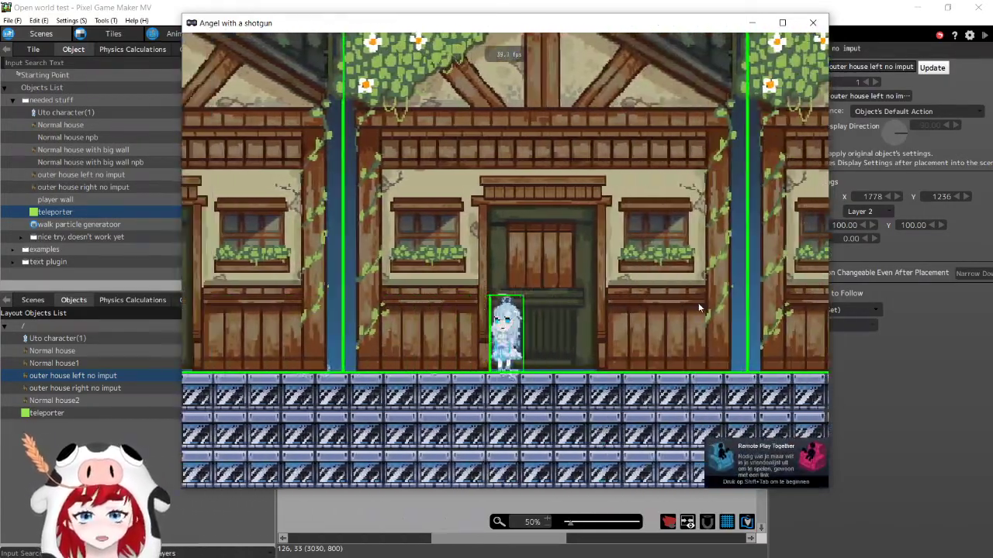
key("Right")
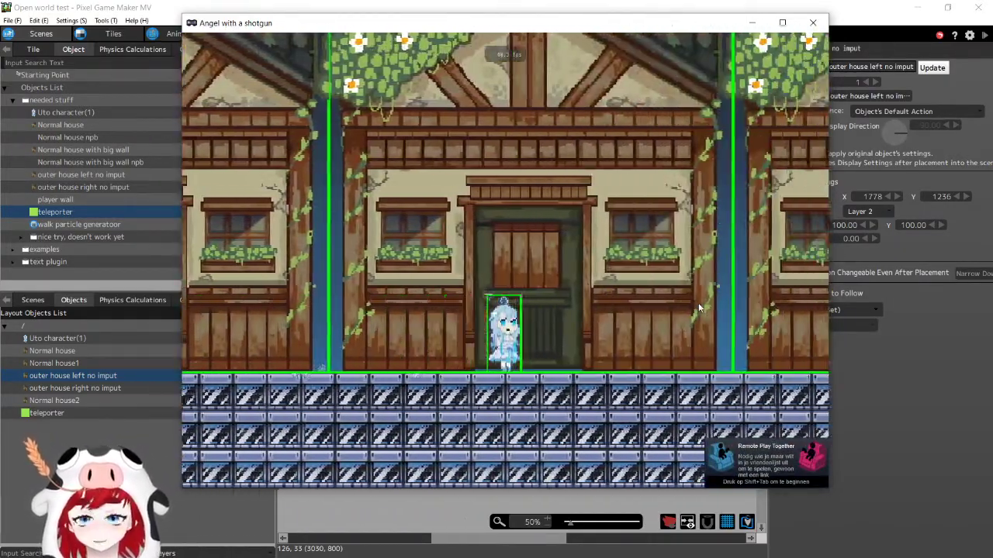
key("Left")
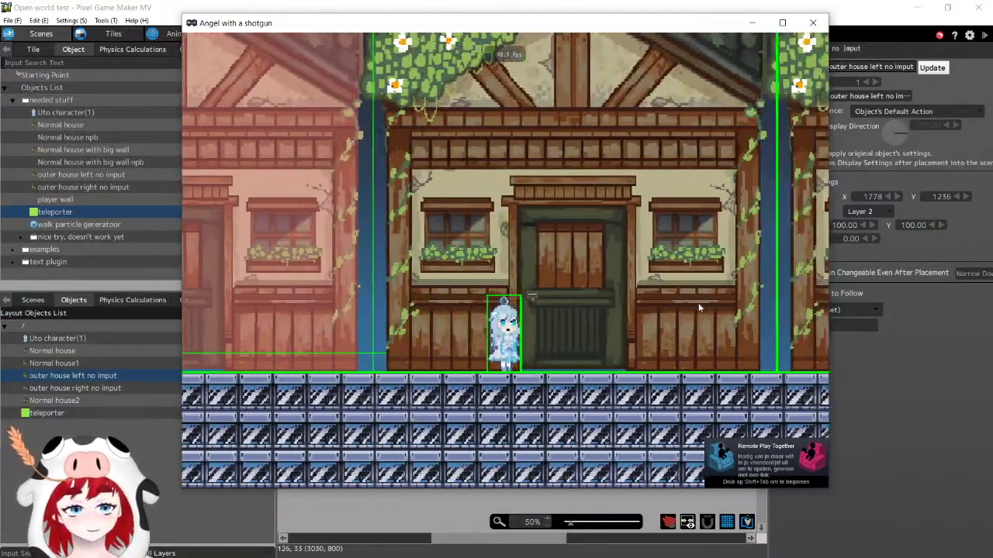
key("Right")
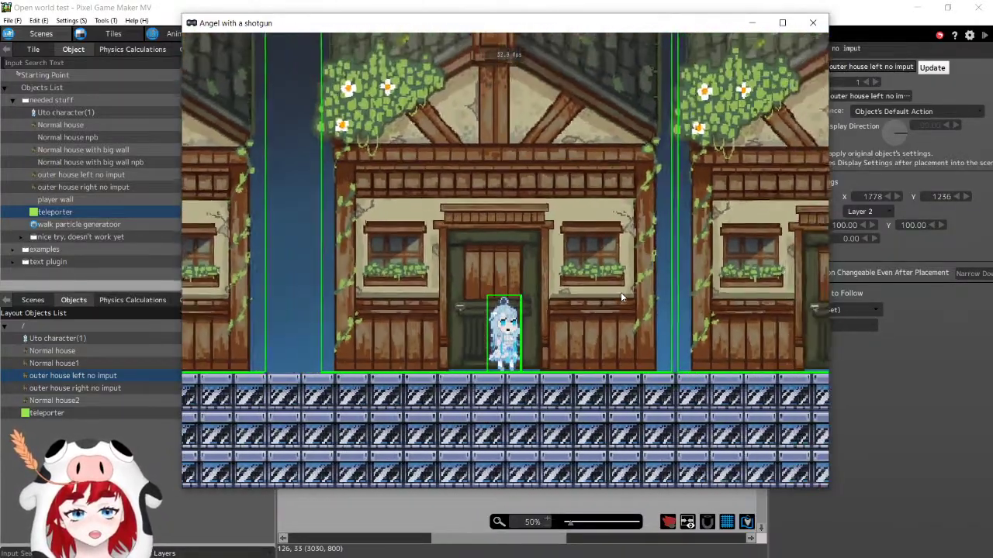
Shrink and enlarge the houses while walking the character both ways to compare the gaps between the normal and outer houses
key("Down")
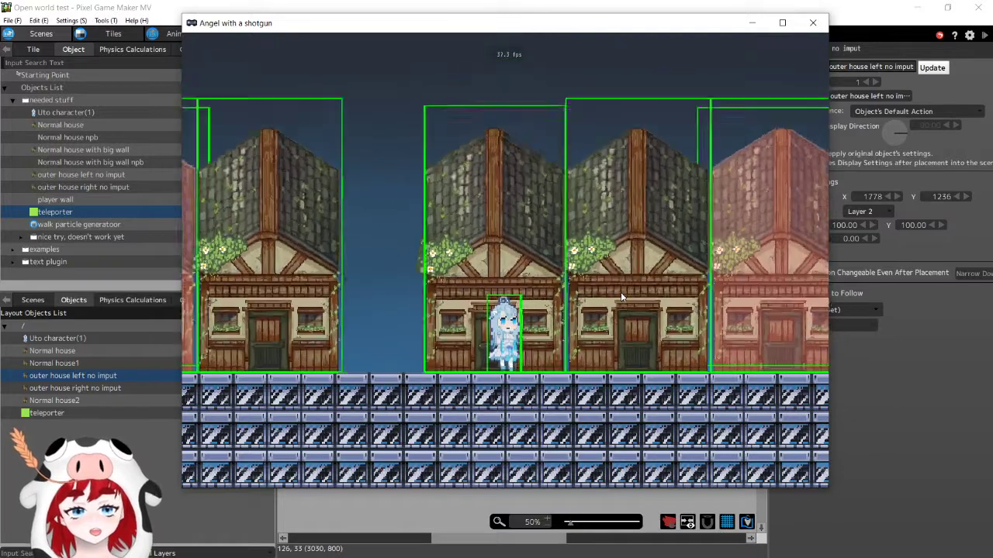
key("Up")
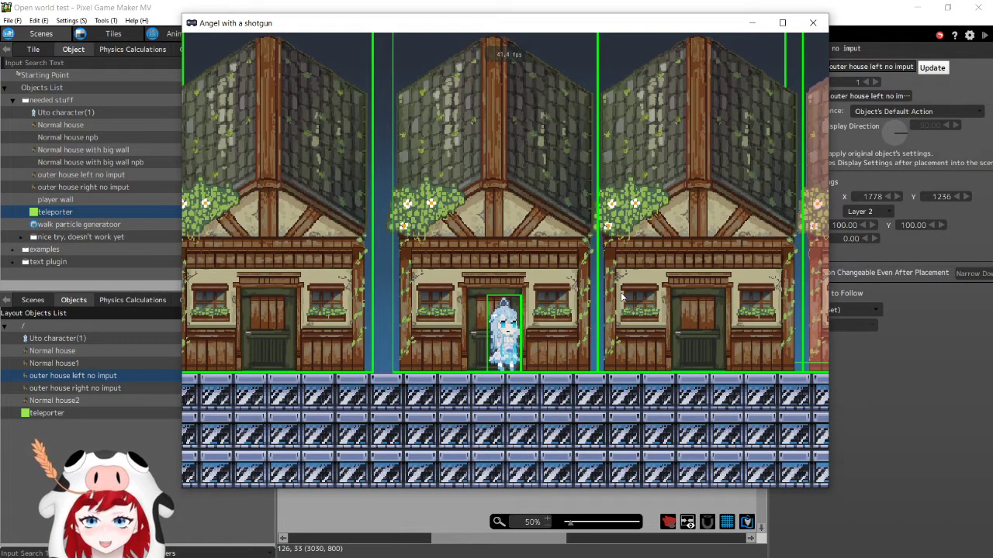
key("Left")
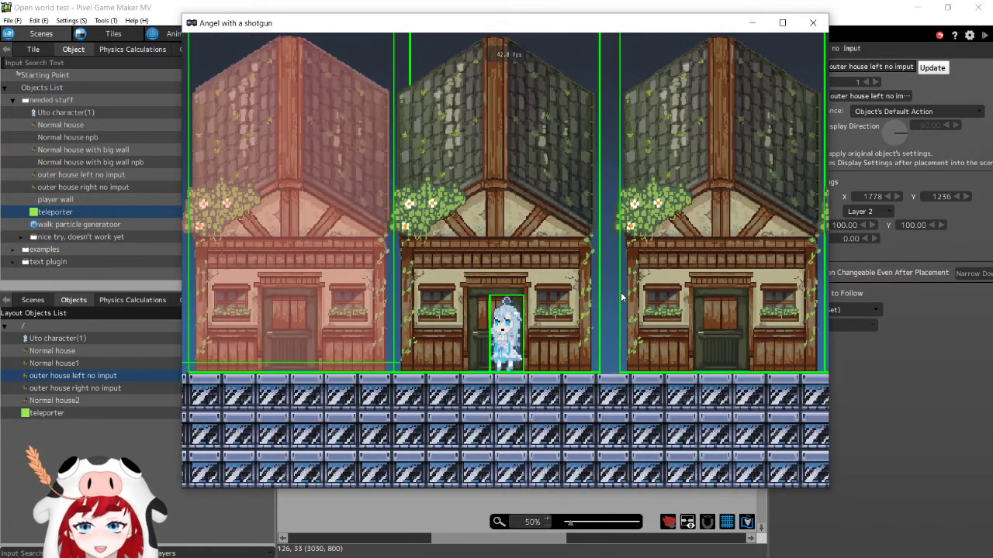
key("Down")
key("Right")
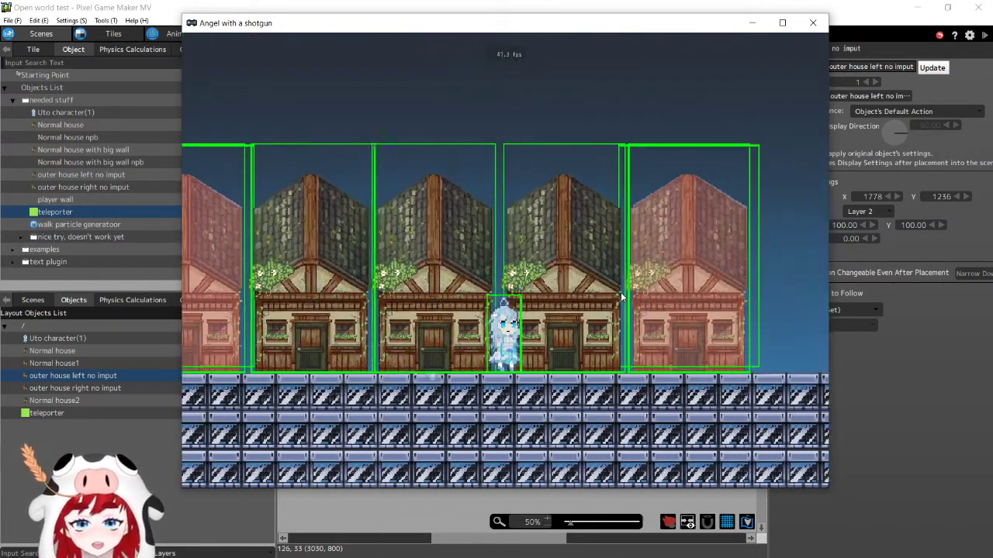
key("Right")
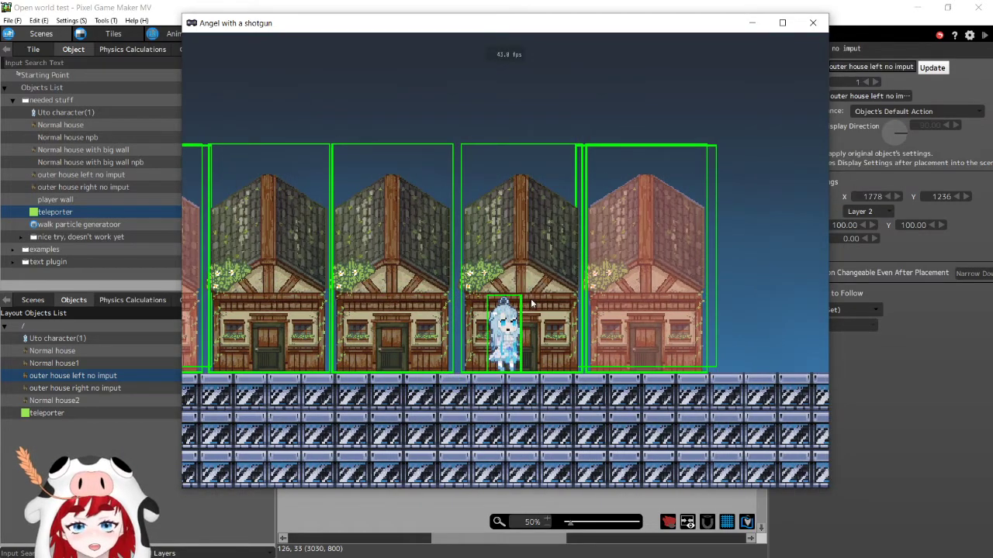
key("Left")
key("Down")
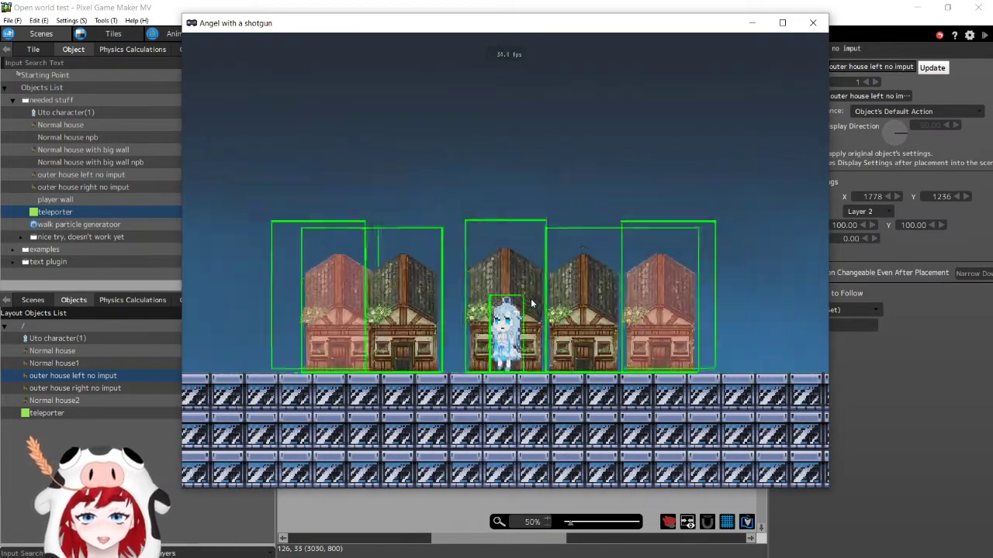
key("Up")
key("Up")
key("Down")
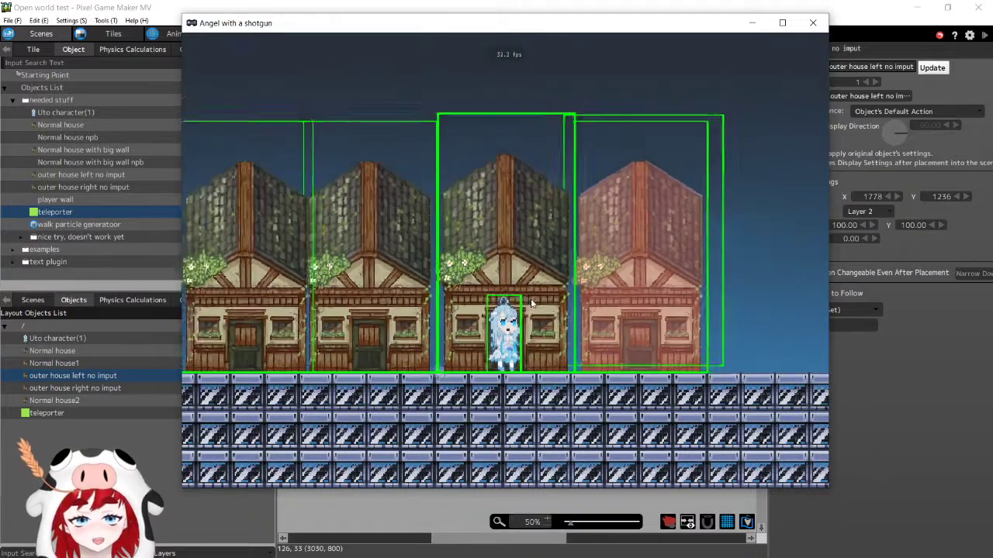